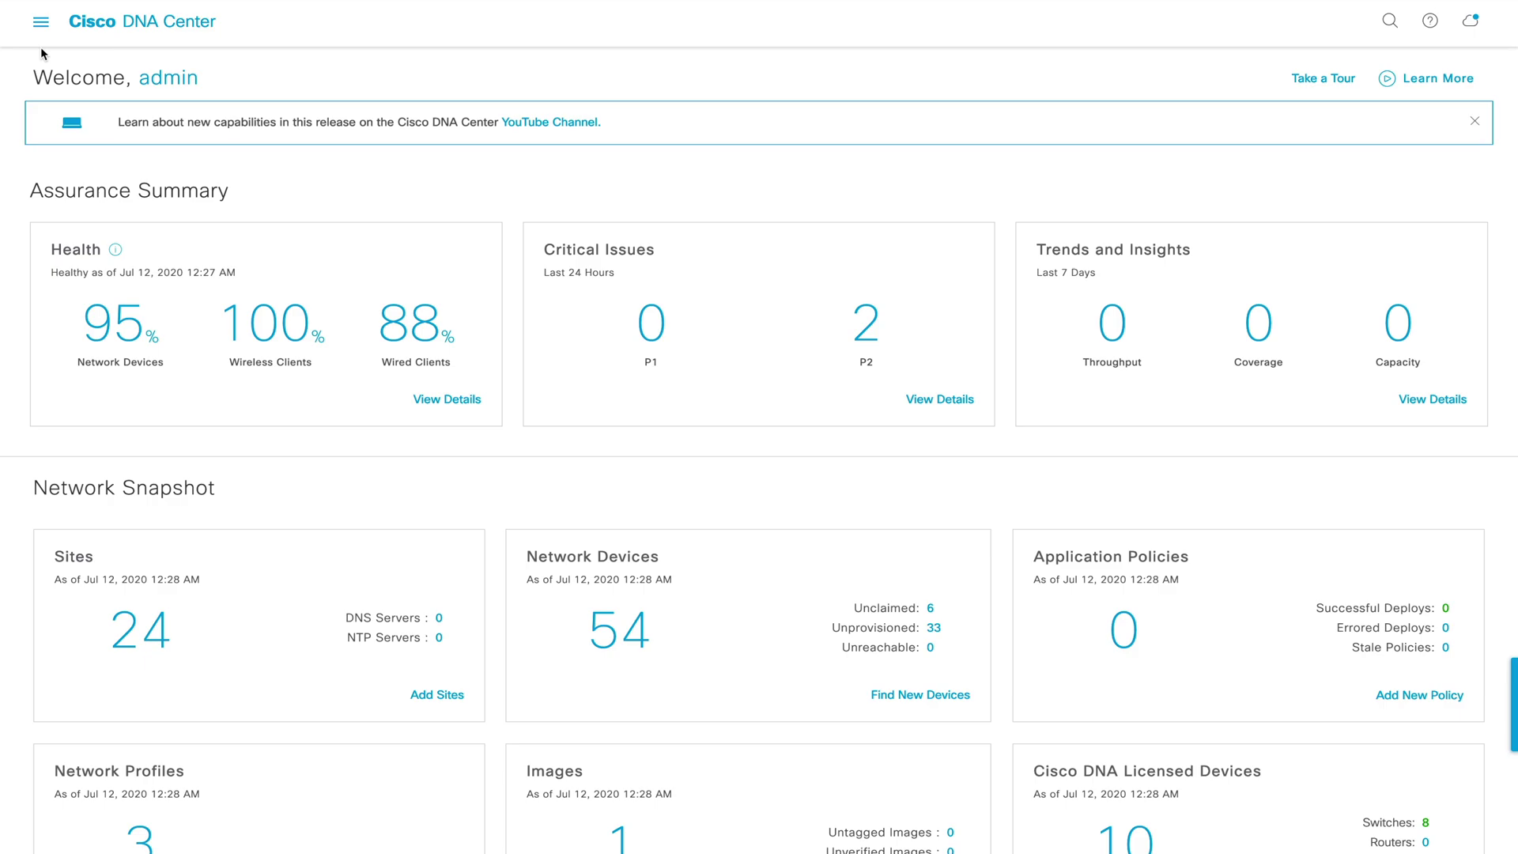
# Go through the main menu's Assurance Dashboards to the Wireless Sensors dashboard
pyautogui.click(40, 23)
pyautogui.moveTo(79, 207)
pyautogui.click(322, 168)
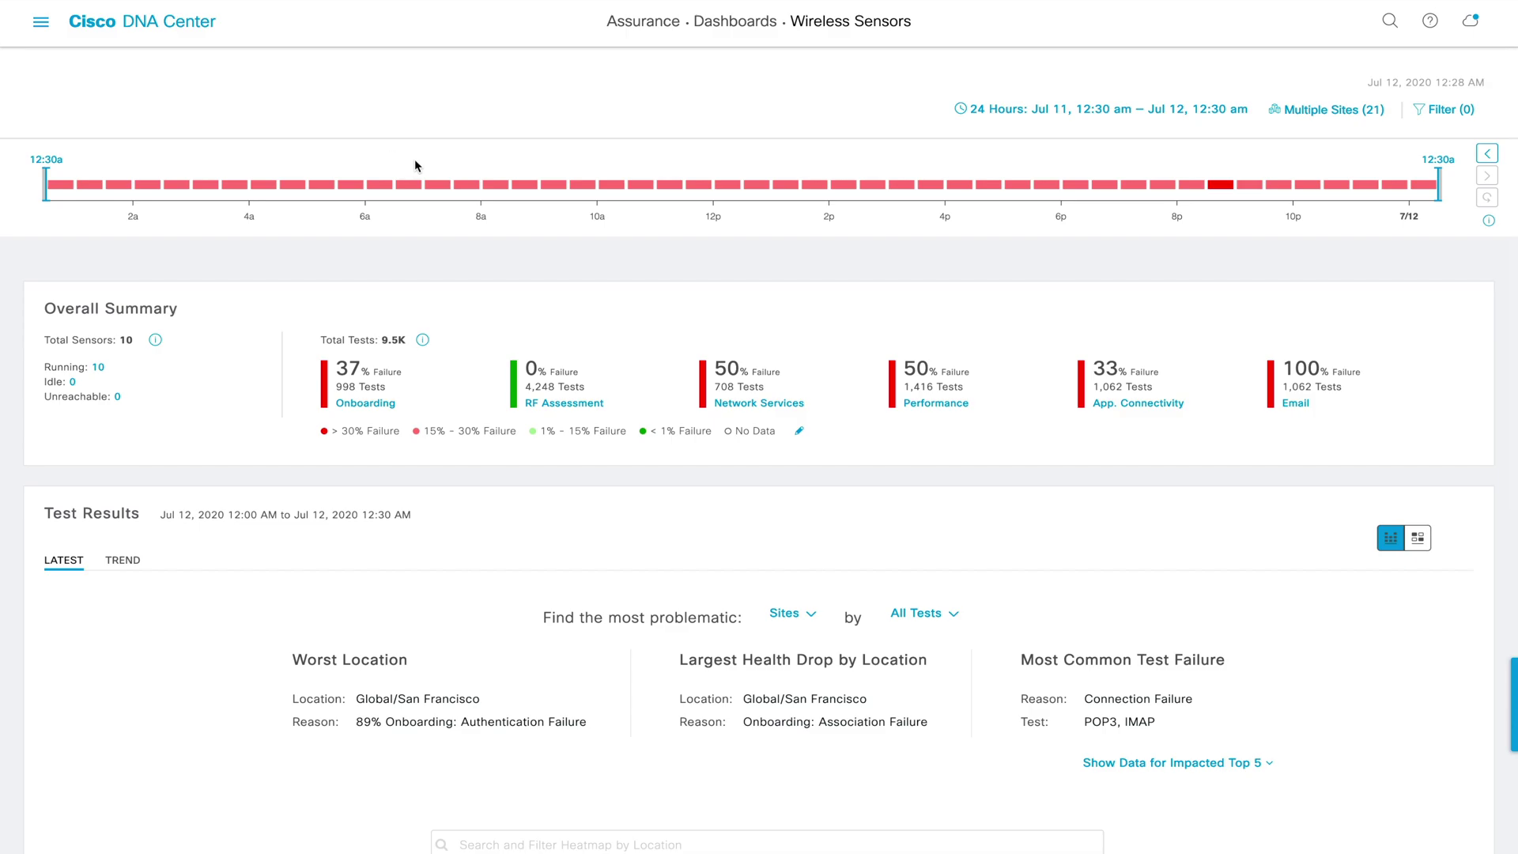
pyautogui.moveTo(411, 186)
# View the sensor dashboard over a 3 Hours range, then over 7 Days
pyautogui.click(1112, 116)
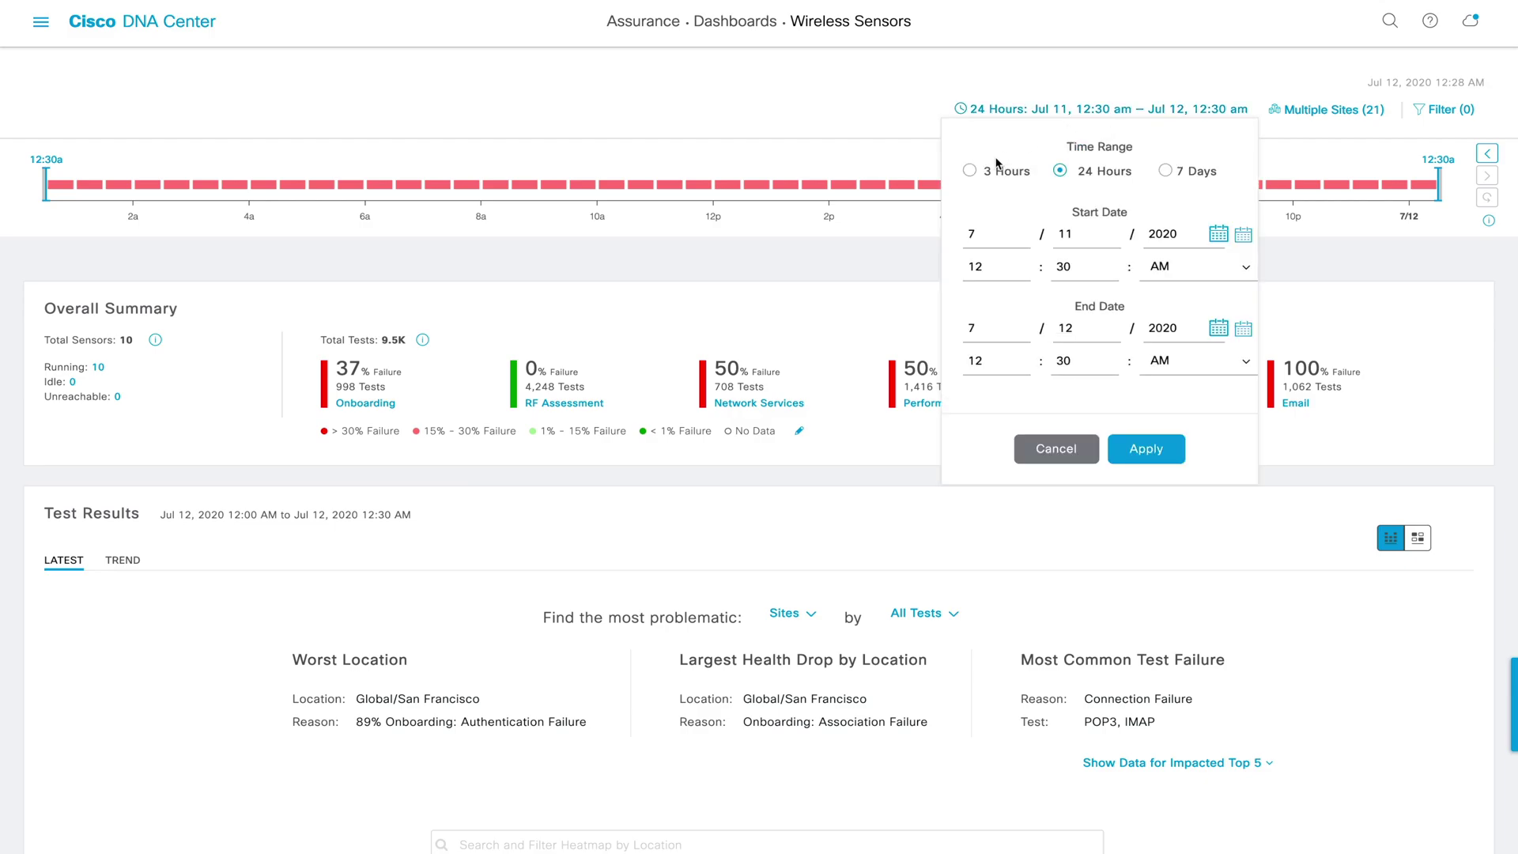
pyautogui.click(970, 172)
pyautogui.click(1143, 449)
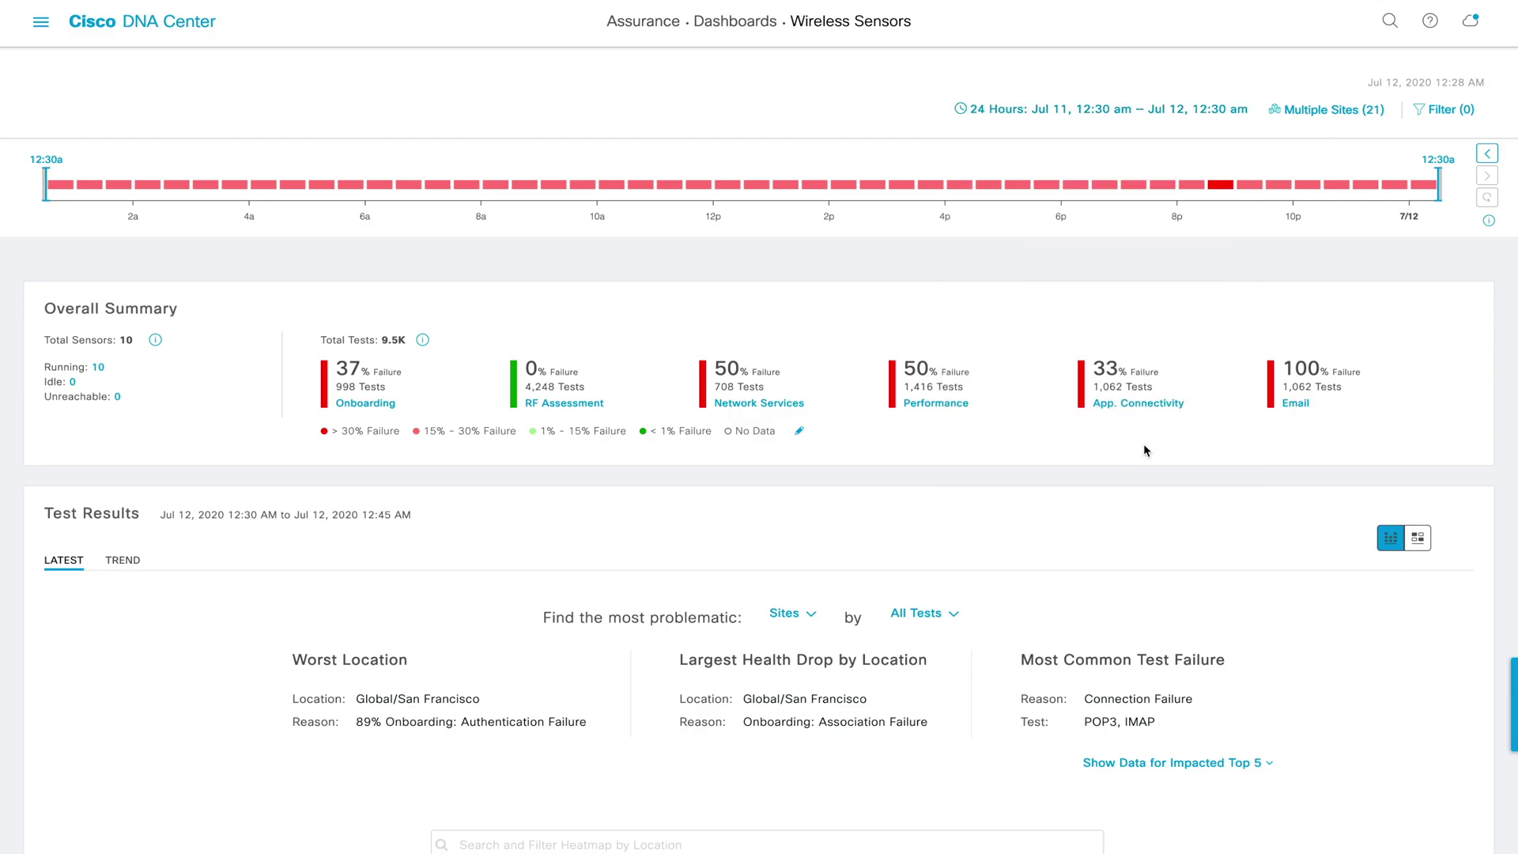
pyautogui.click(1116, 117)
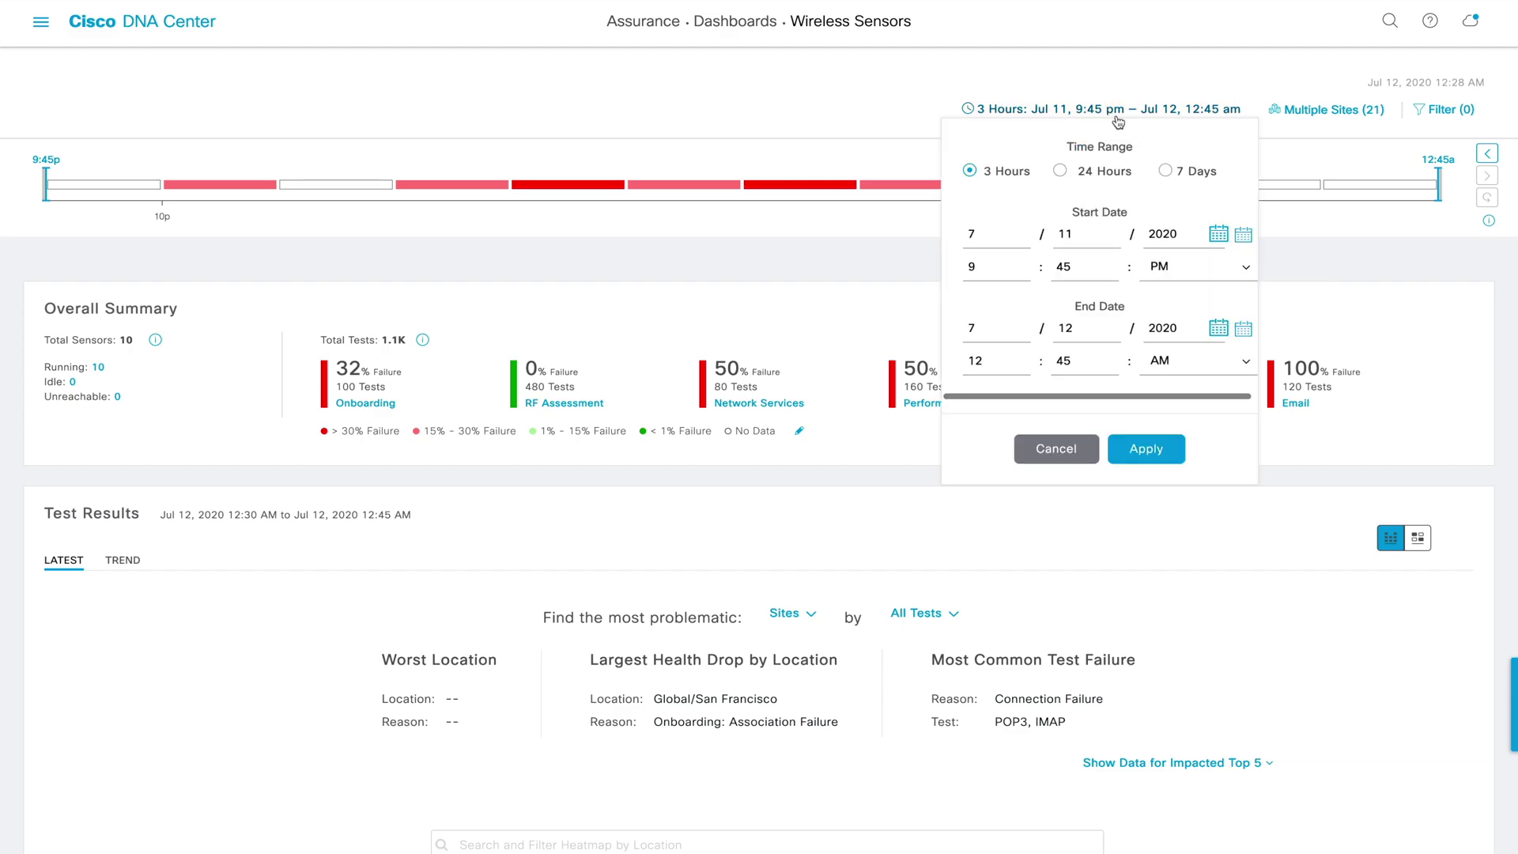
pyautogui.click(1166, 172)
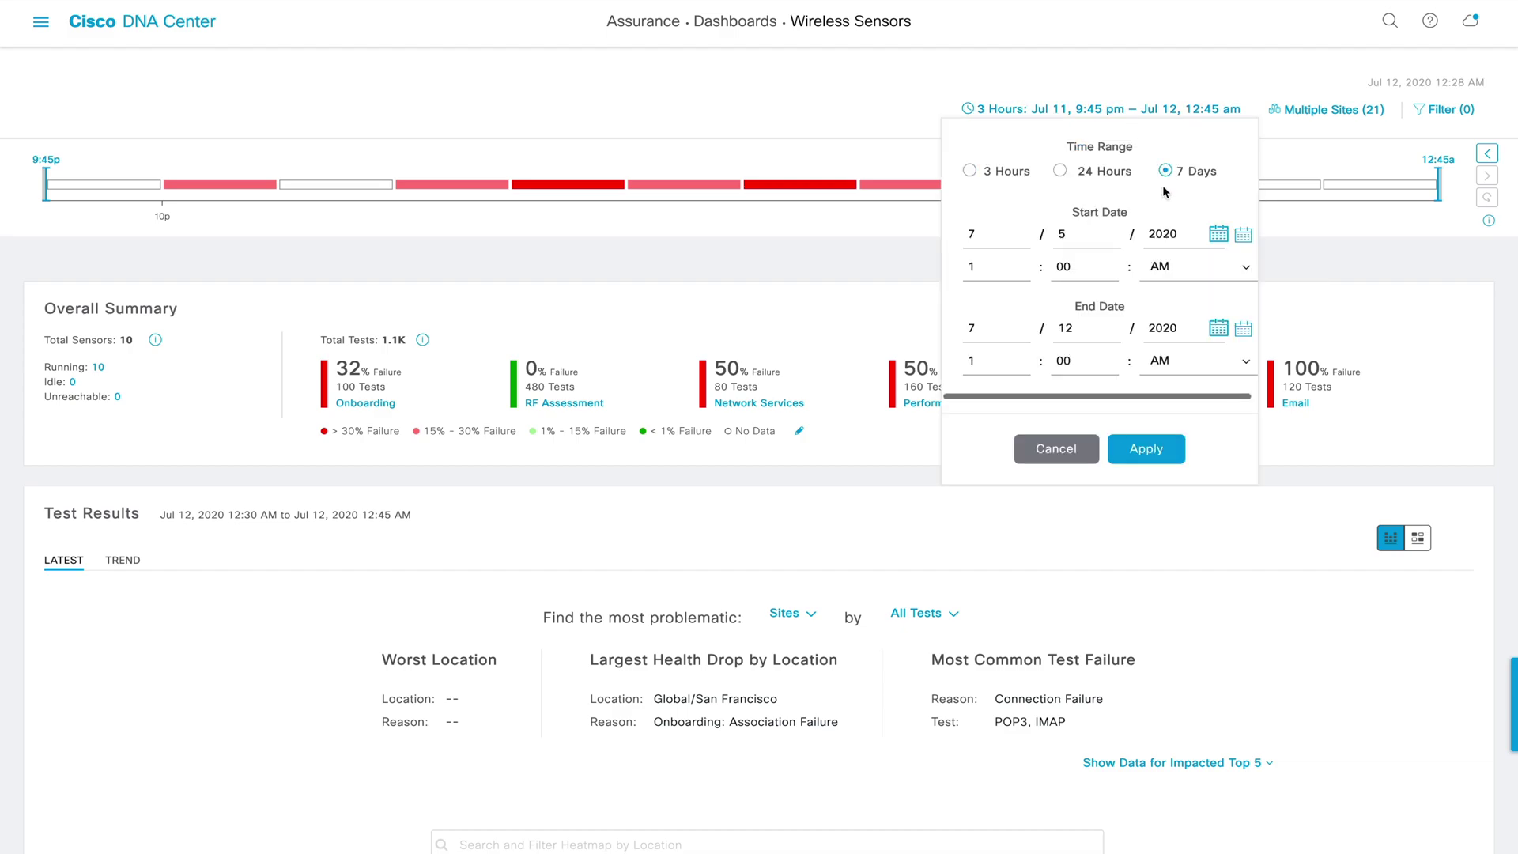
pyautogui.click(1158, 449)
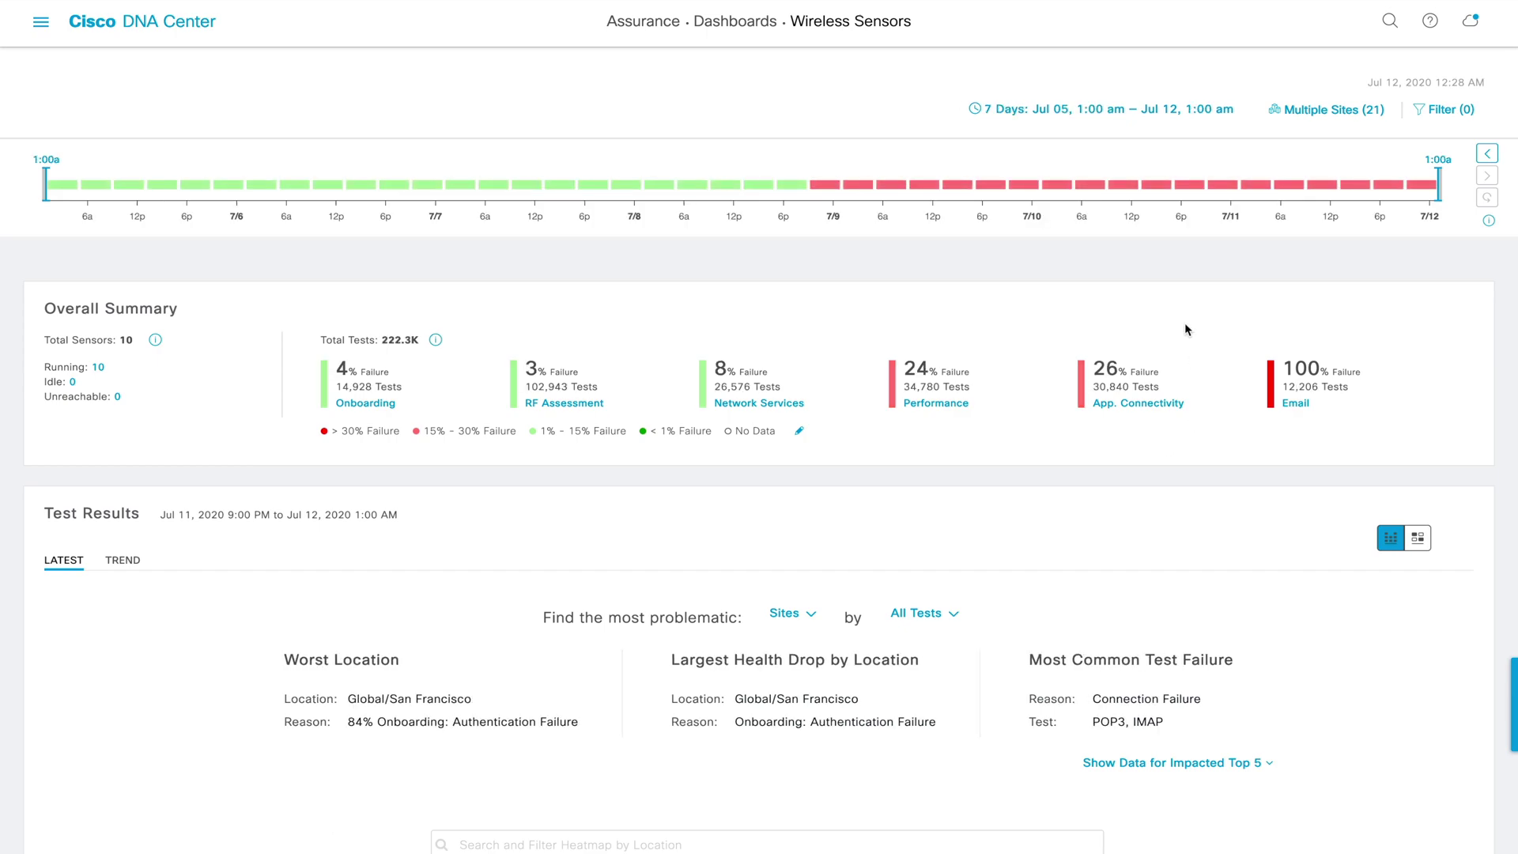
# Set the time range back to 24 Hours, ending Jul 12, 1:00 am
pyautogui.click(1099, 117)
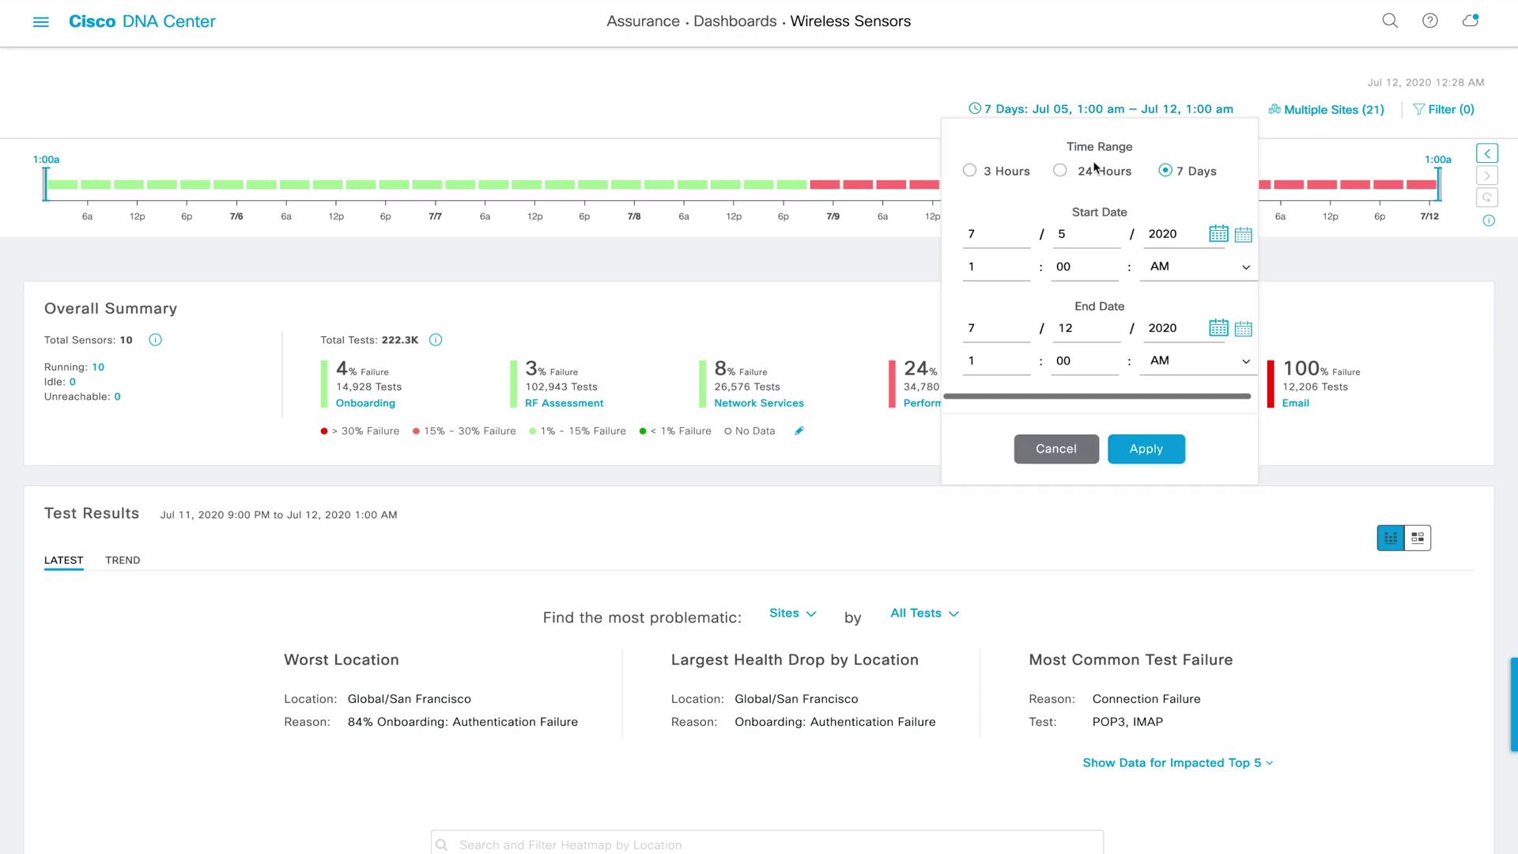
pyautogui.click(1060, 171)
pyautogui.click(1136, 450)
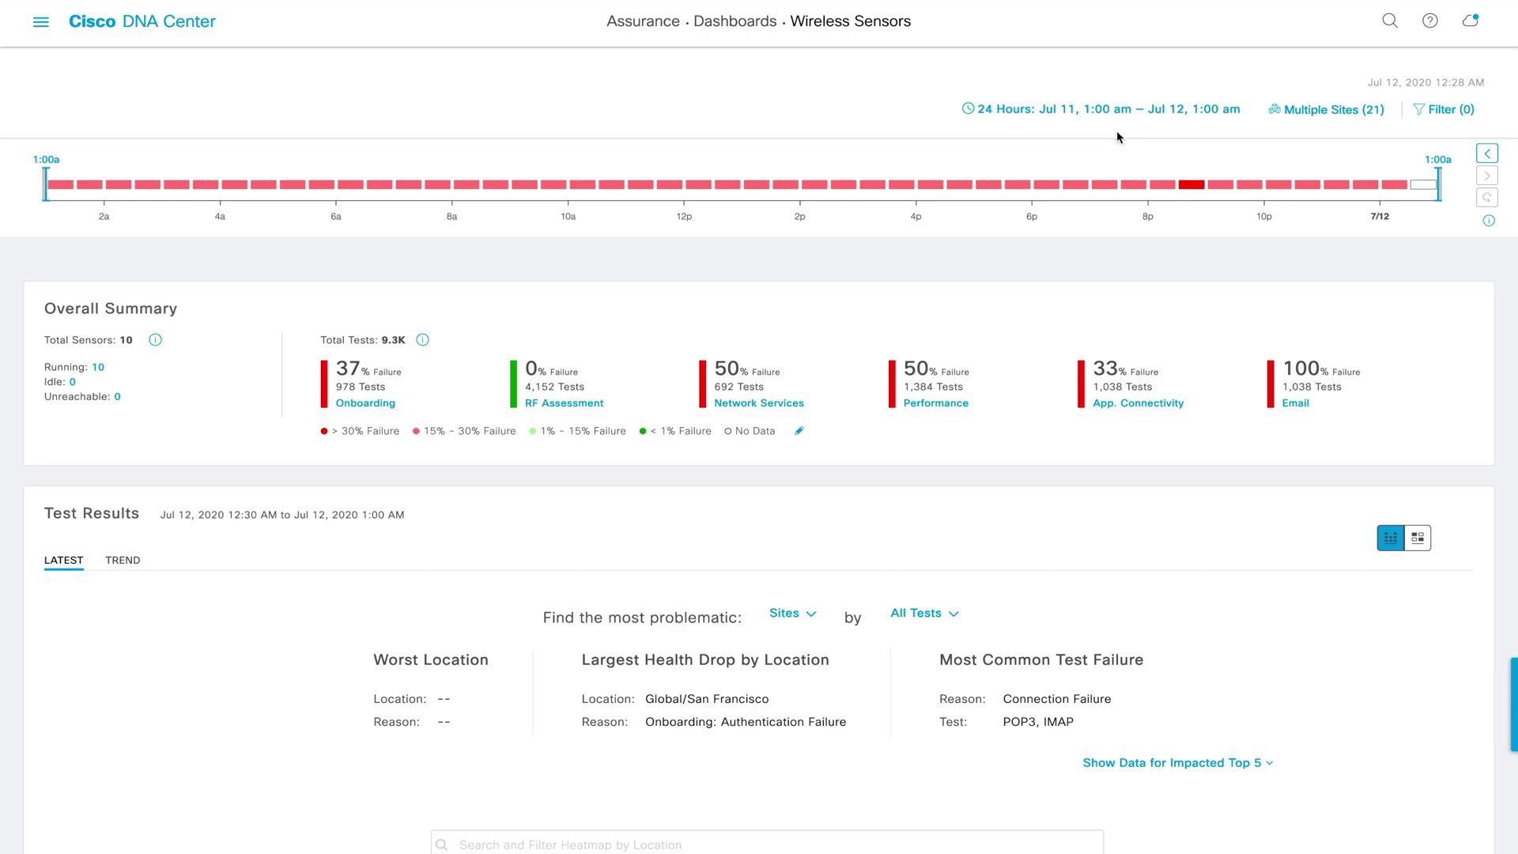
pyautogui.click(1116, 112)
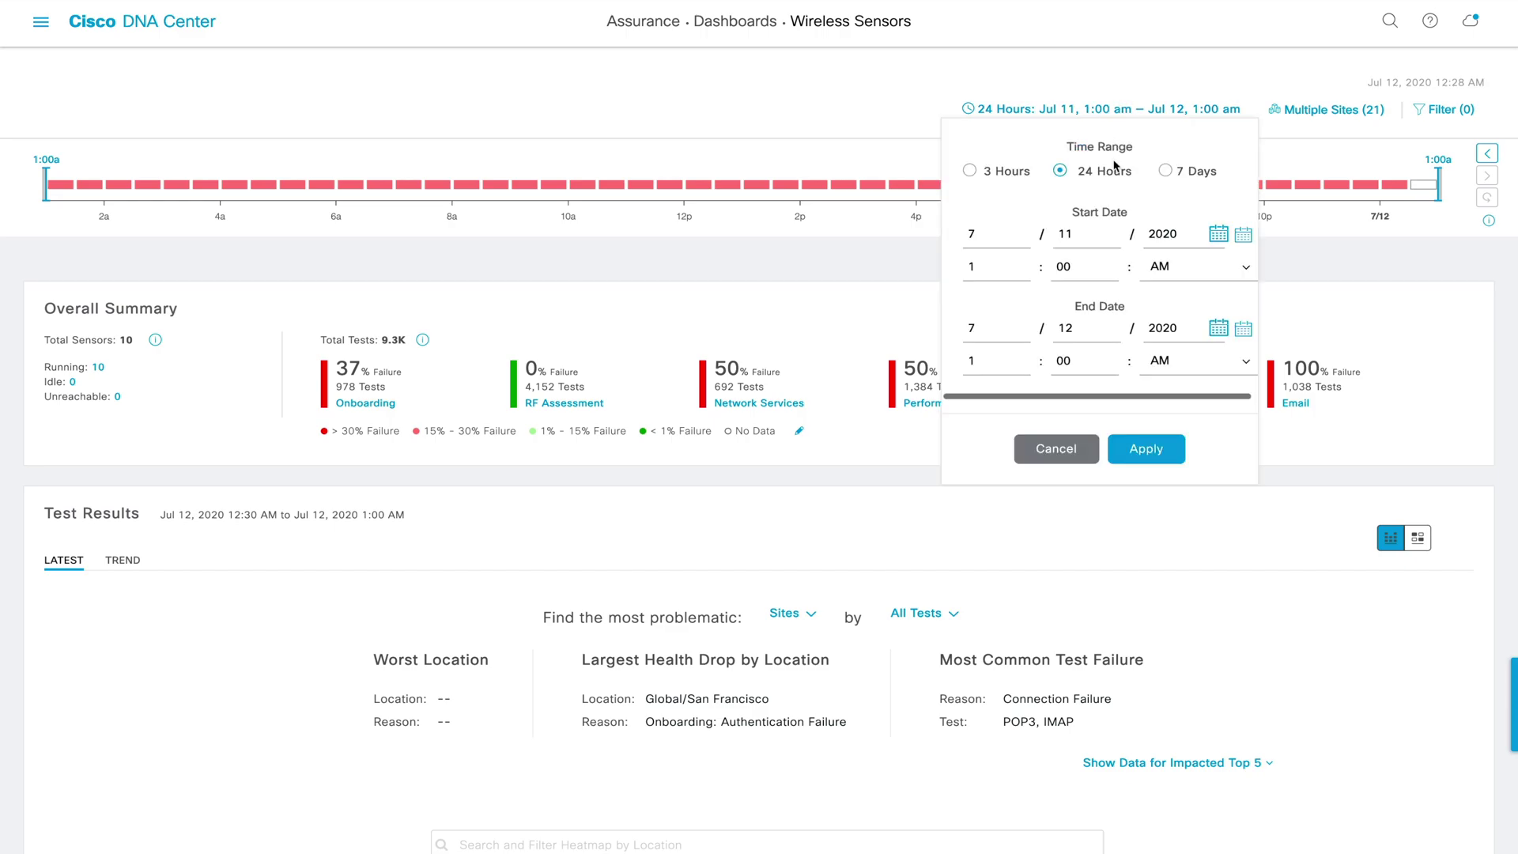
pyautogui.click(1010, 234)
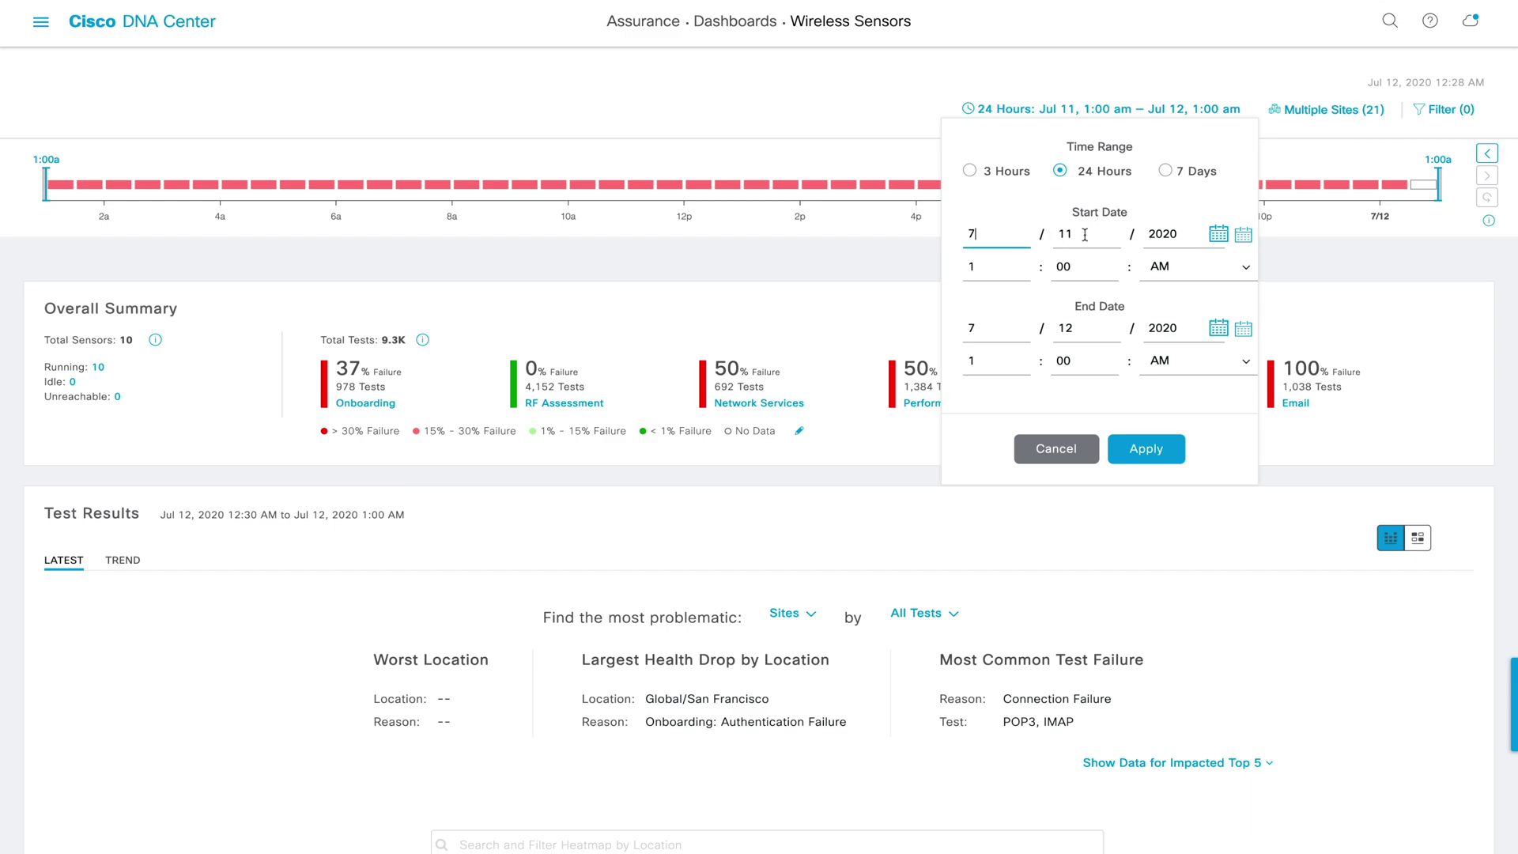
pyautogui.press('Tab')
pyautogui.click(1001, 258)
pyautogui.click(1079, 263)
pyautogui.click(1320, 146)
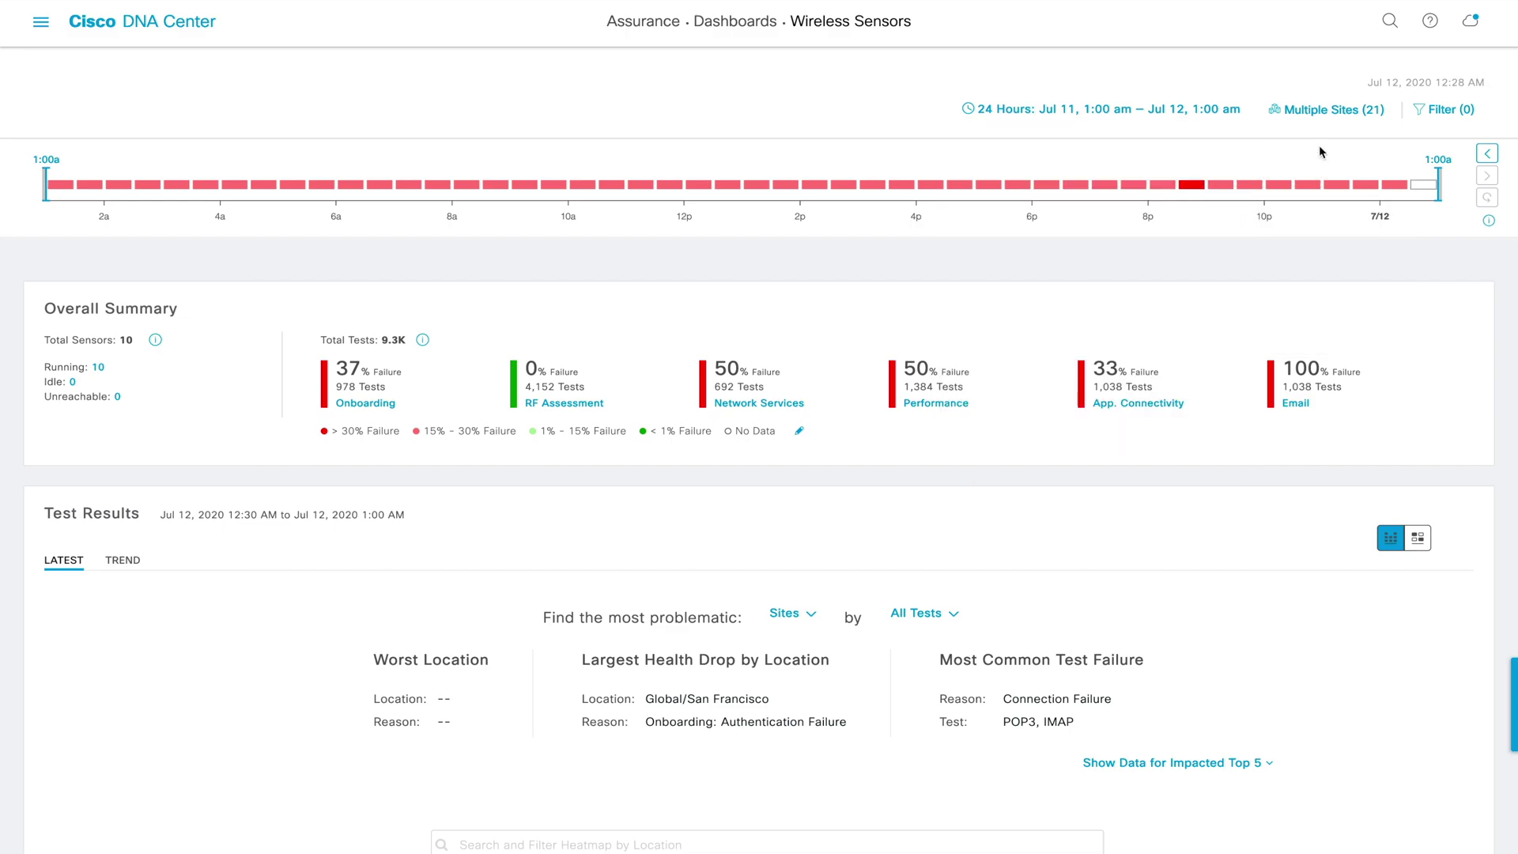
# Step the timeline back three days so it covers Jul 08–Jul 09 across 21 sites
pyautogui.click(1487, 161)
pyautogui.click(1487, 160)
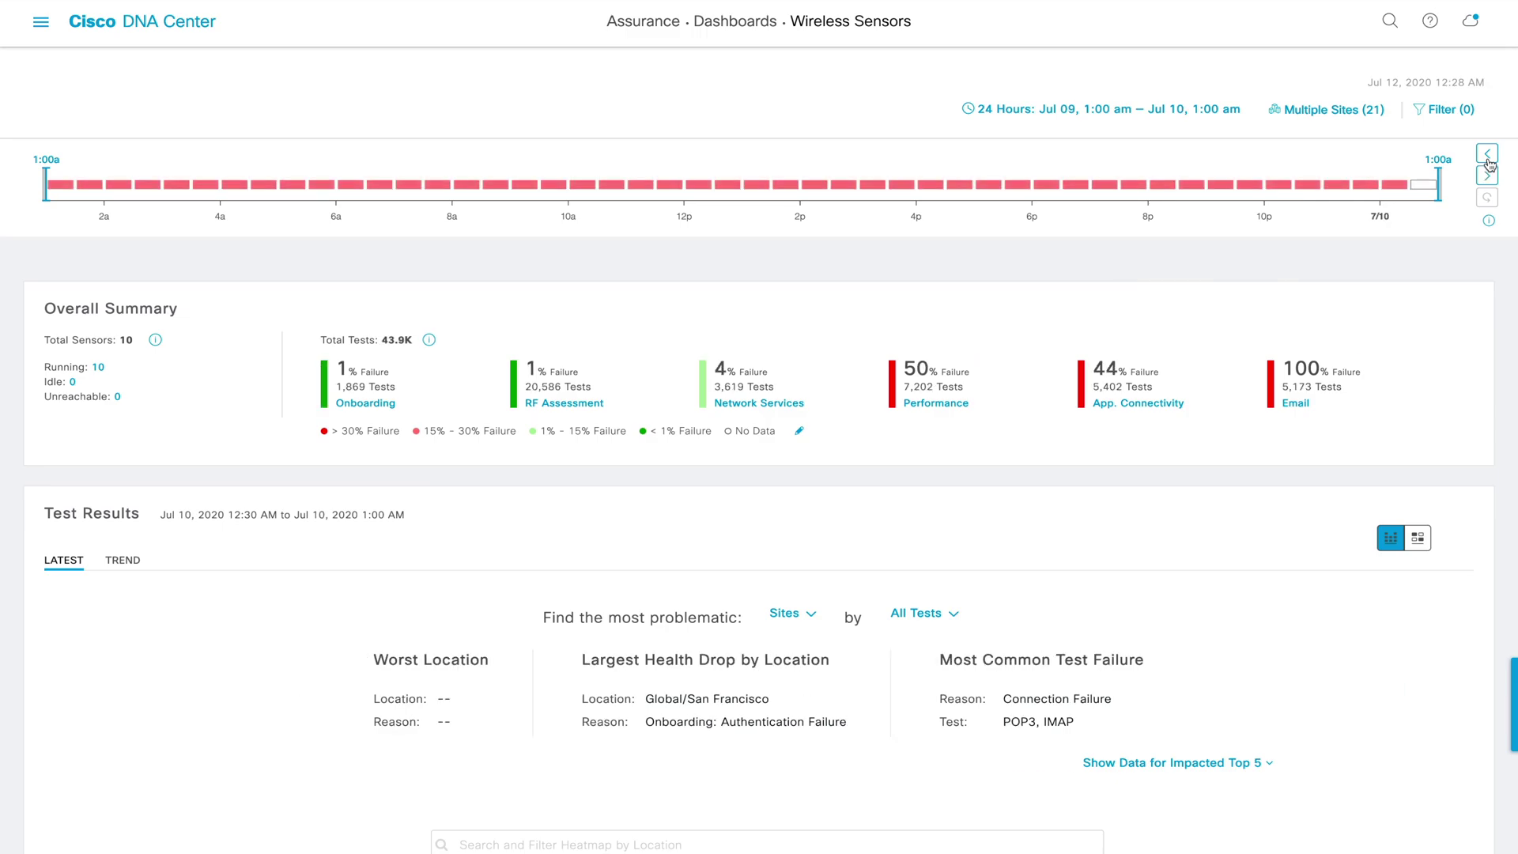
pyautogui.click(1487, 161)
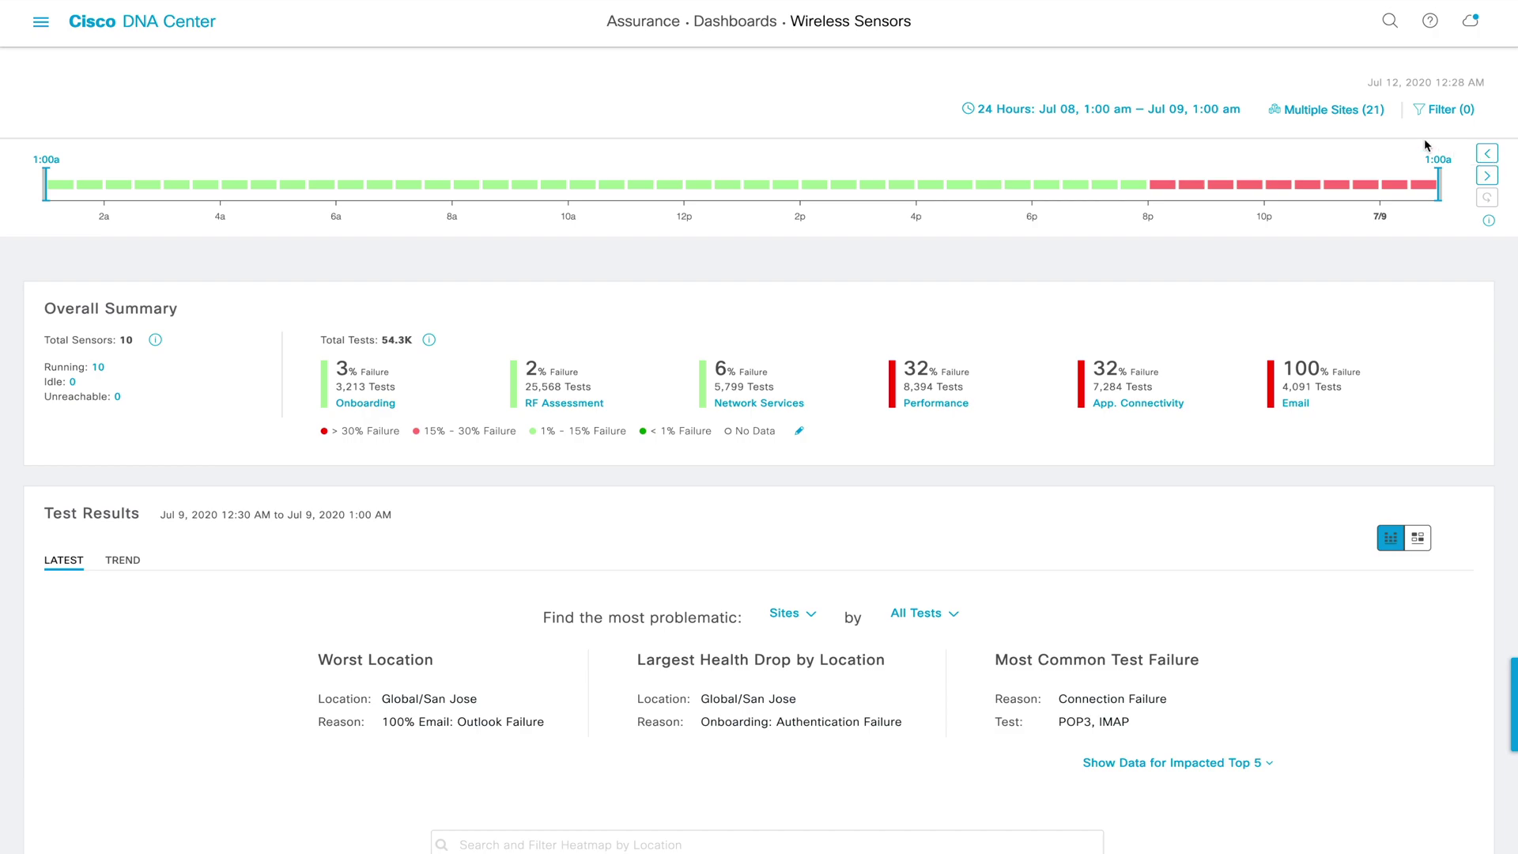
# Expand Multiple Sites (21) and scroll through the site hierarchy checklist
pyautogui.click(1353, 111)
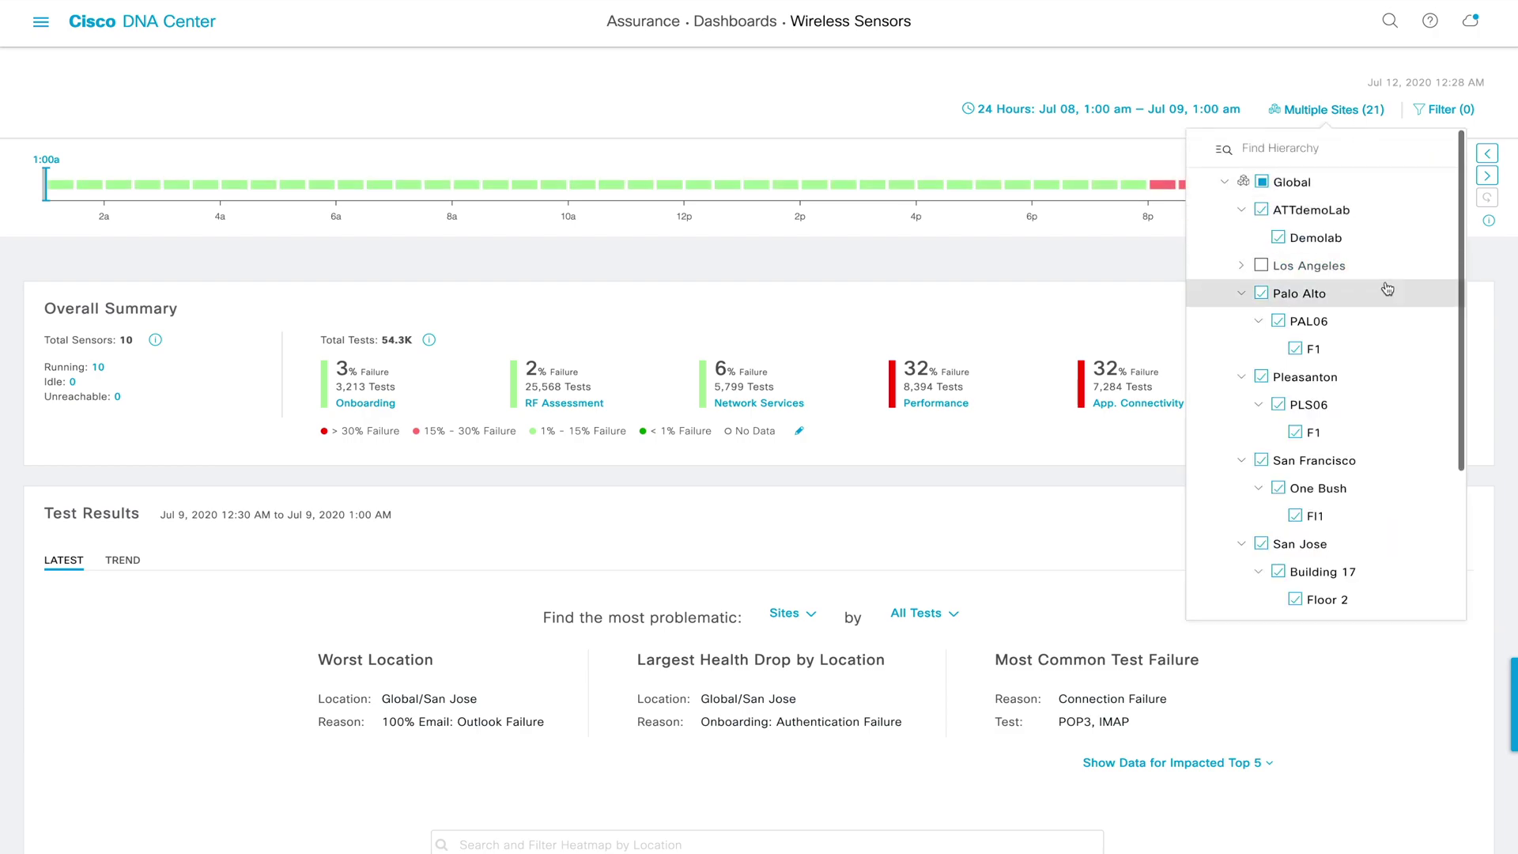
pyautogui.scroll(-1, 1387, 288)
pyautogui.scroll(-2, 1387, 289)
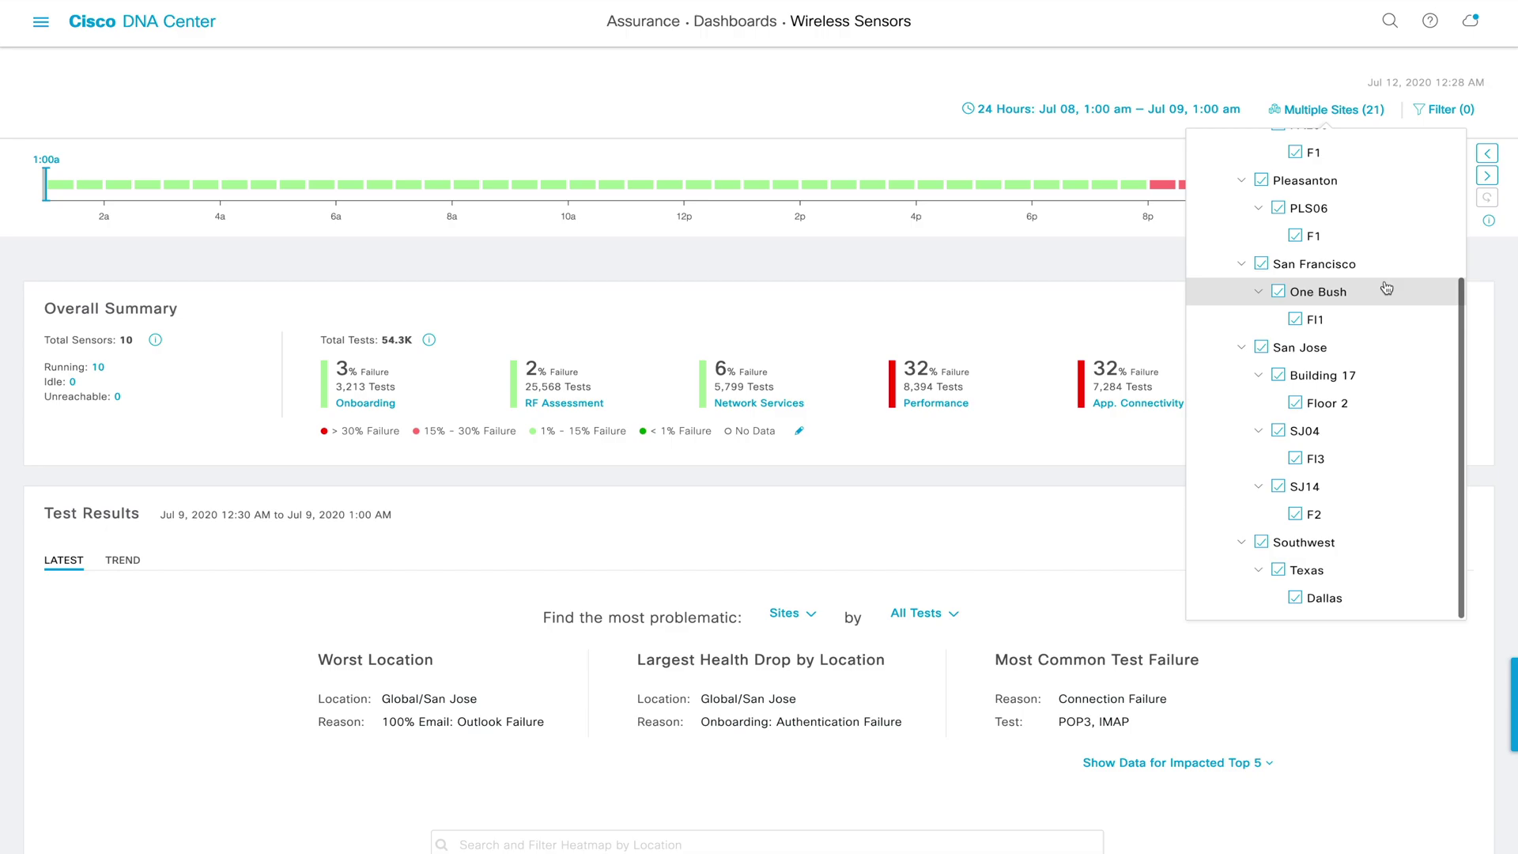
pyautogui.scroll(1, 1388, 288)
pyautogui.scroll(1, 1388, 288)
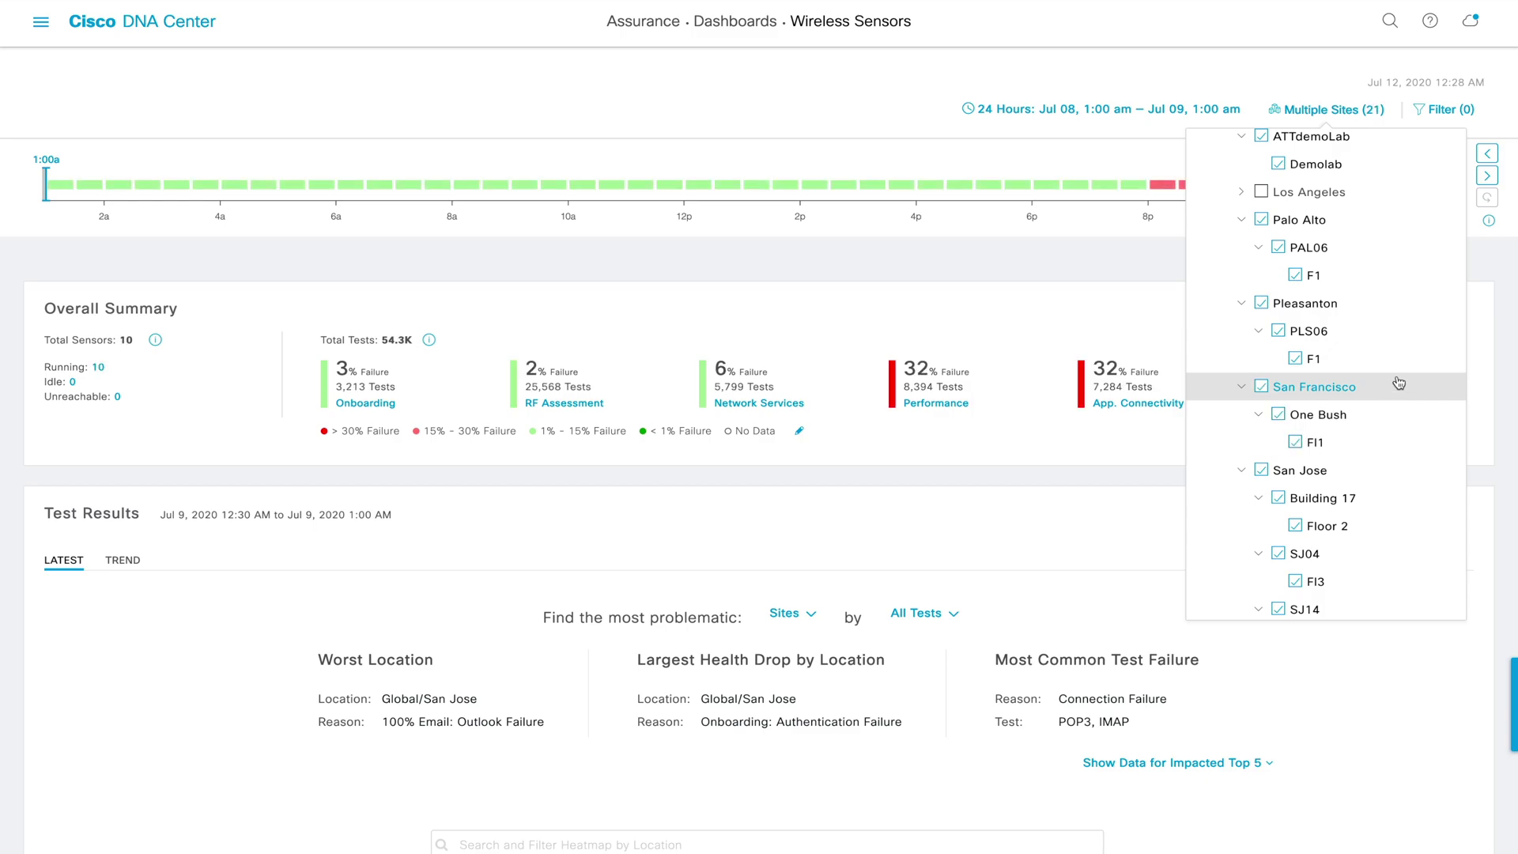
# Browse the SSID and Band choices under Filter (0), then cancel without applying
pyautogui.click(1439, 111)
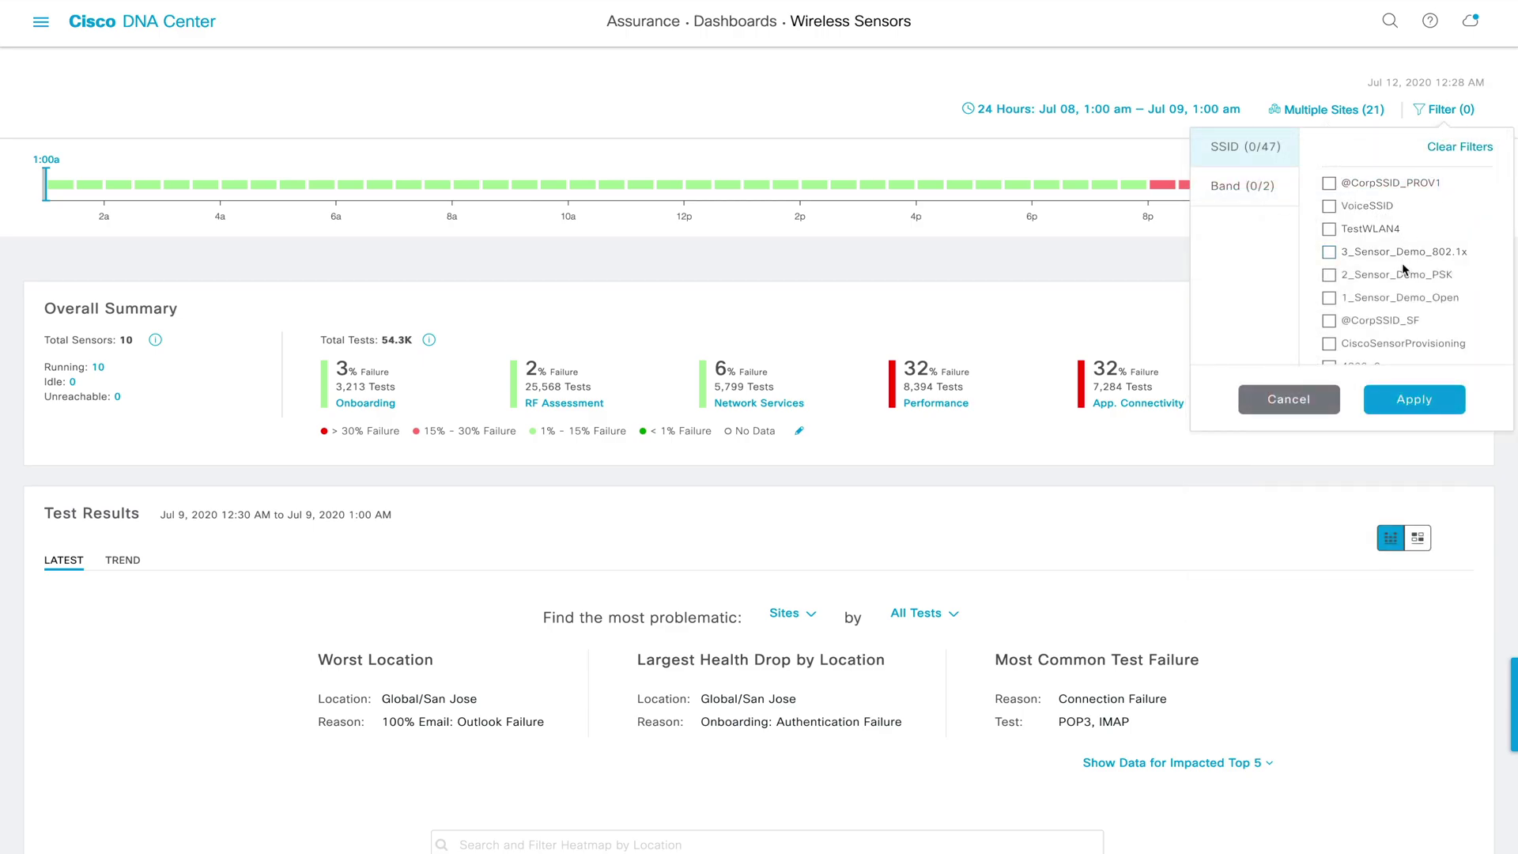
pyautogui.scroll(-5, 1404, 270)
pyautogui.scroll(5, 1404, 269)
pyautogui.click(1272, 200)
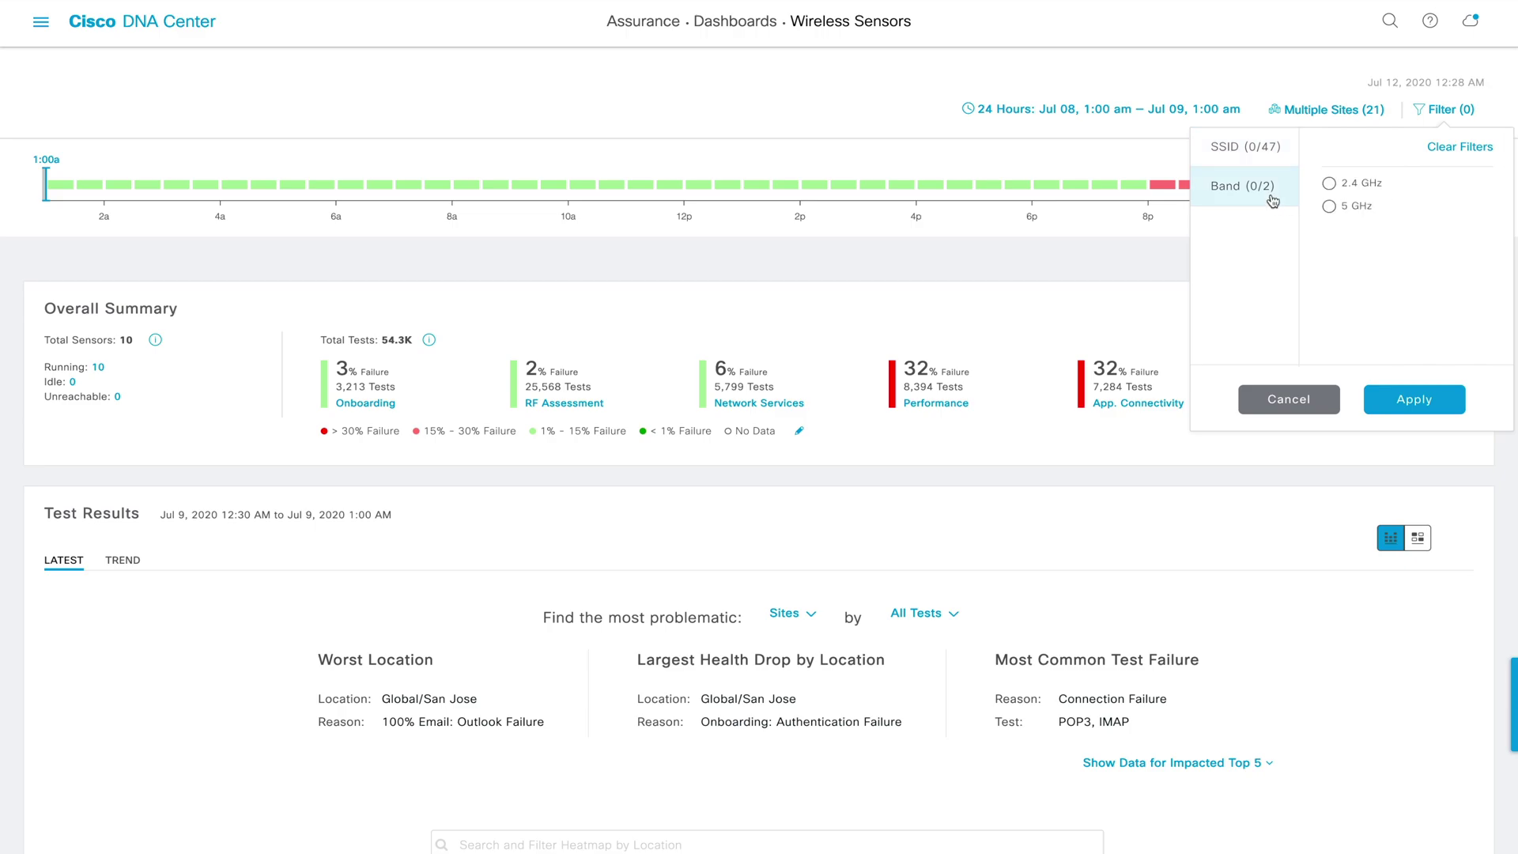
pyautogui.click(1288, 400)
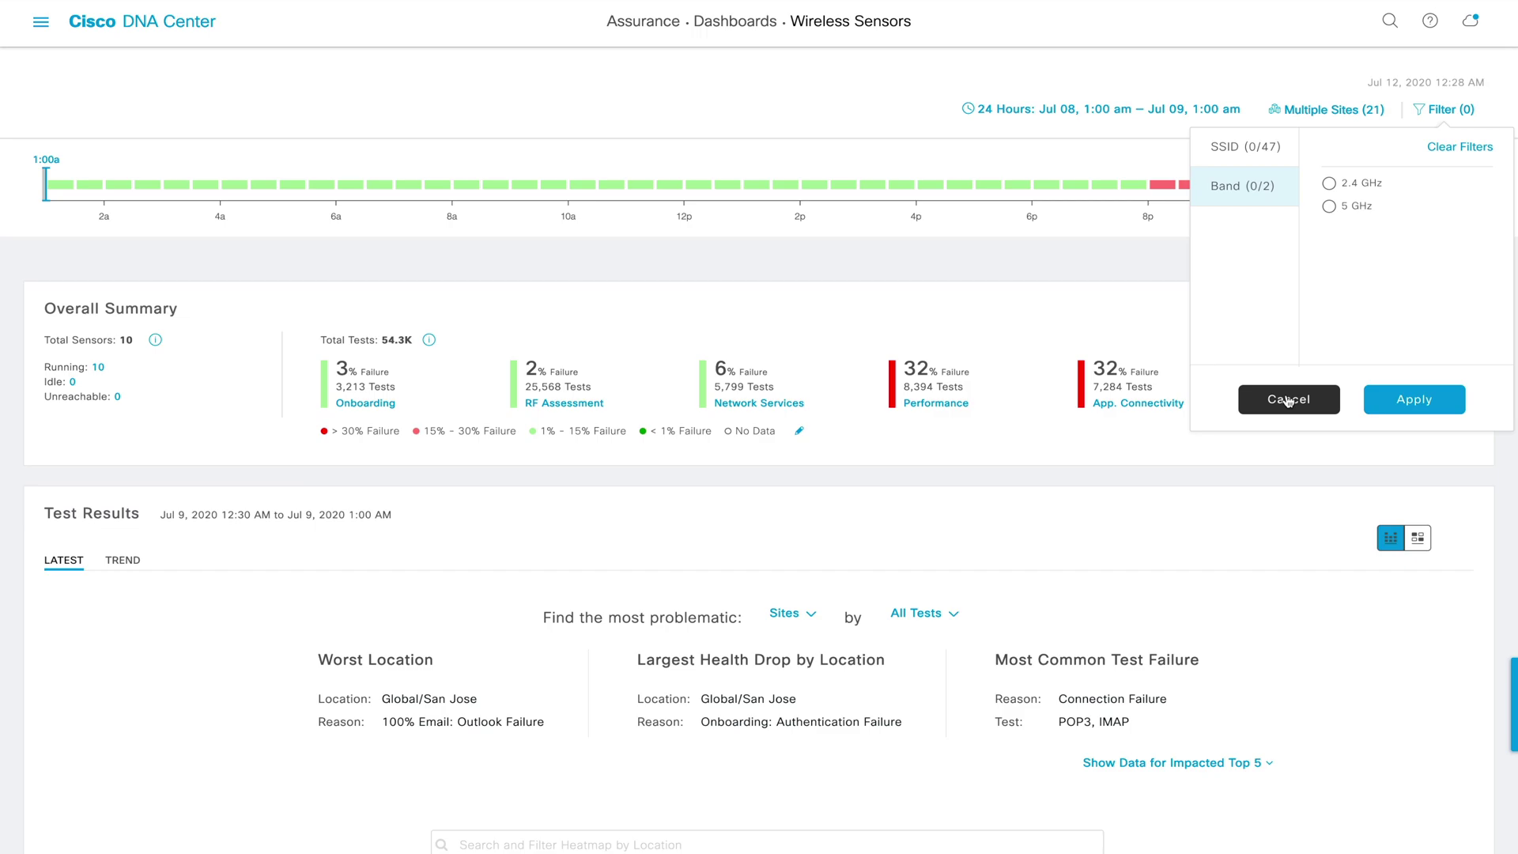
pyautogui.click(1289, 401)
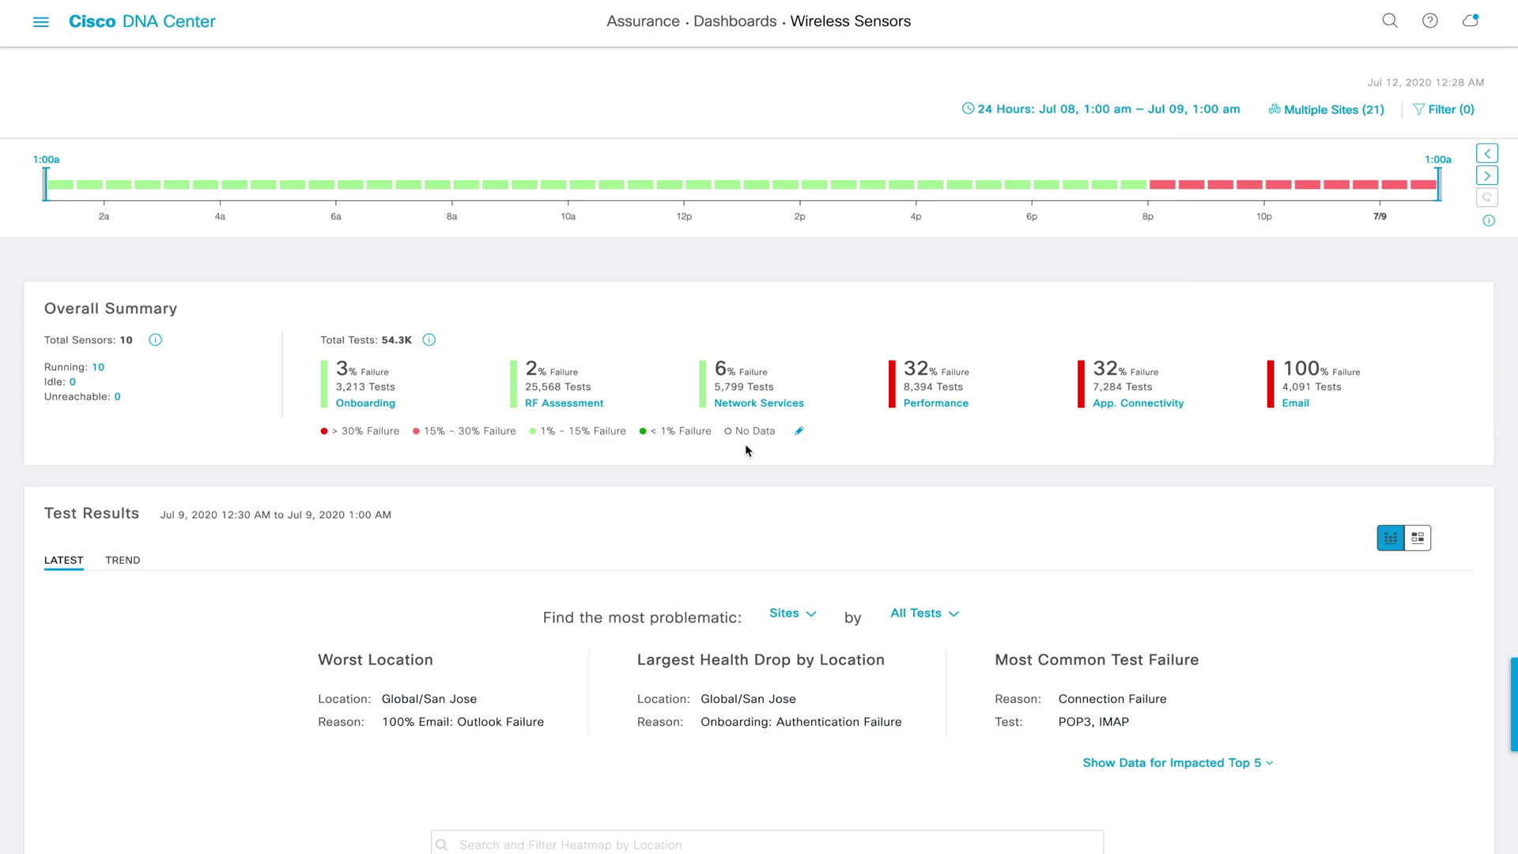
pyautogui.click(798, 432)
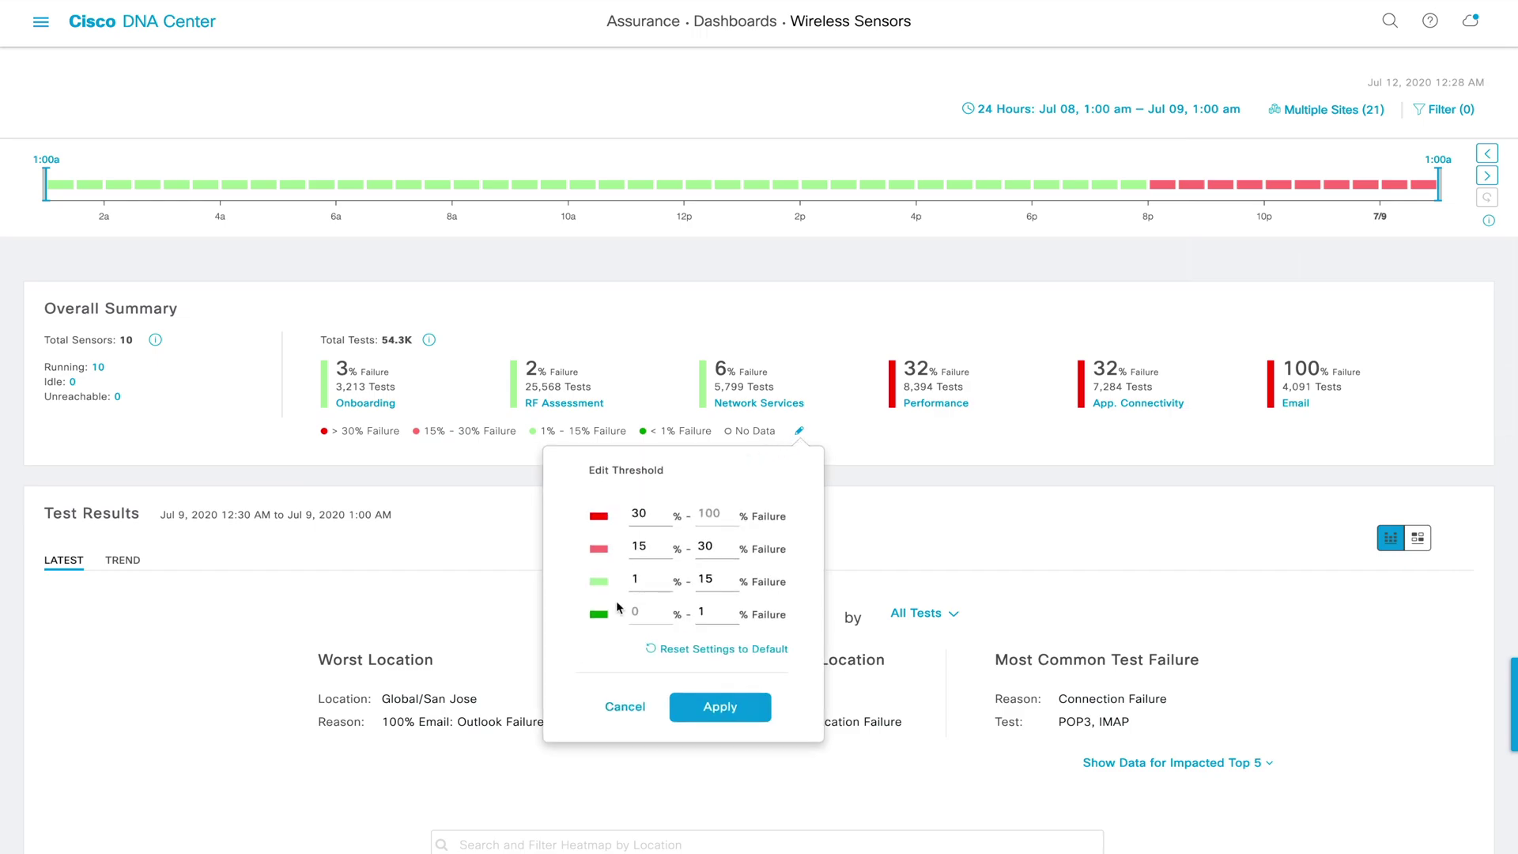
pyautogui.click(622, 706)
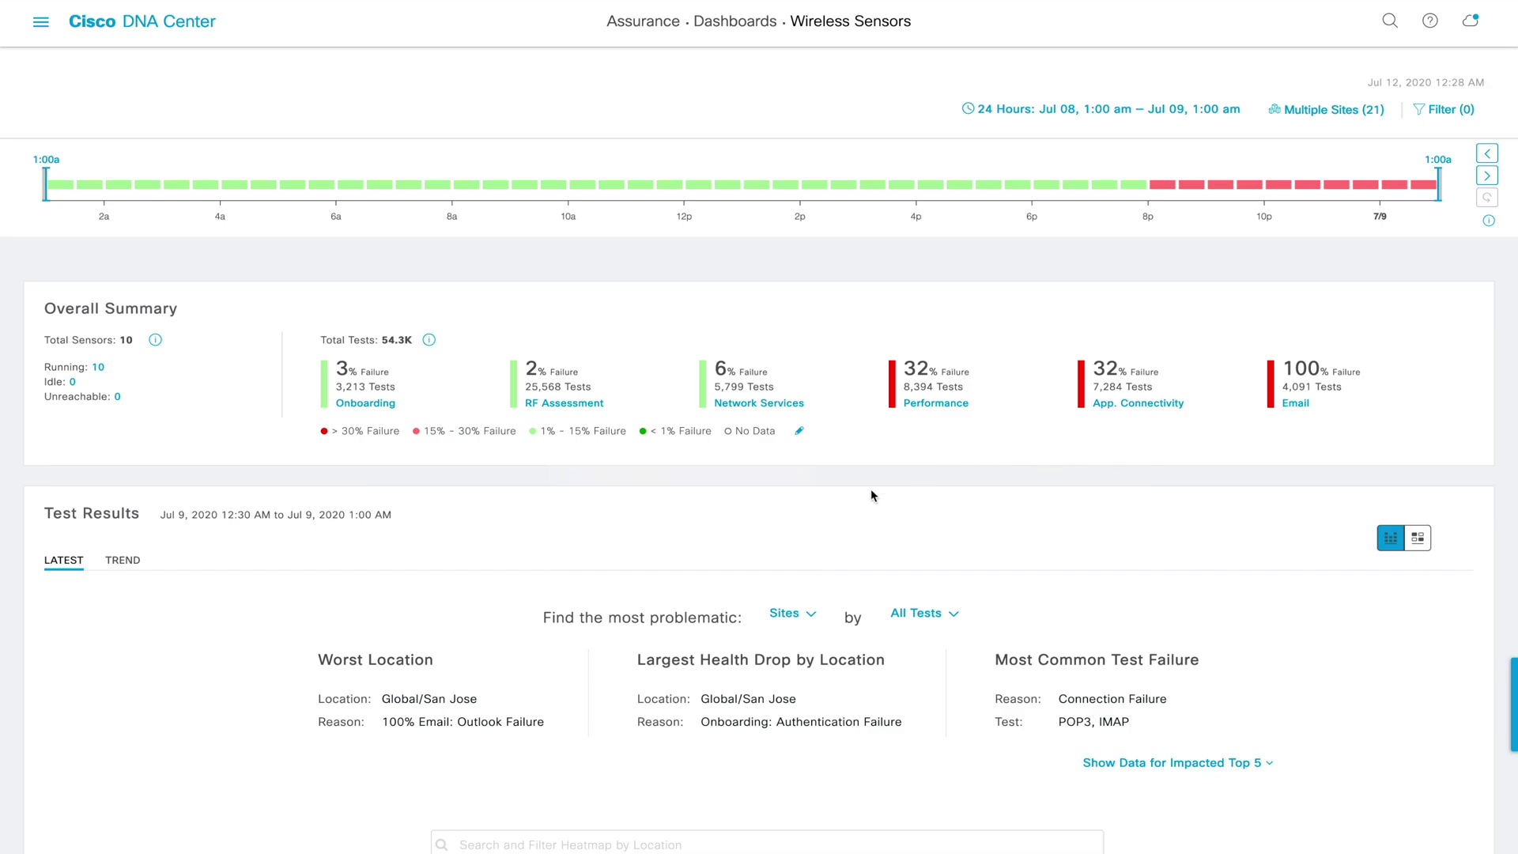
pyautogui.scroll(-1, 233, 587)
pyautogui.scroll(-5, 233, 586)
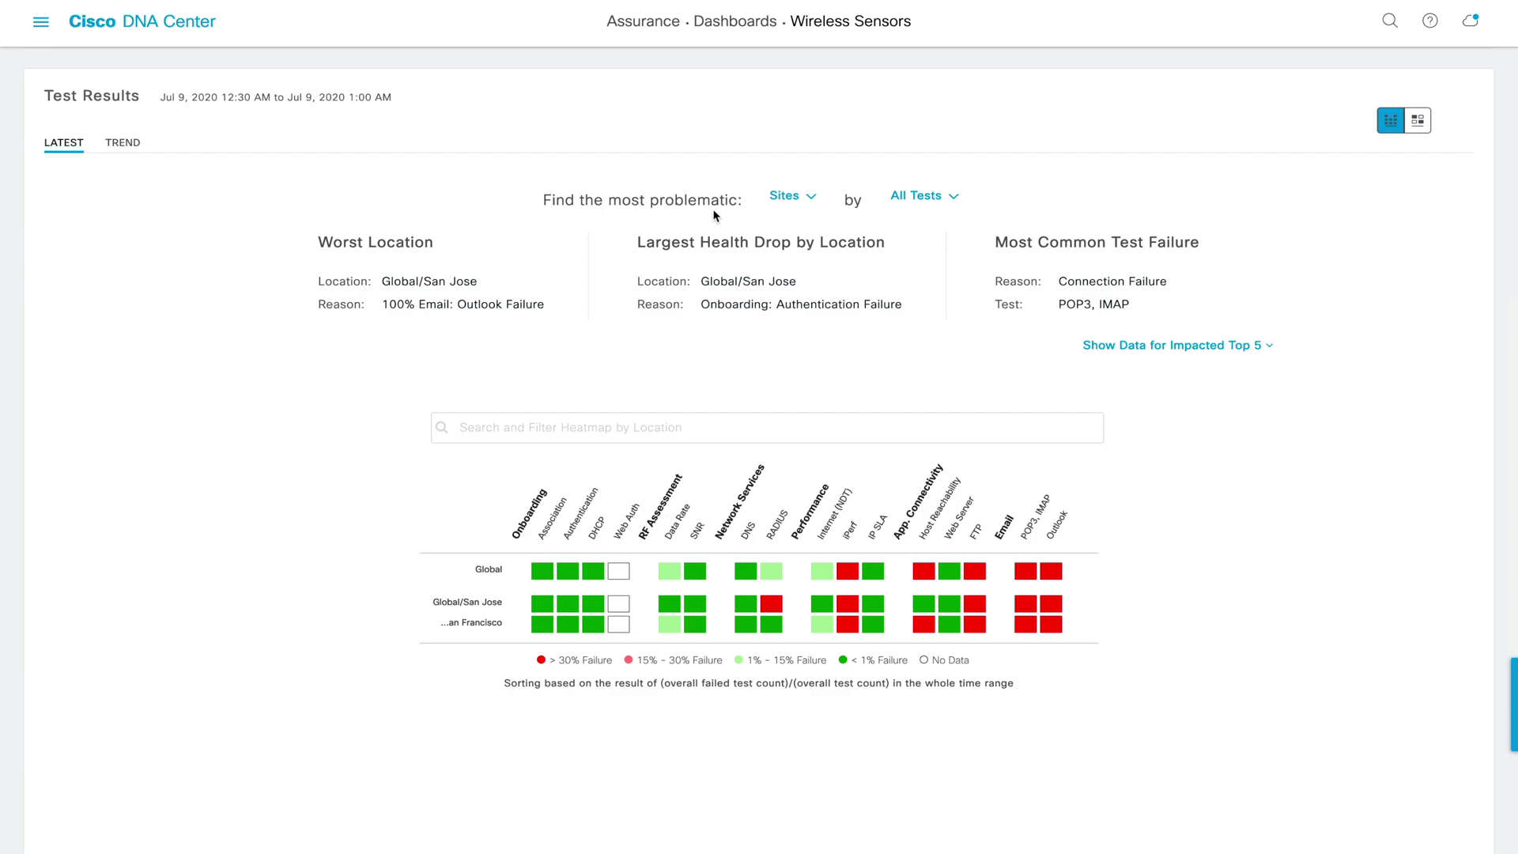
pyautogui.click(793, 198)
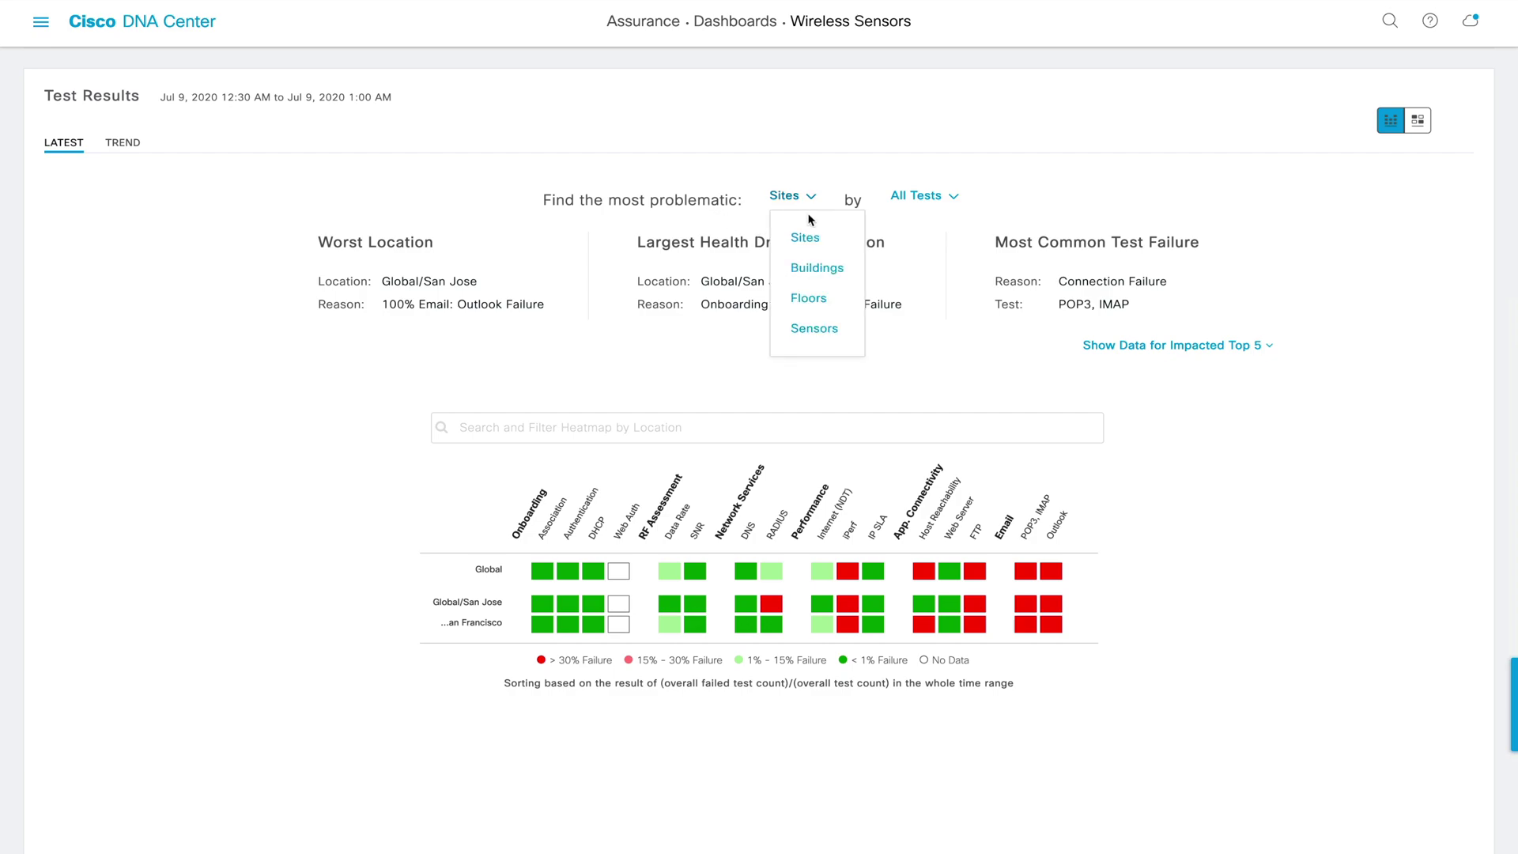
pyautogui.click(922, 198)
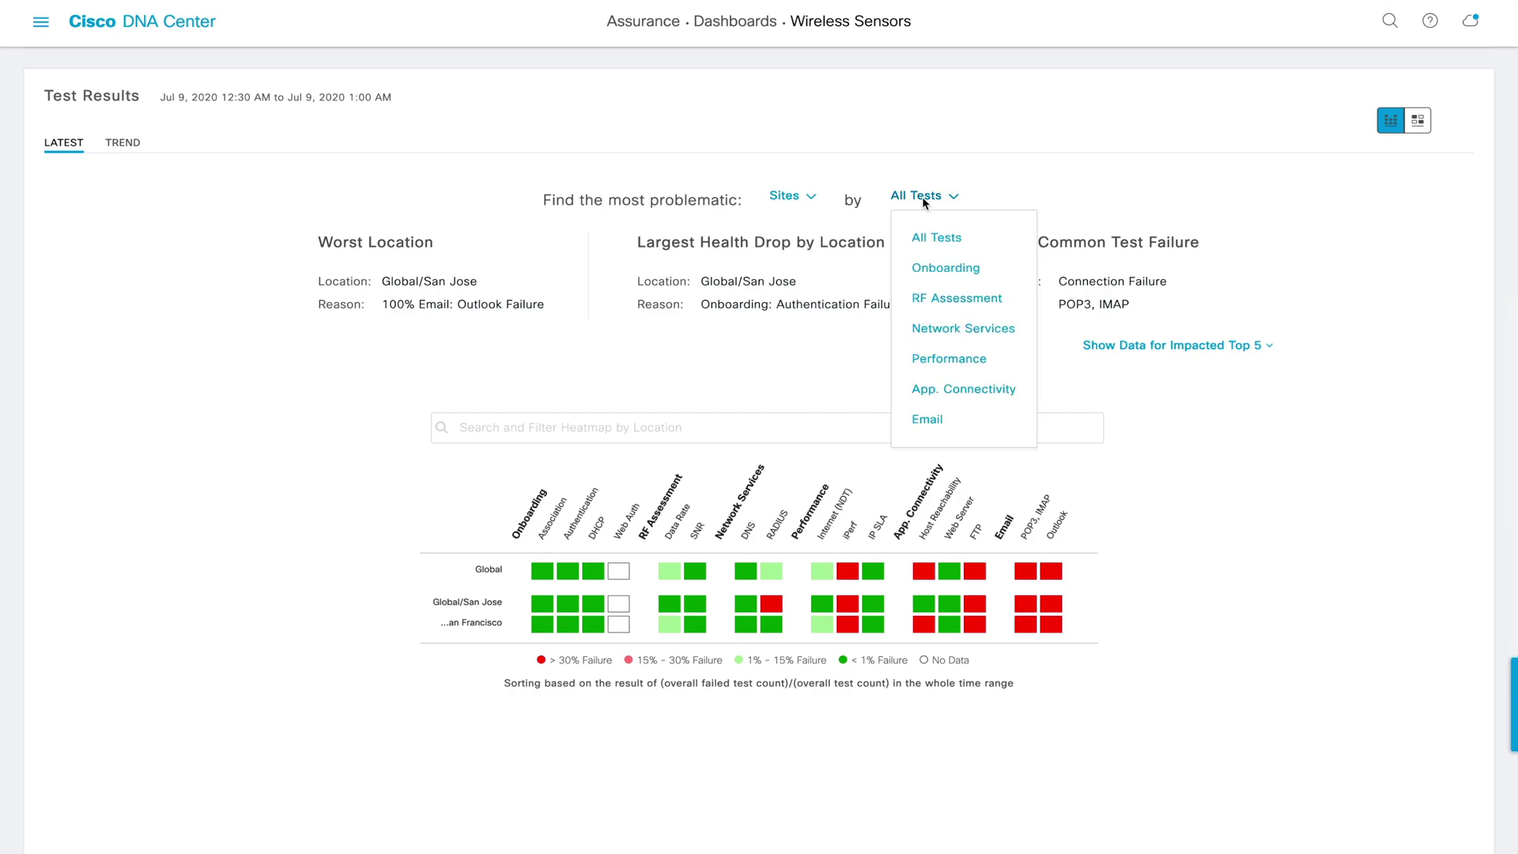
pyautogui.click(921, 196)
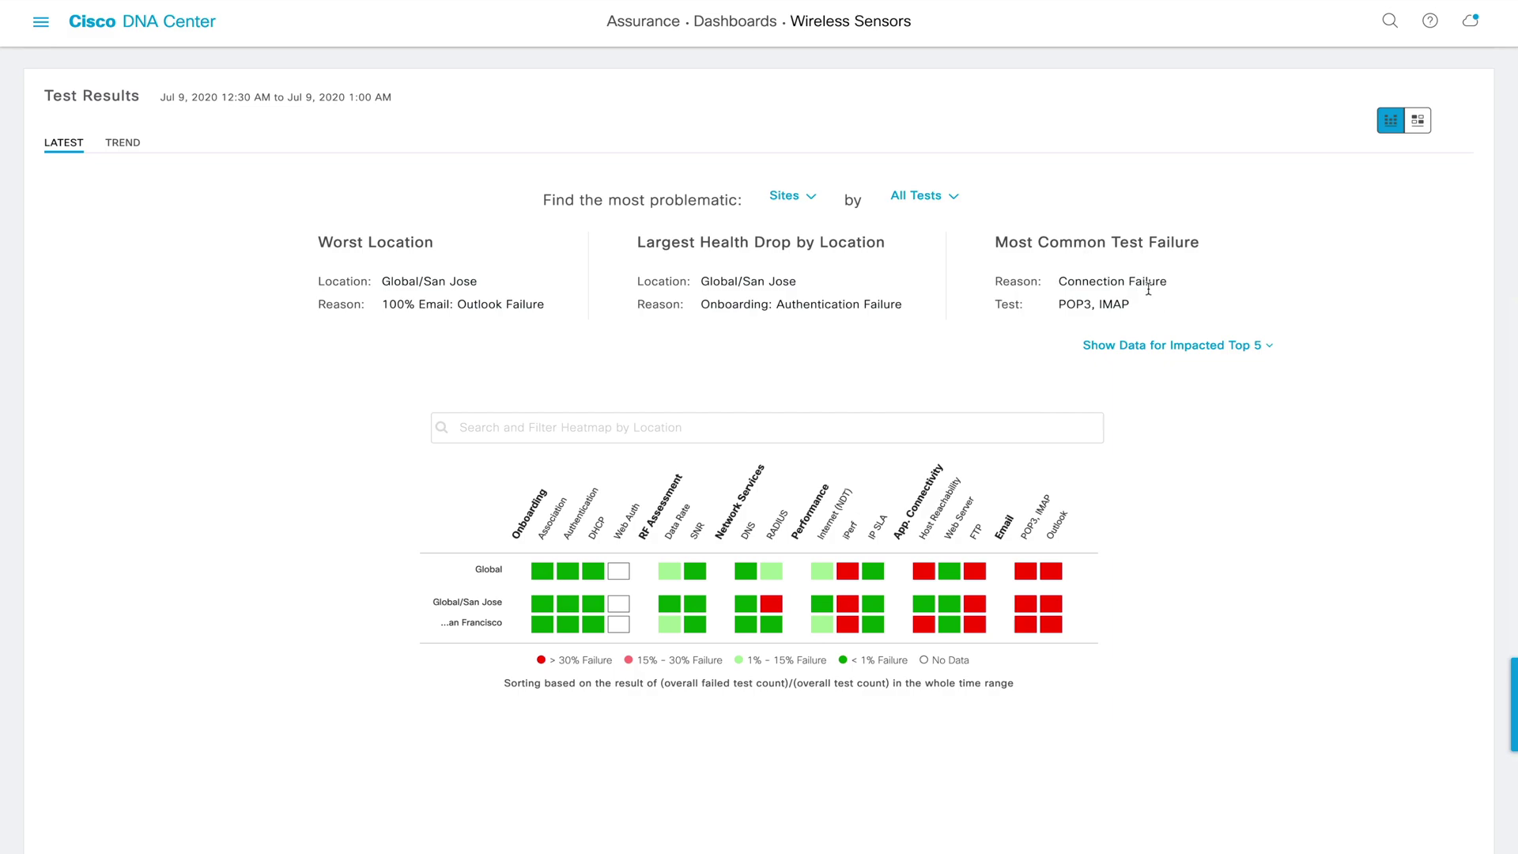
# Check the Impacted Top 5 data, then rank problematic locations by Floors
pyautogui.click(1158, 346)
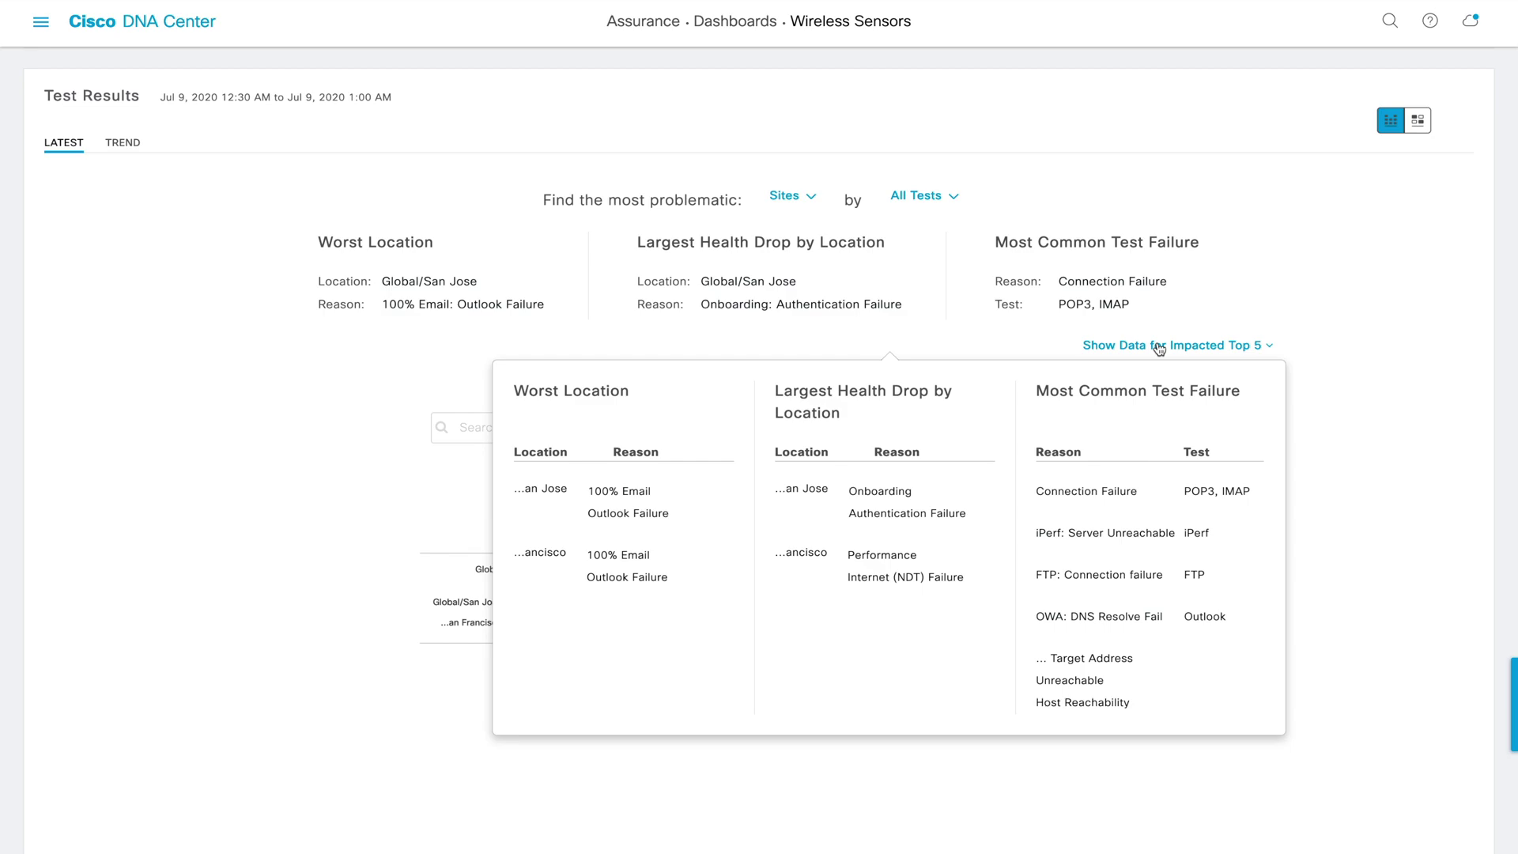
pyautogui.click(919, 331)
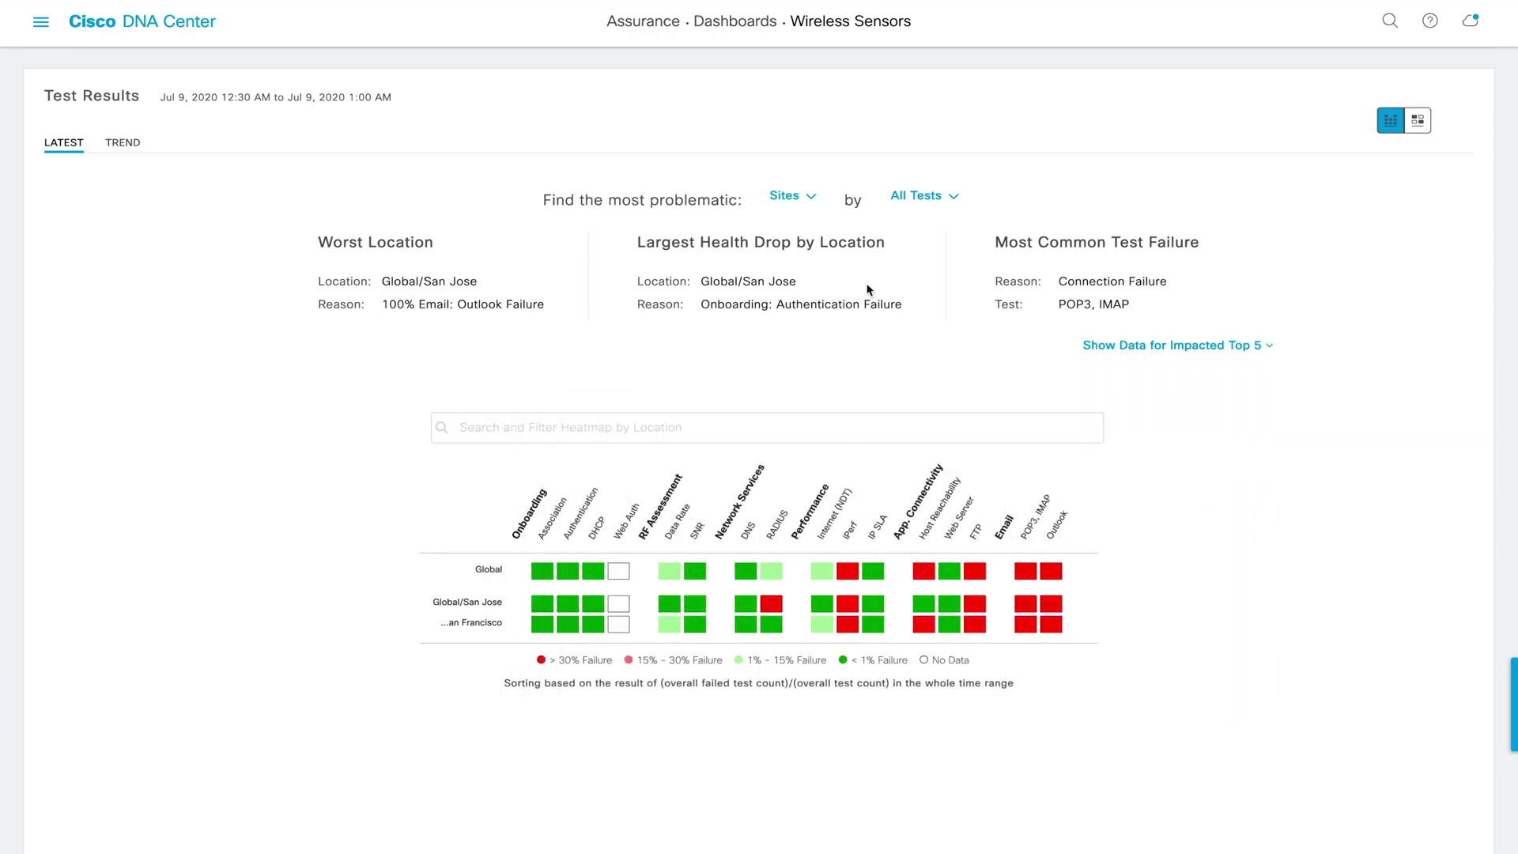
pyautogui.click(798, 200)
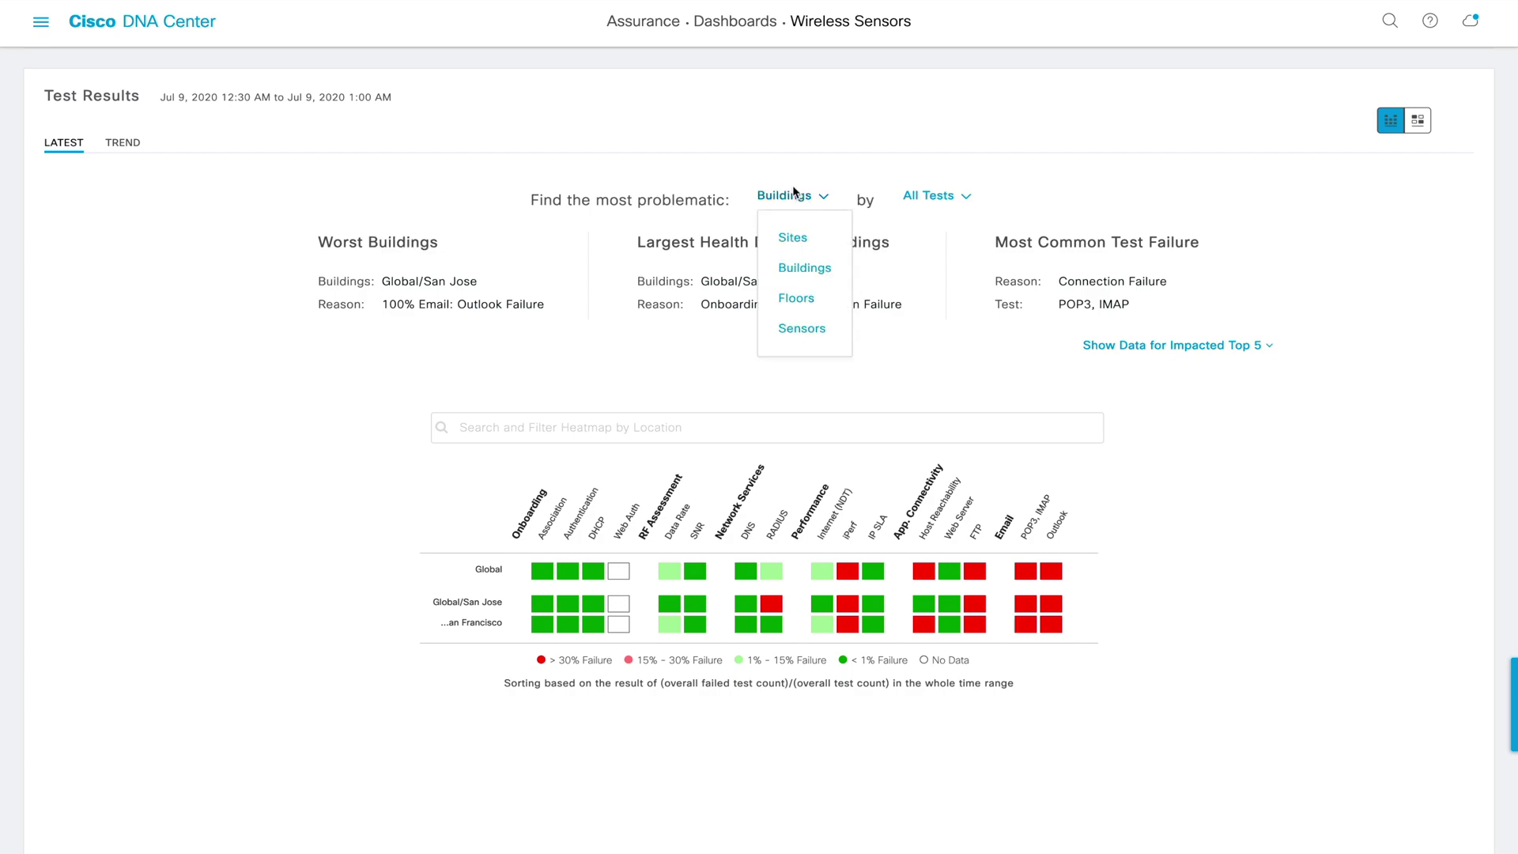
pyautogui.click(796, 297)
pyautogui.click(791, 200)
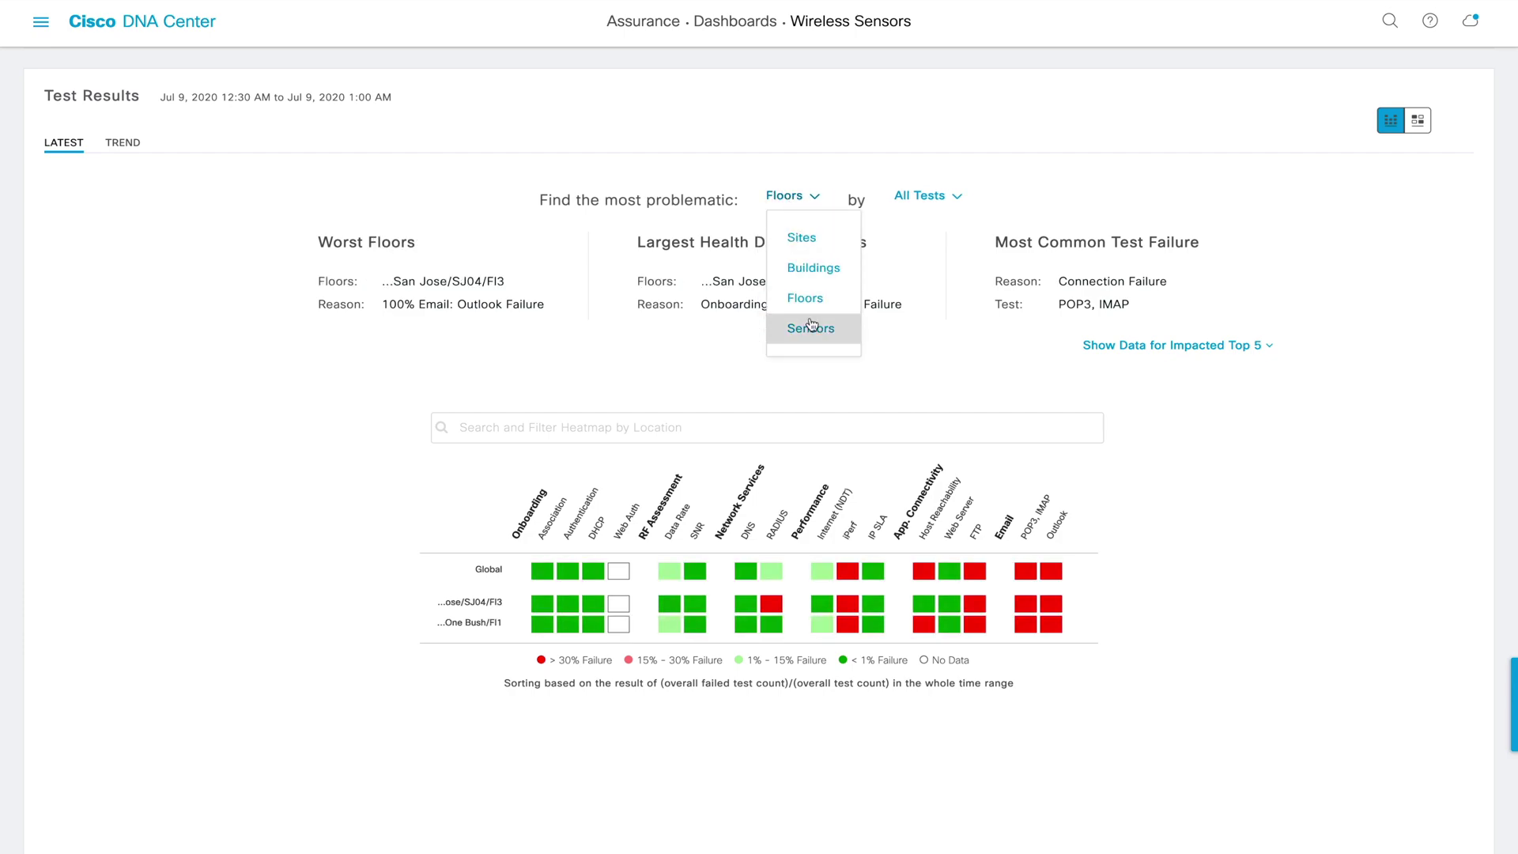
# Rank by Sites and view the Onboarding and RF Assessment results
pyautogui.click(810, 327)
pyautogui.click(791, 196)
pyautogui.click(801, 237)
pyautogui.click(914, 195)
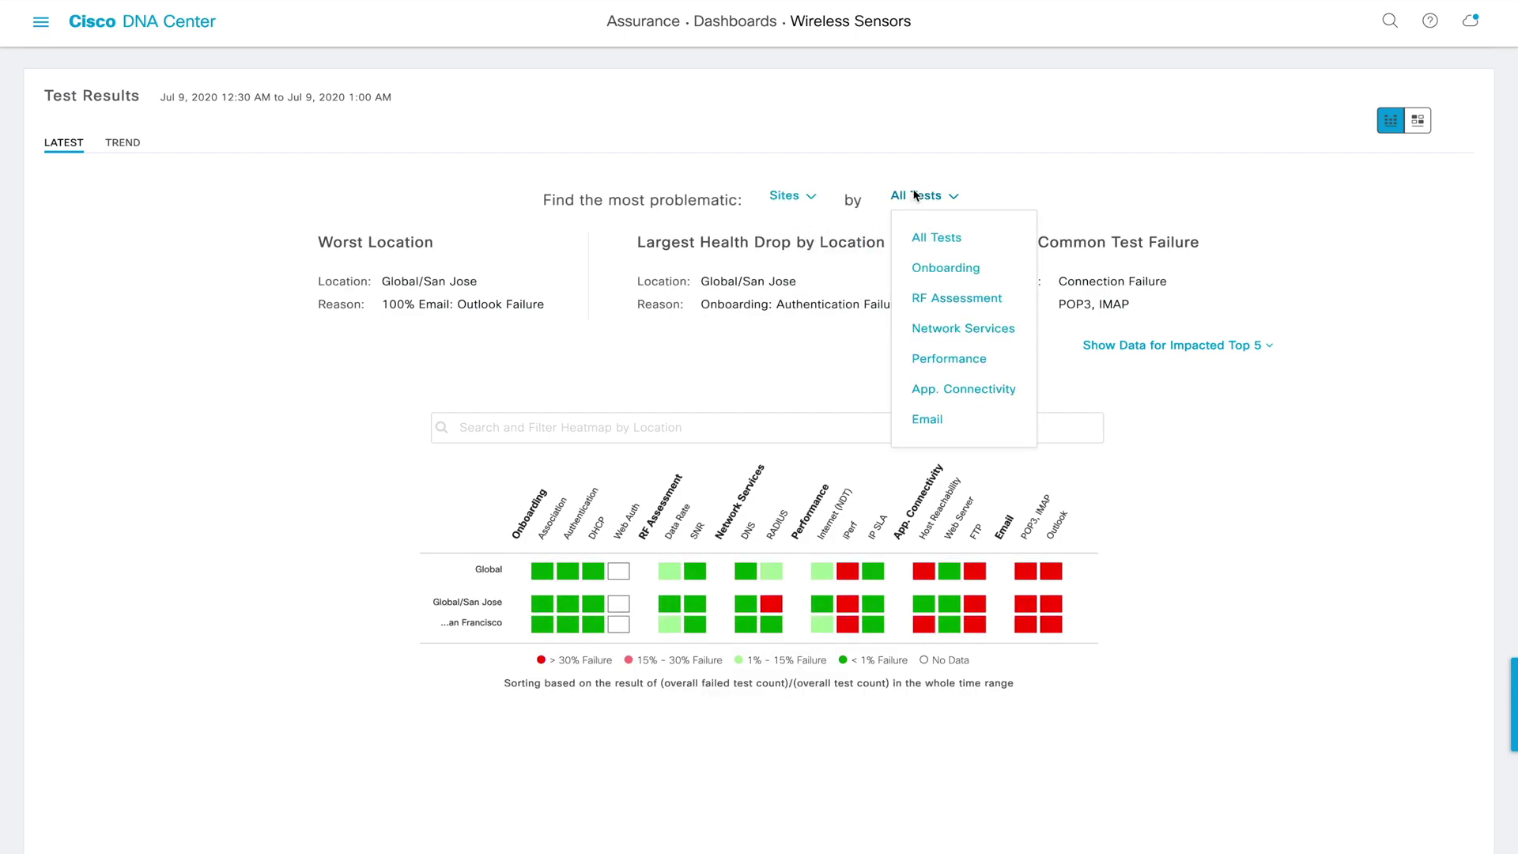
pyautogui.click(937, 268)
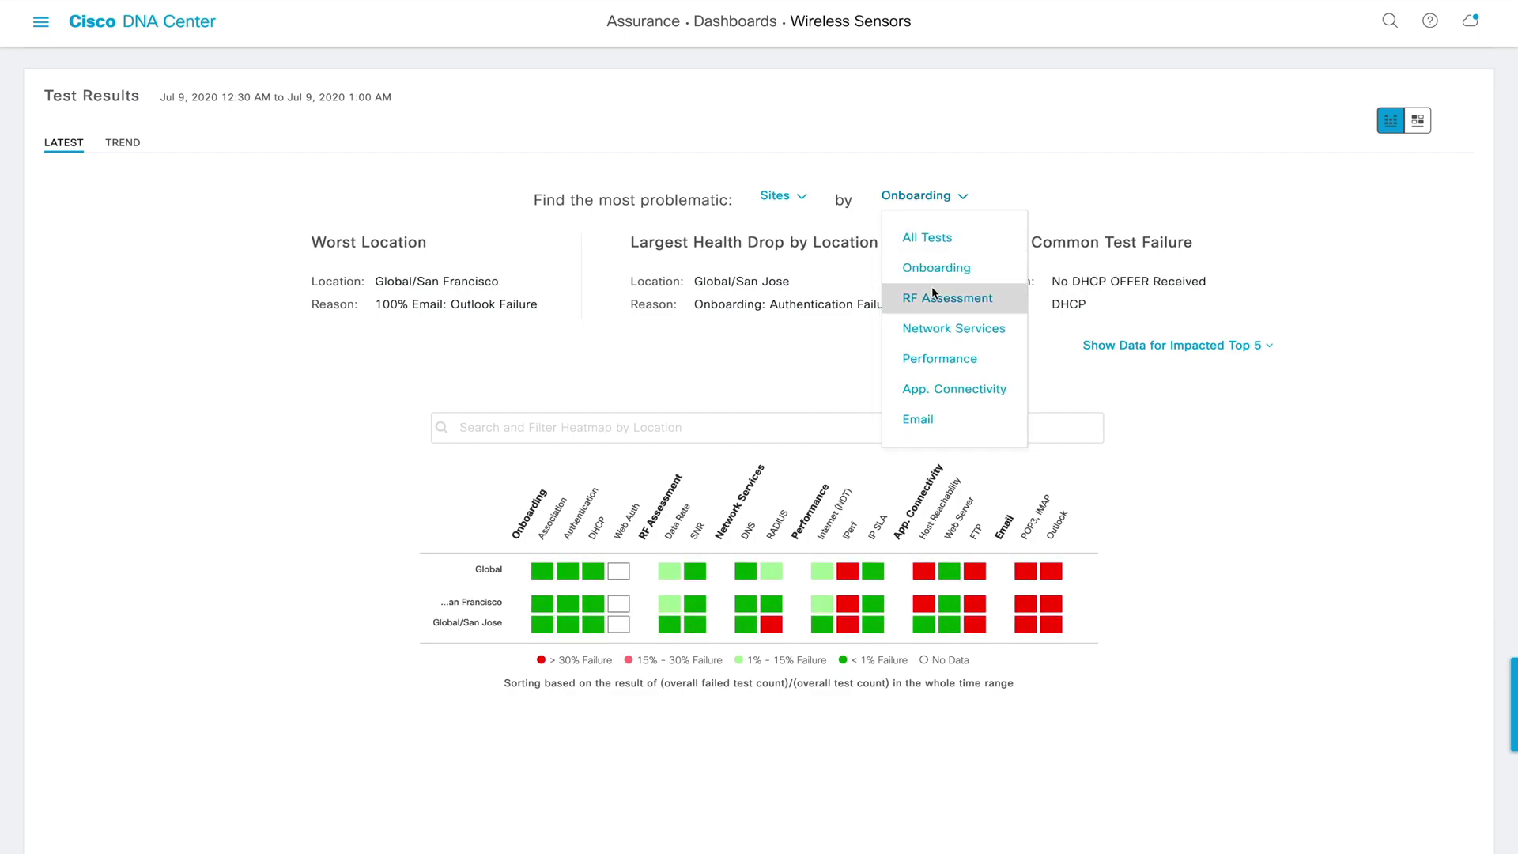
pyautogui.click(933, 297)
# Cycle through Network Services, Performance, App. Connectivity and Email results, ending on All Tests
pyautogui.click(917, 195)
pyautogui.click(909, 328)
pyautogui.click(902, 199)
pyautogui.click(925, 357)
pyautogui.click(917, 195)
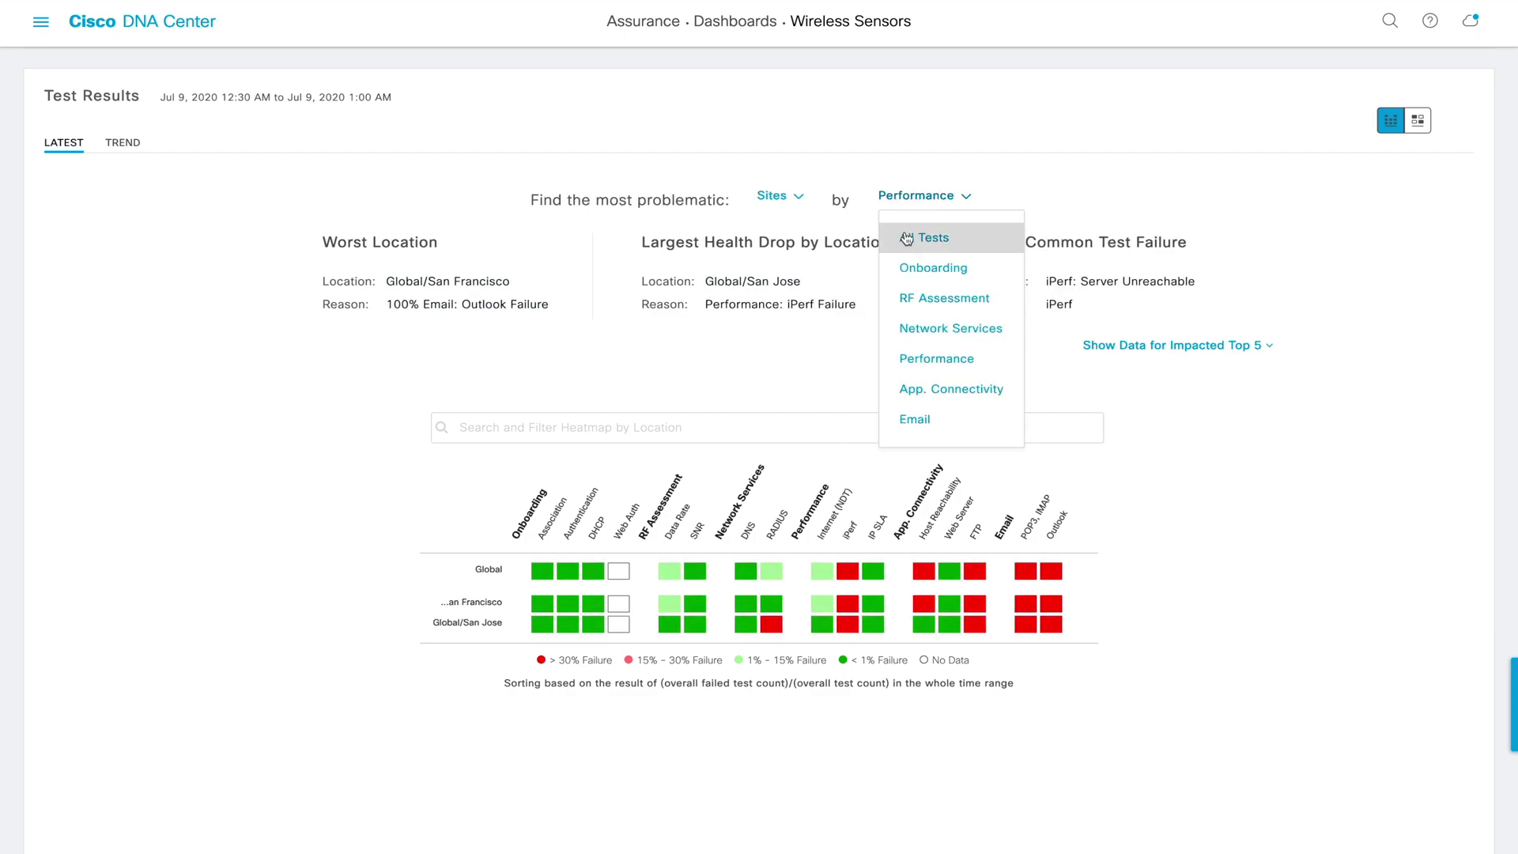
pyautogui.click(909, 389)
pyautogui.click(905, 198)
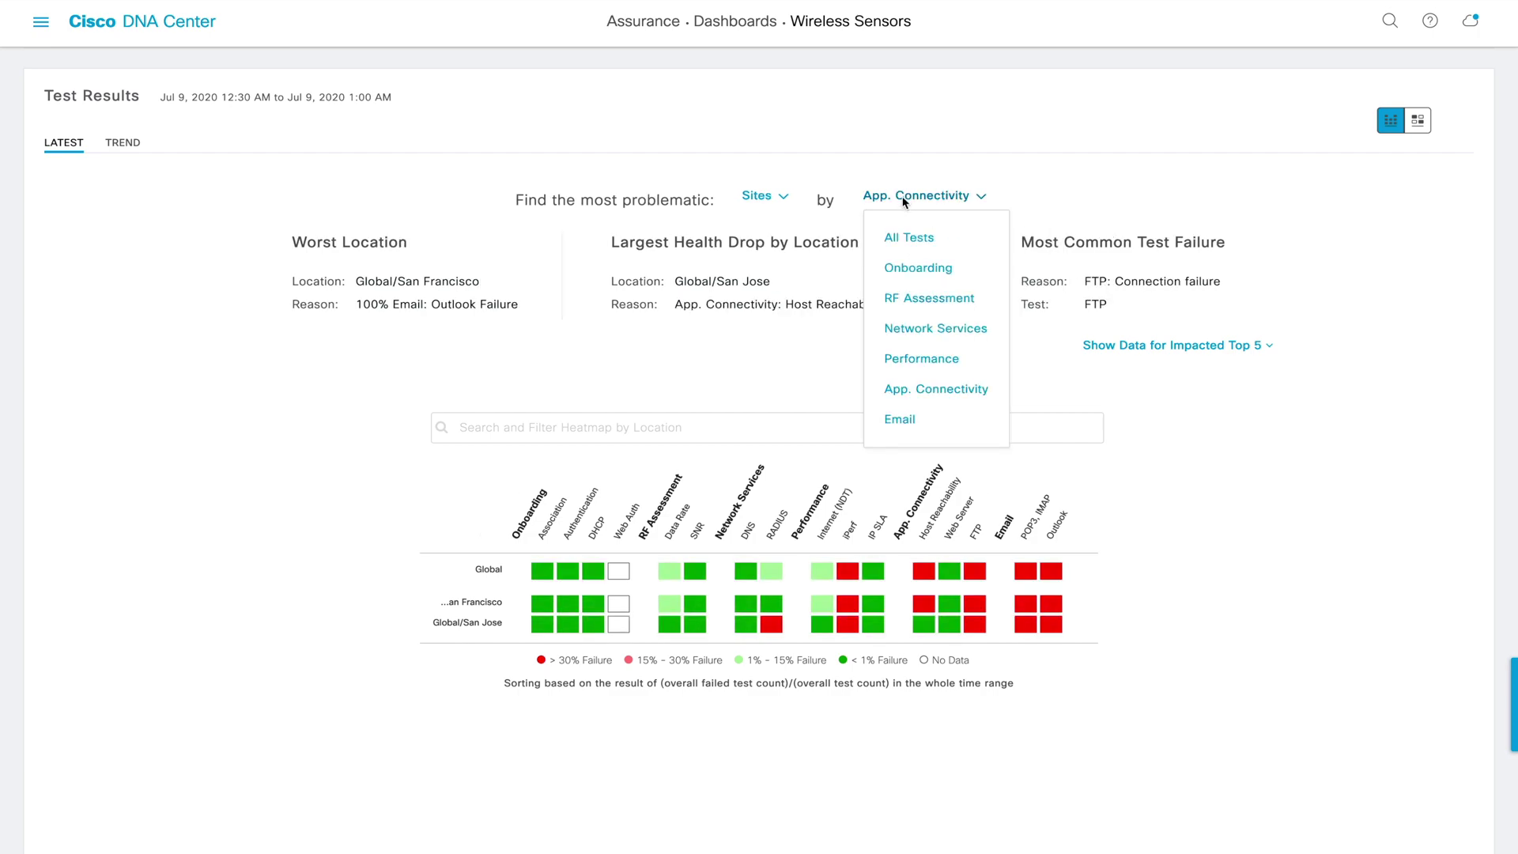
pyautogui.click(917, 413)
pyautogui.click(909, 197)
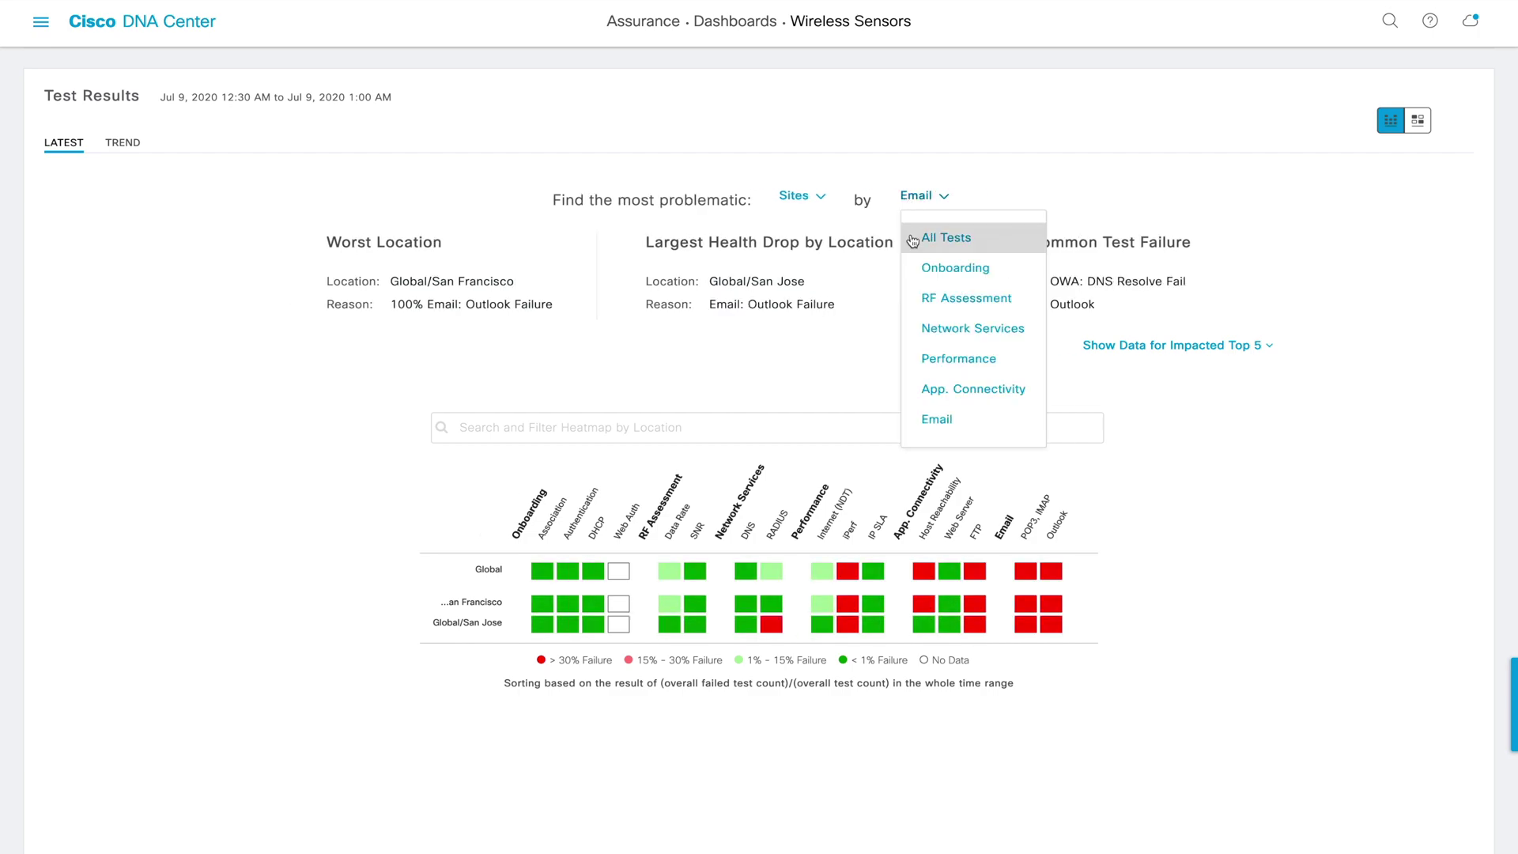
pyautogui.click(913, 239)
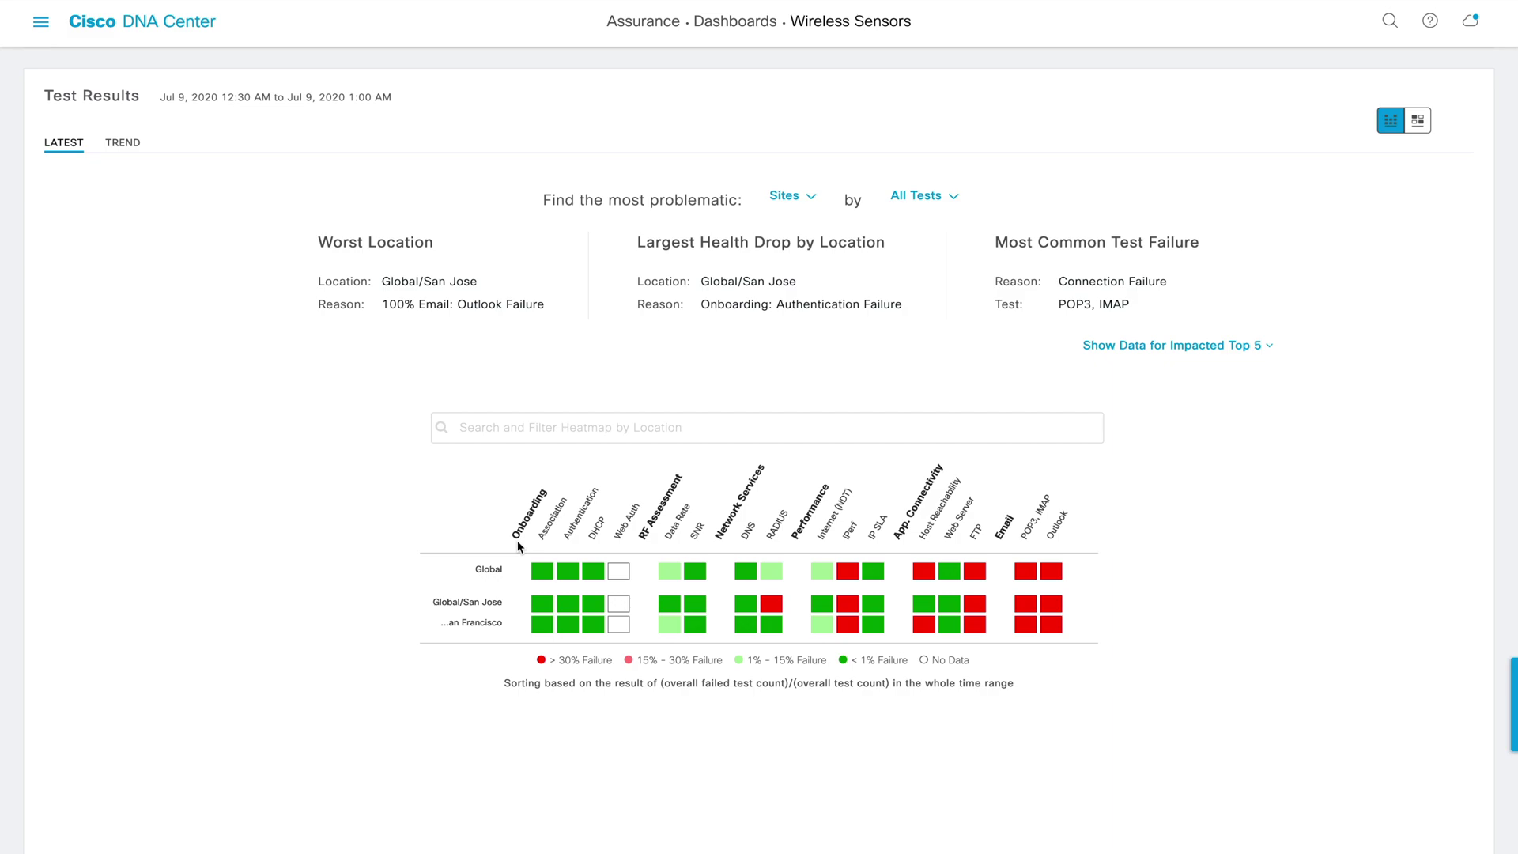
# Rank by Sensors and inspect the heatmap's sensor rows, with Sensor_SF-05 worst
pyautogui.click(769, 207)
pyautogui.click(787, 329)
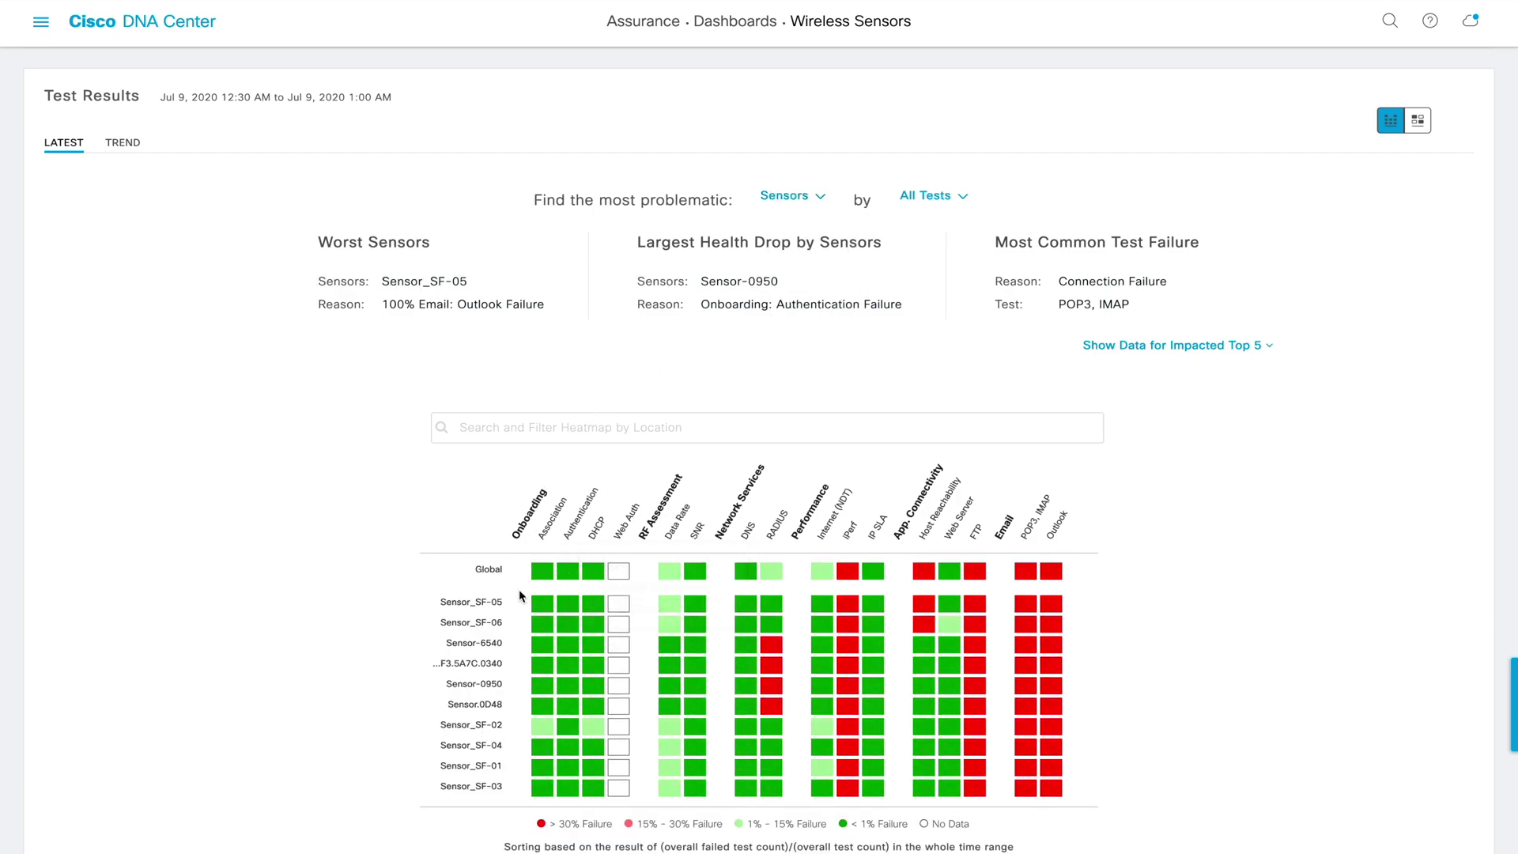
pyautogui.scroll(-1, 518, 590)
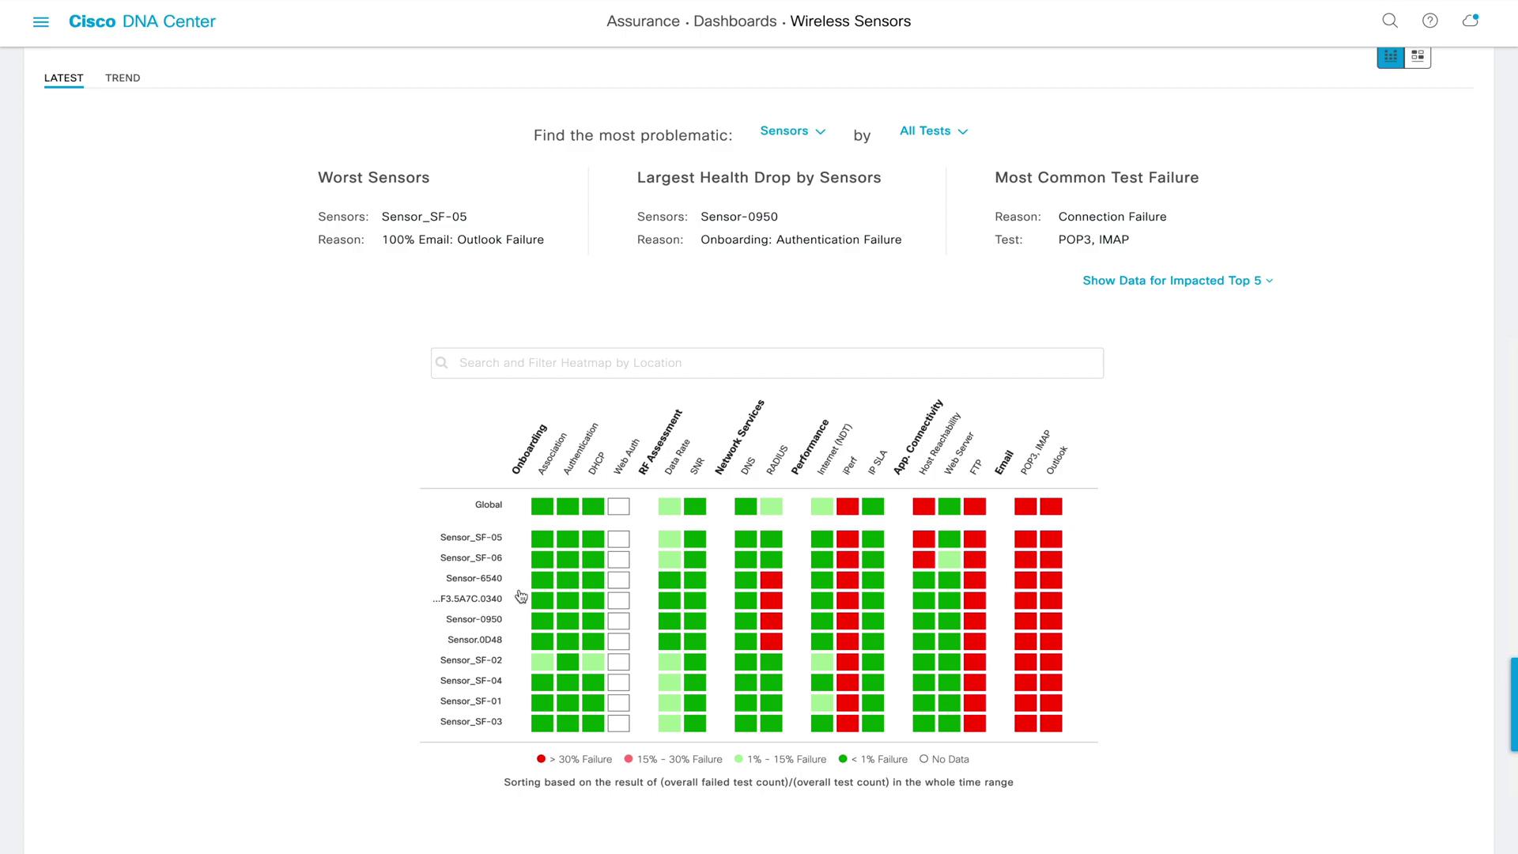
pyautogui.moveTo(1051, 508)
pyautogui.moveTo(1054, 538)
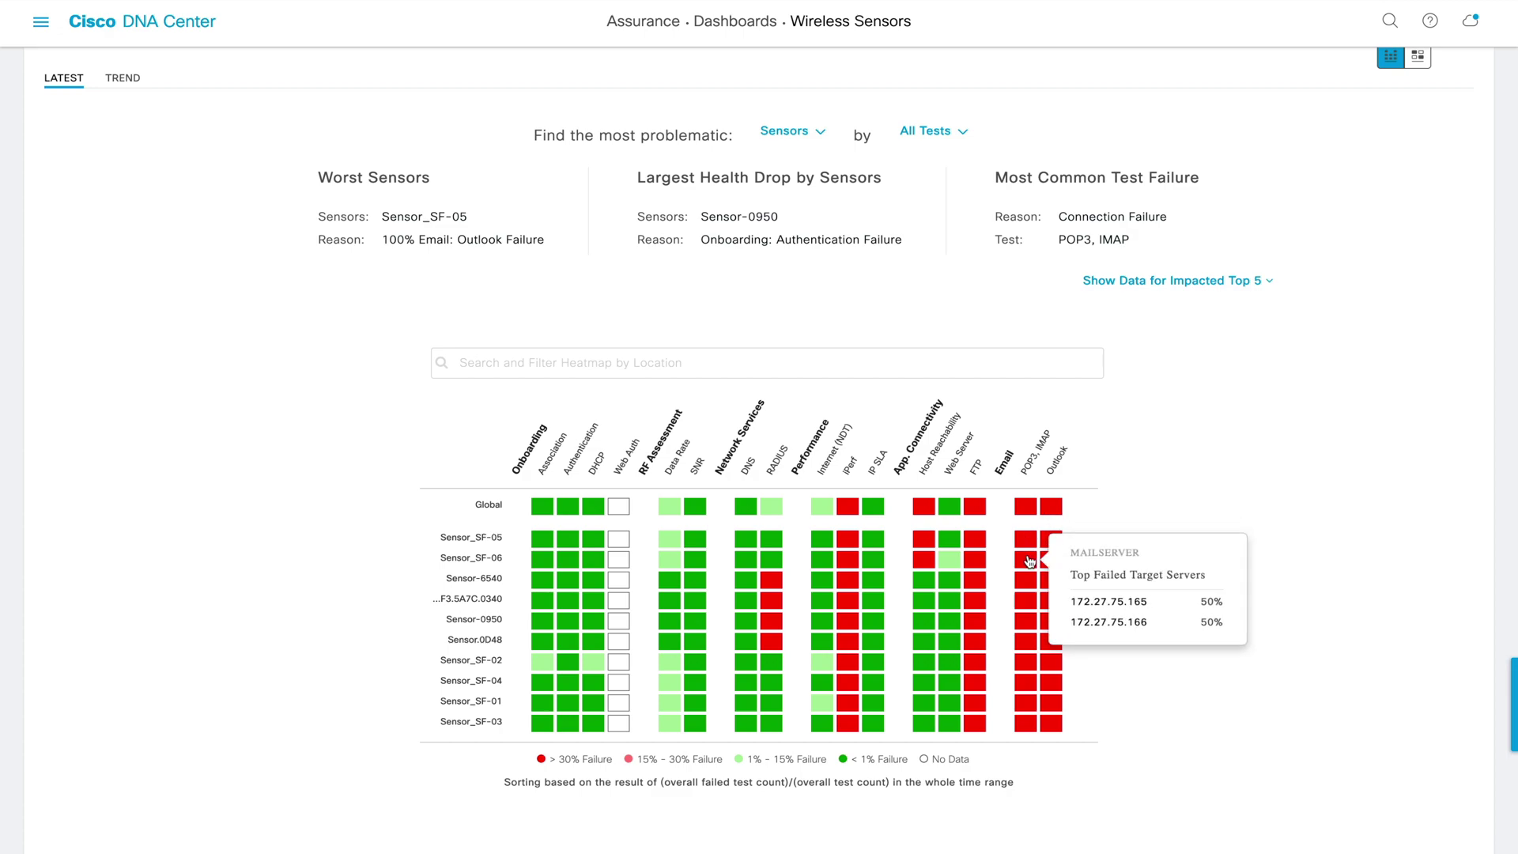
pyautogui.moveTo(978, 563)
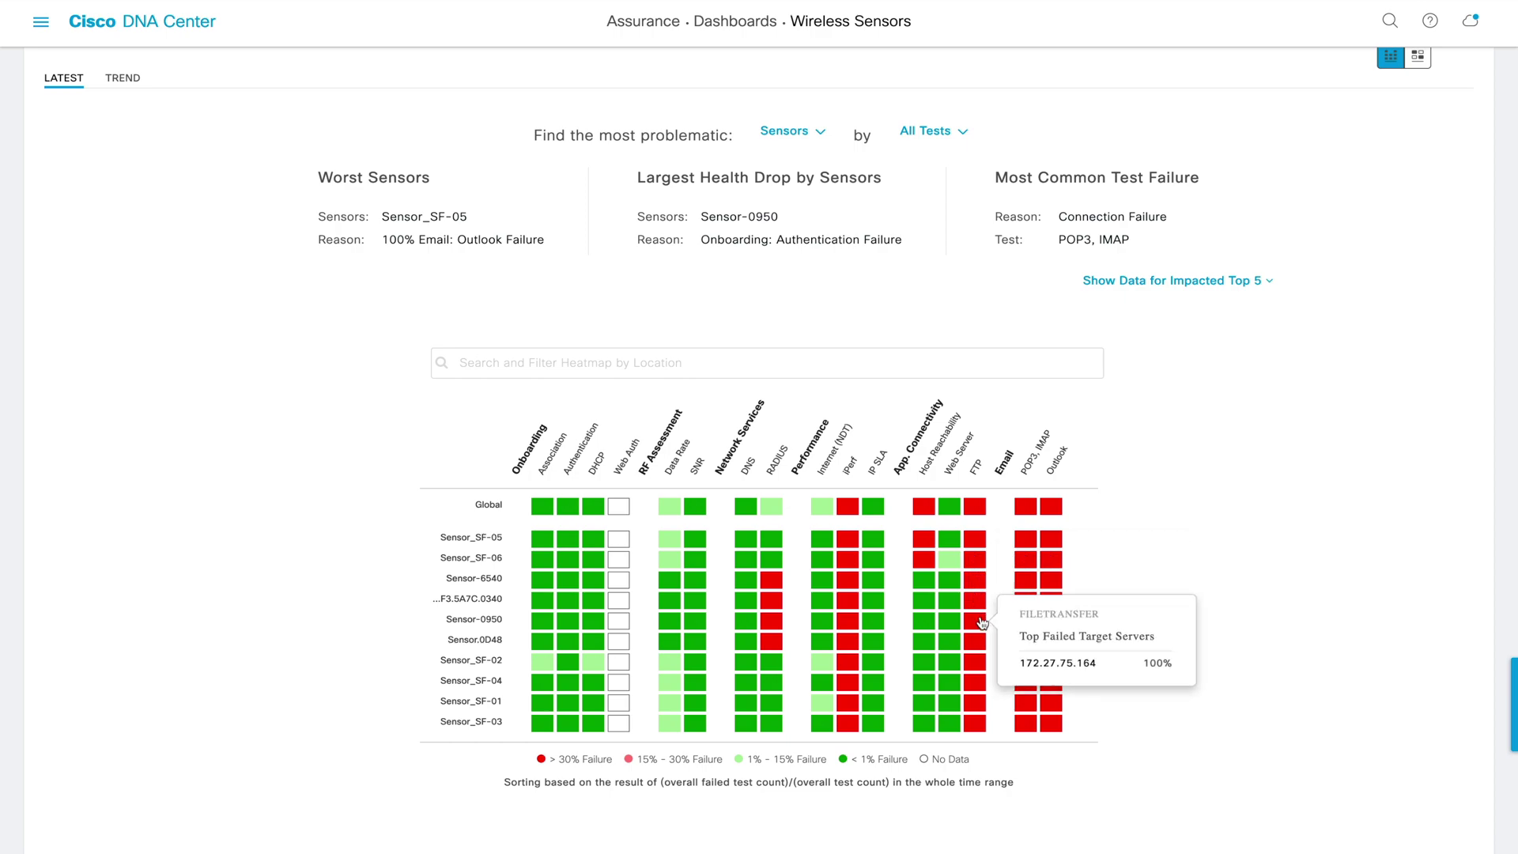
pyautogui.moveTo(1025, 595)
pyautogui.moveTo(1044, 620)
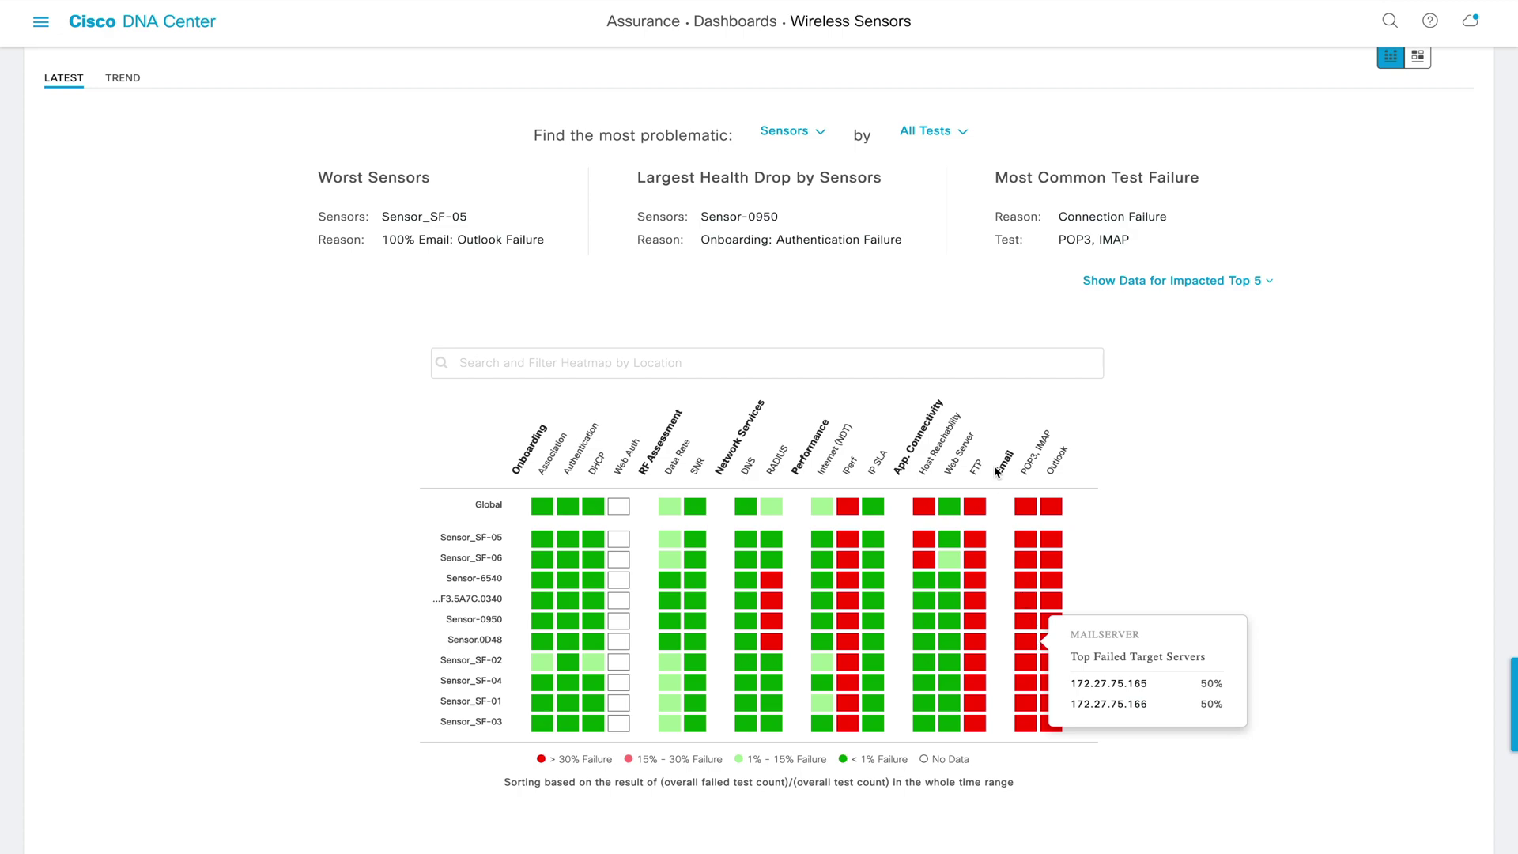
# Search the heatmap for 'Sensor_SF' to list Global plus the six Sensor_SF sensors
pyautogui.click(846, 364)
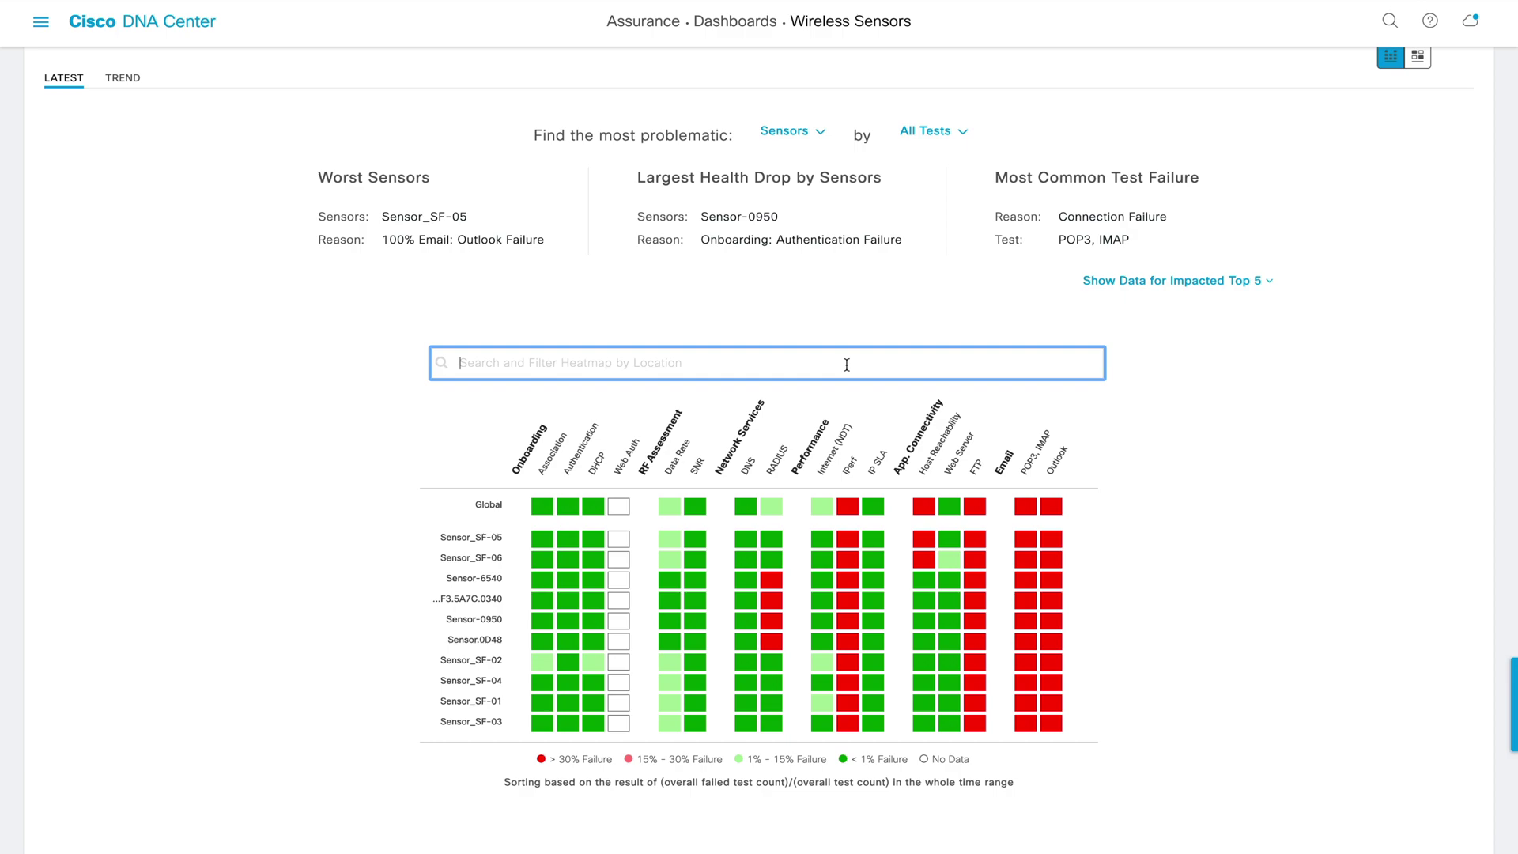
pyautogui.write('Sensor_SF')
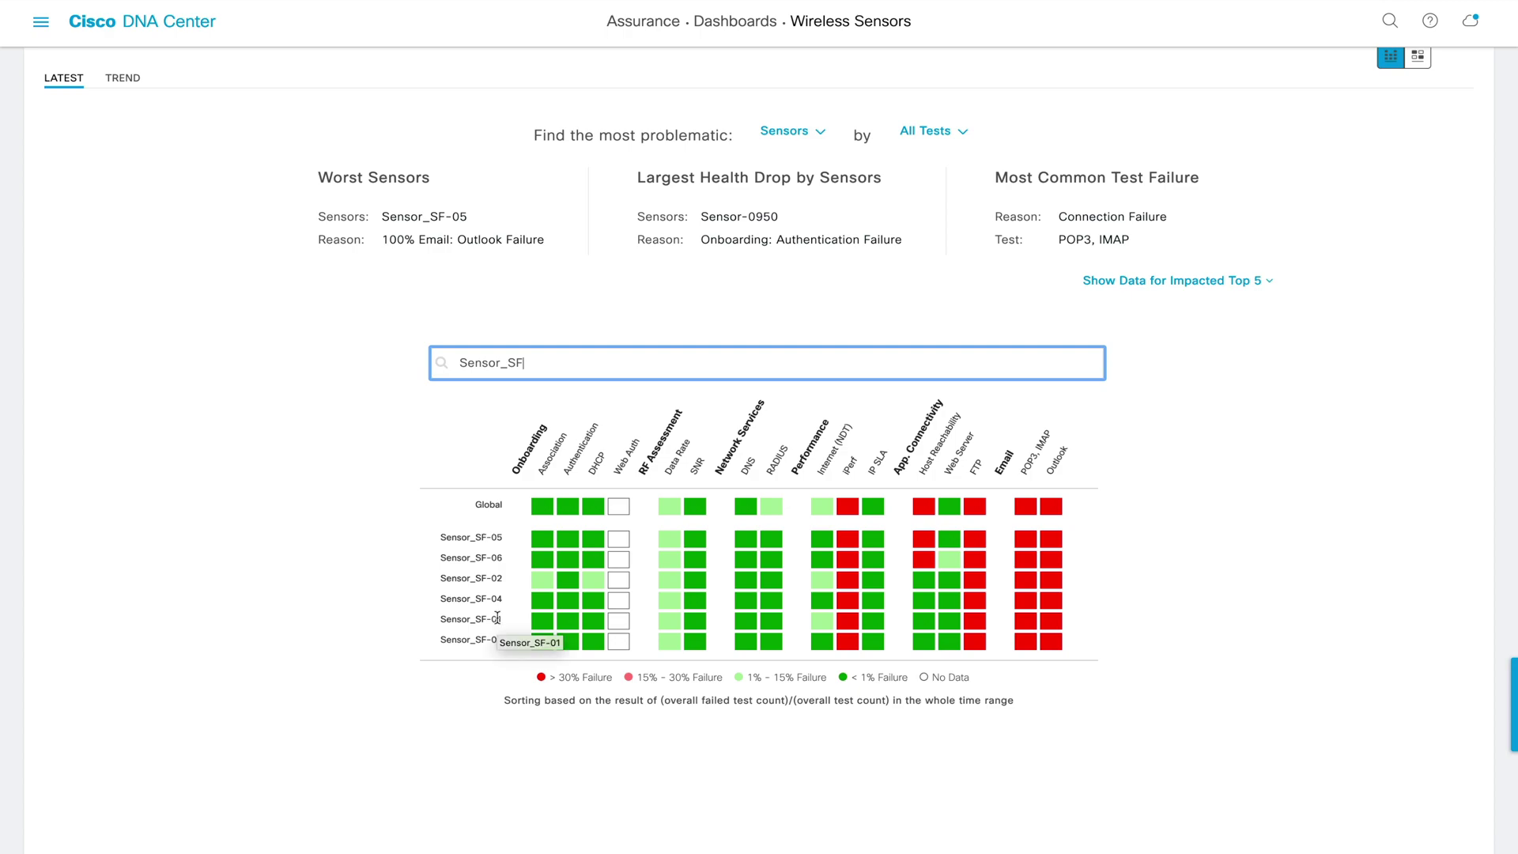
# Switch Test Results to the TREND view for the Jul 08–09 hourly trend
pyautogui.click(133, 86)
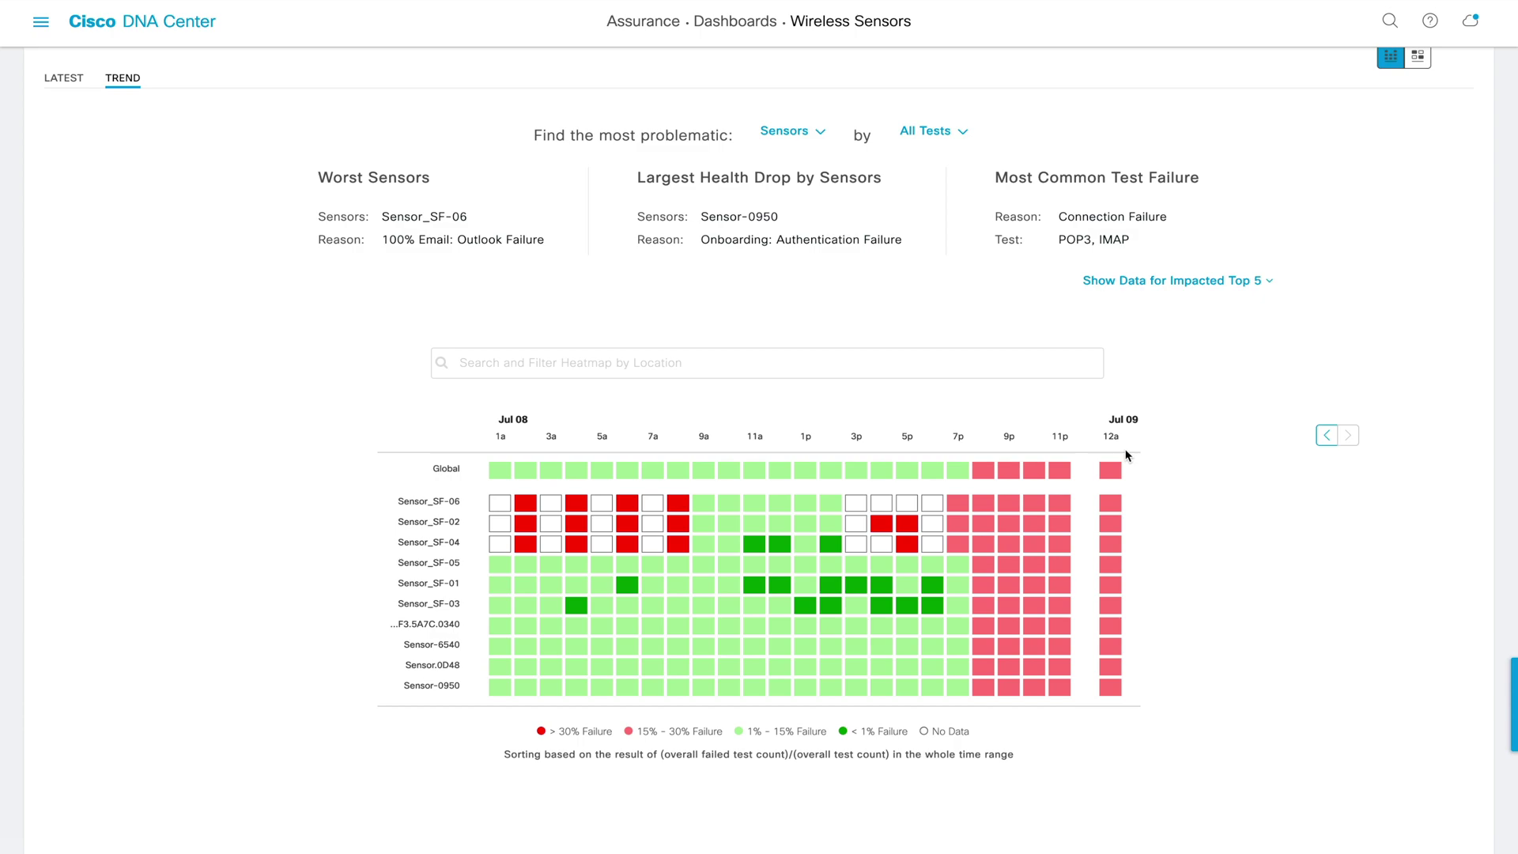
pyautogui.scroll(1, 1126, 456)
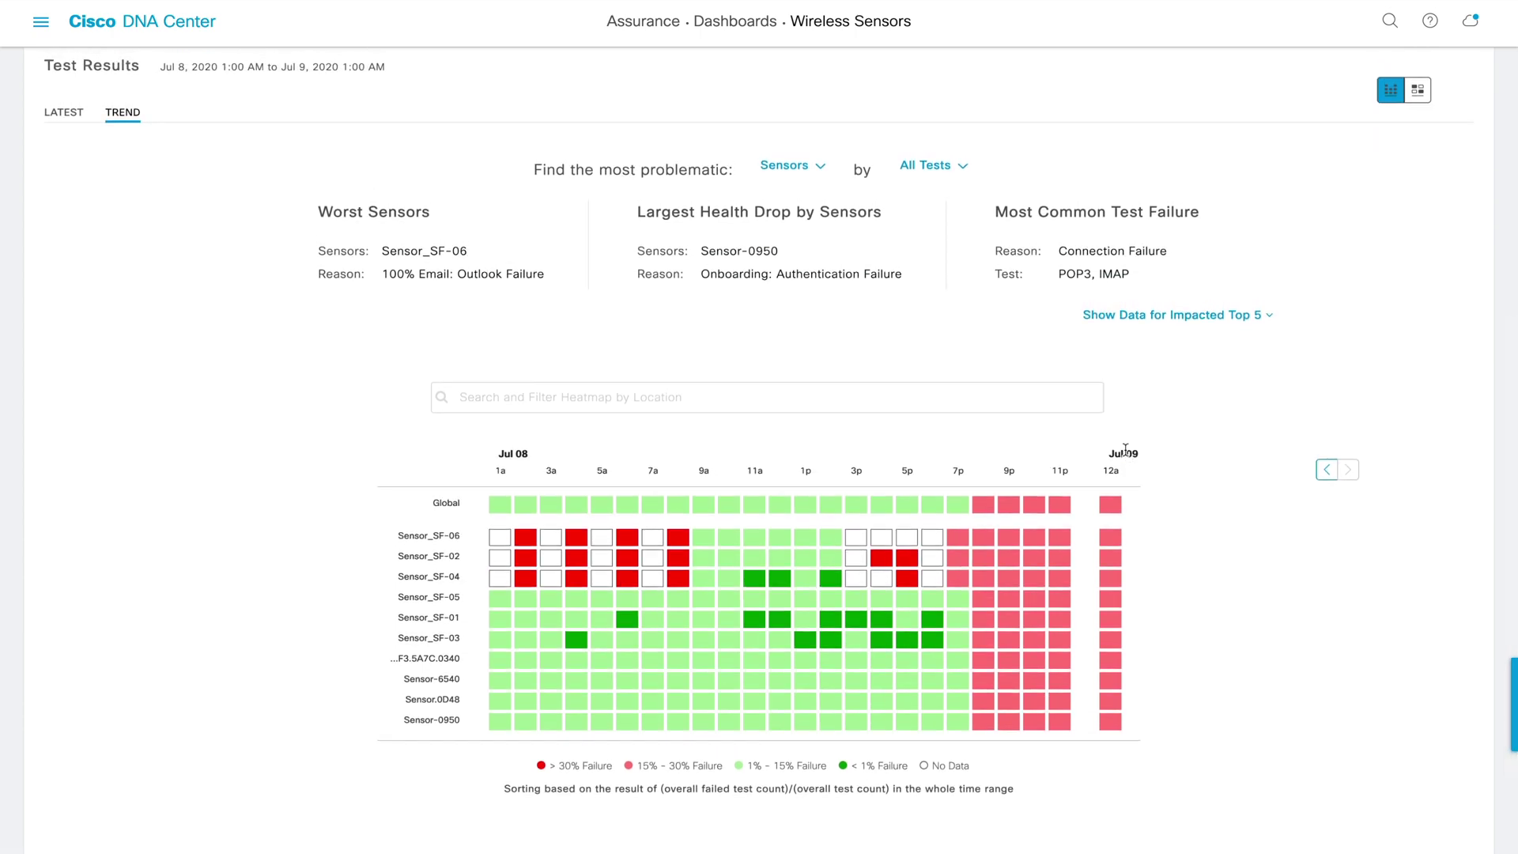
# Switch Test Results to per-sensor summary cards with failure rates, then return to the heatmap
pyautogui.click(1419, 101)
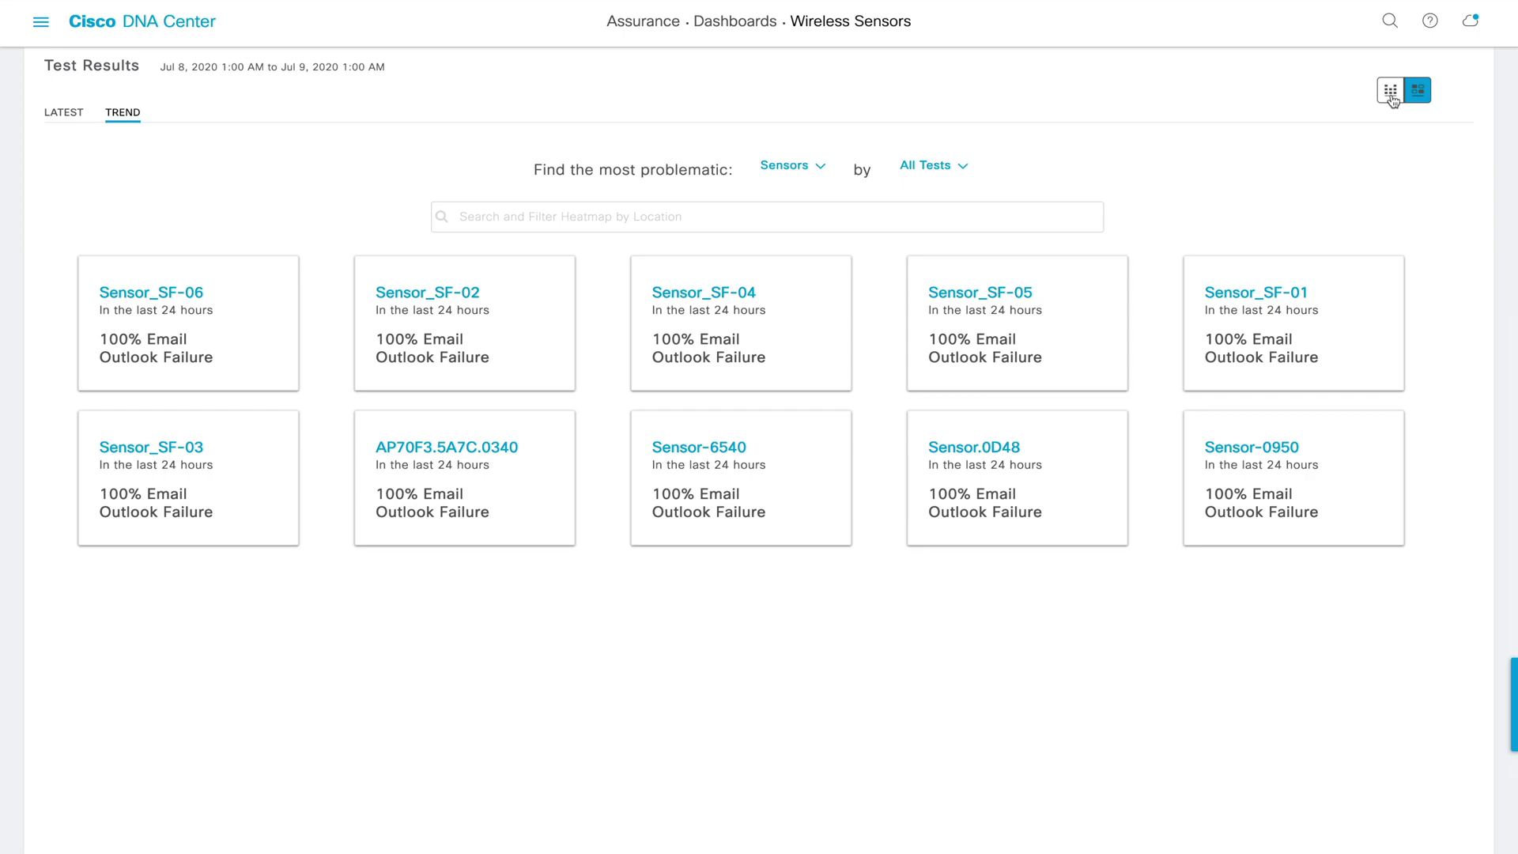
pyautogui.click(1391, 93)
# From the latest Global FTP results, list the 132 FTP: Connection failure tests
pyautogui.click(63, 113)
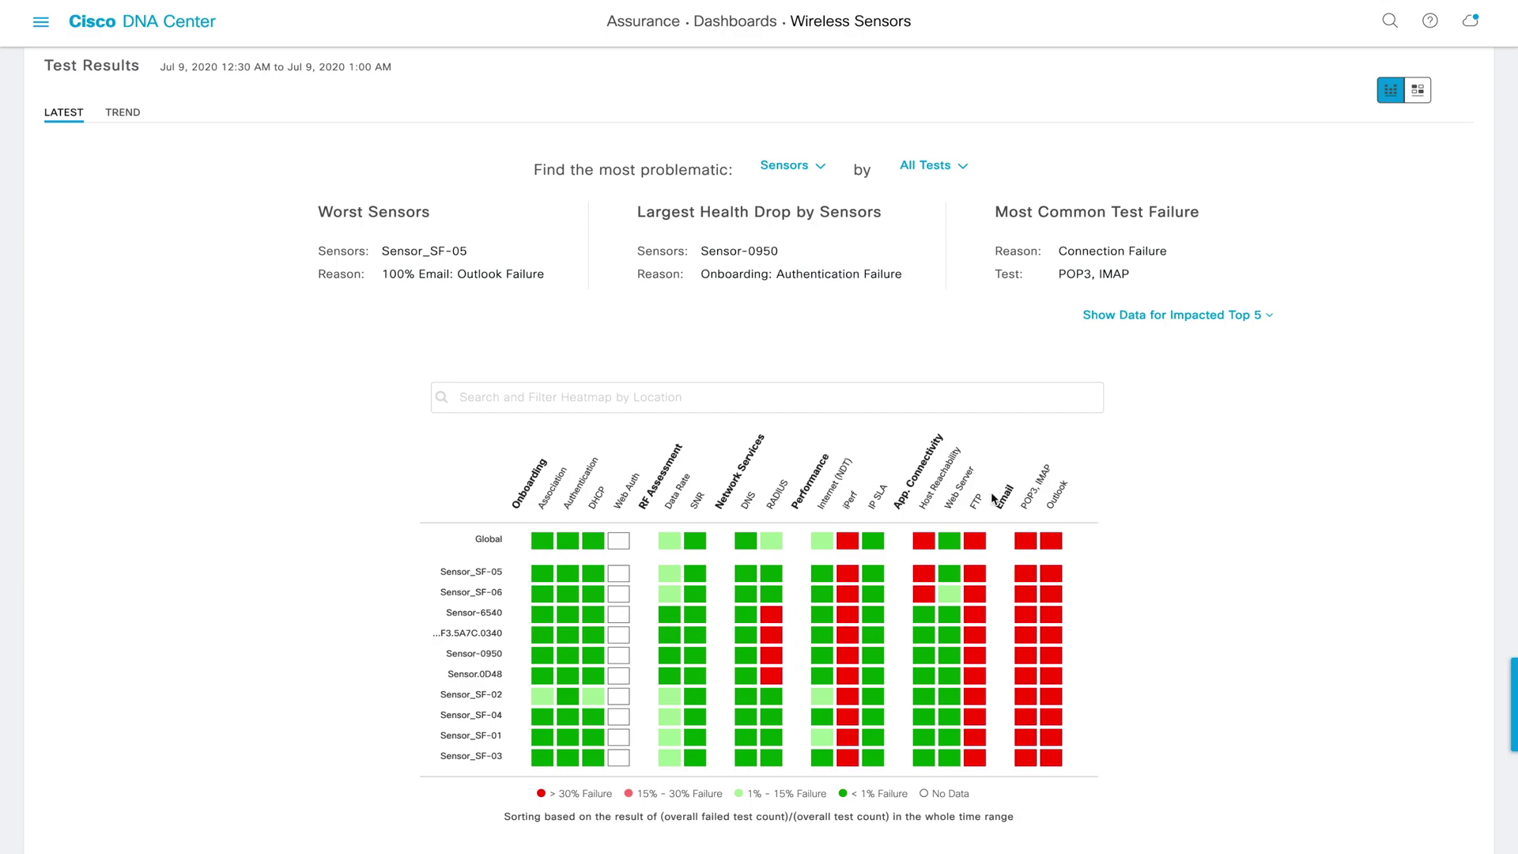
pyautogui.click(979, 544)
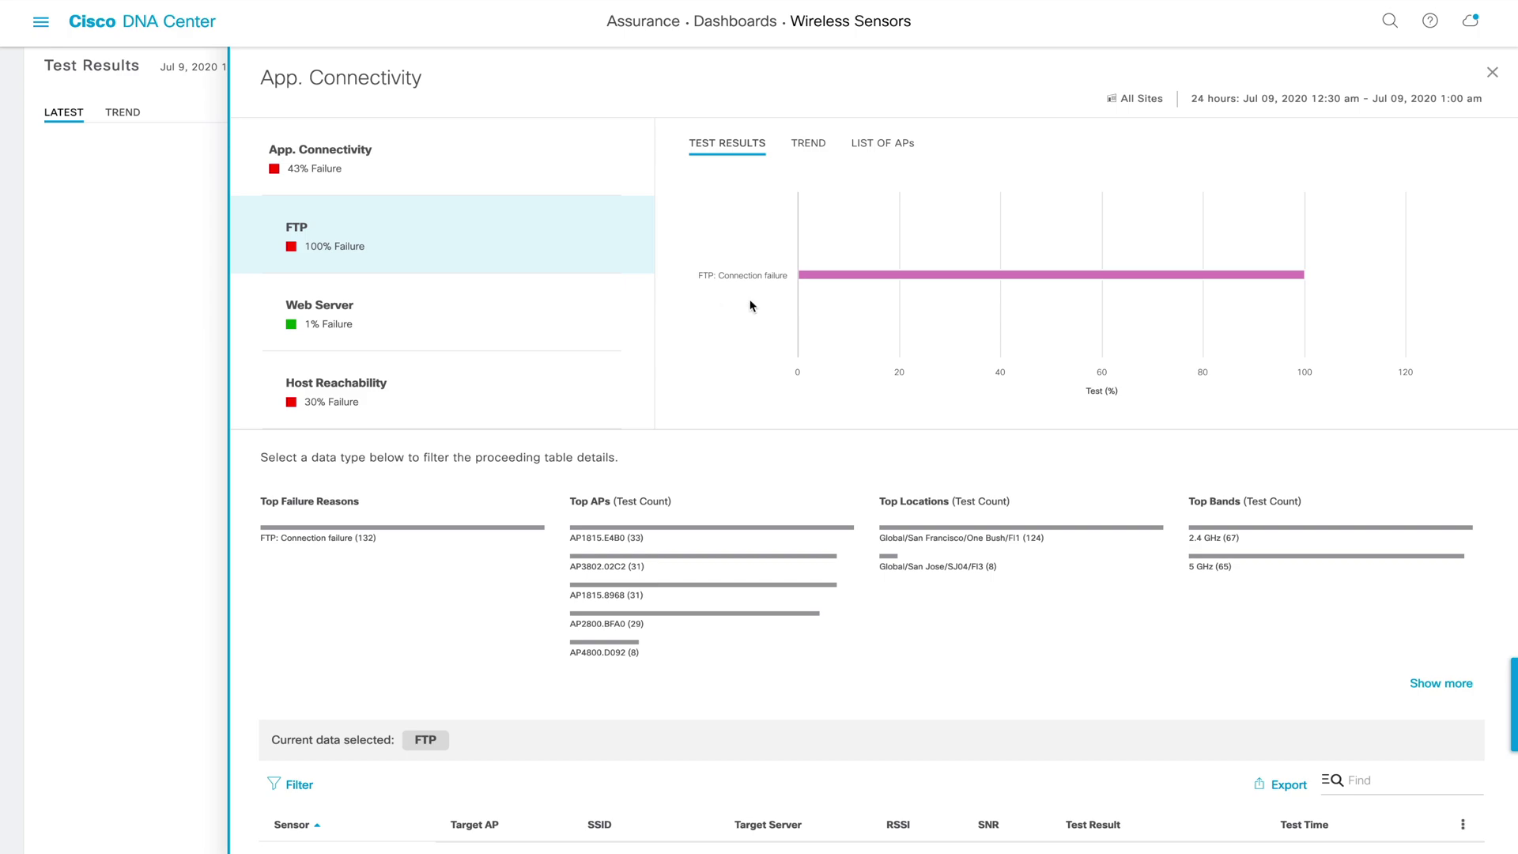
pyautogui.click(830, 280)
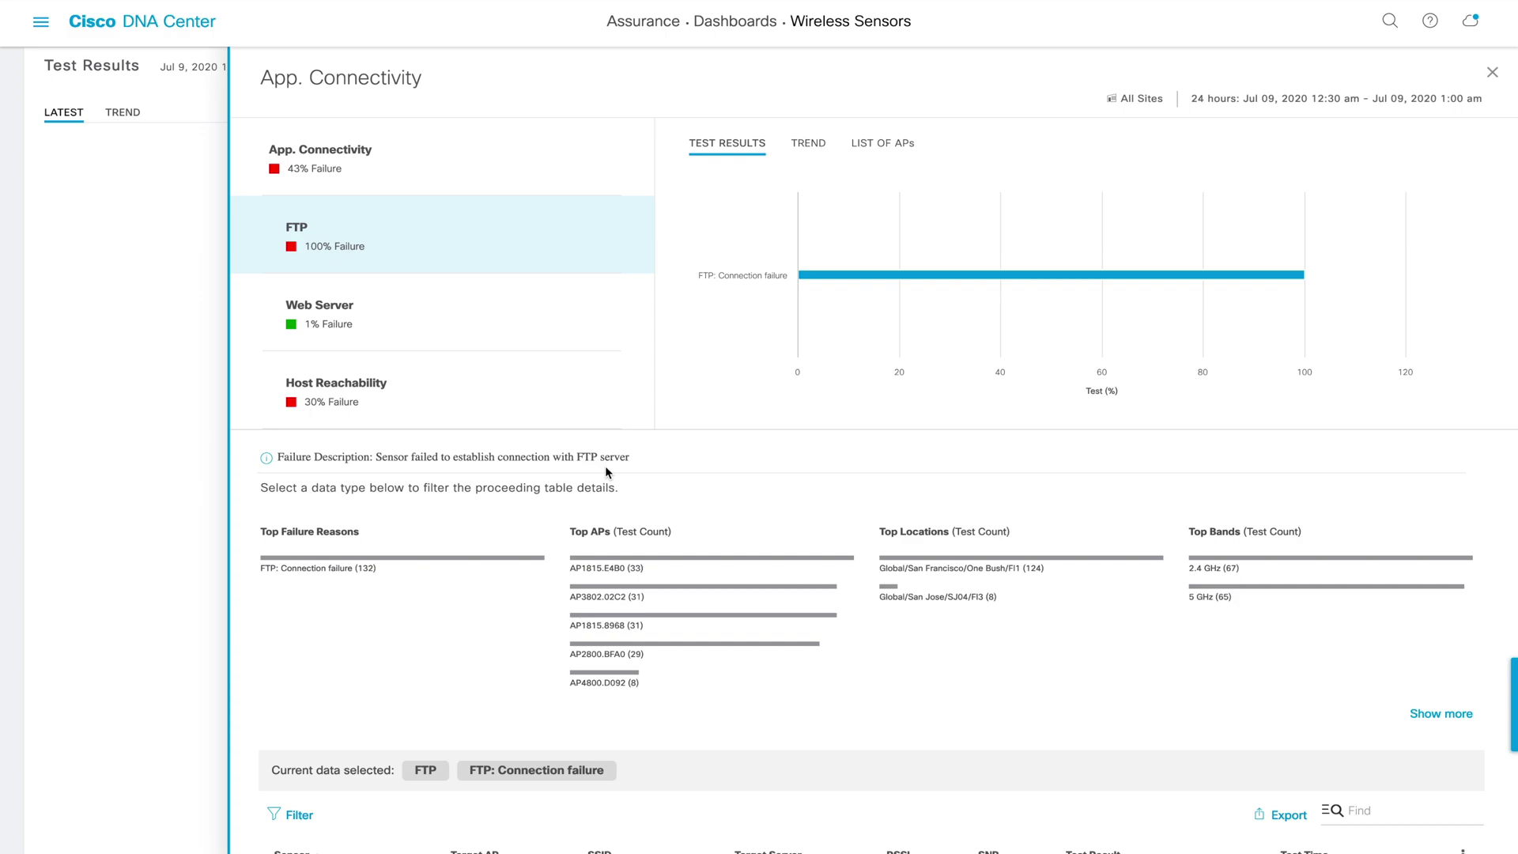
pyautogui.scroll(-5, 606, 467)
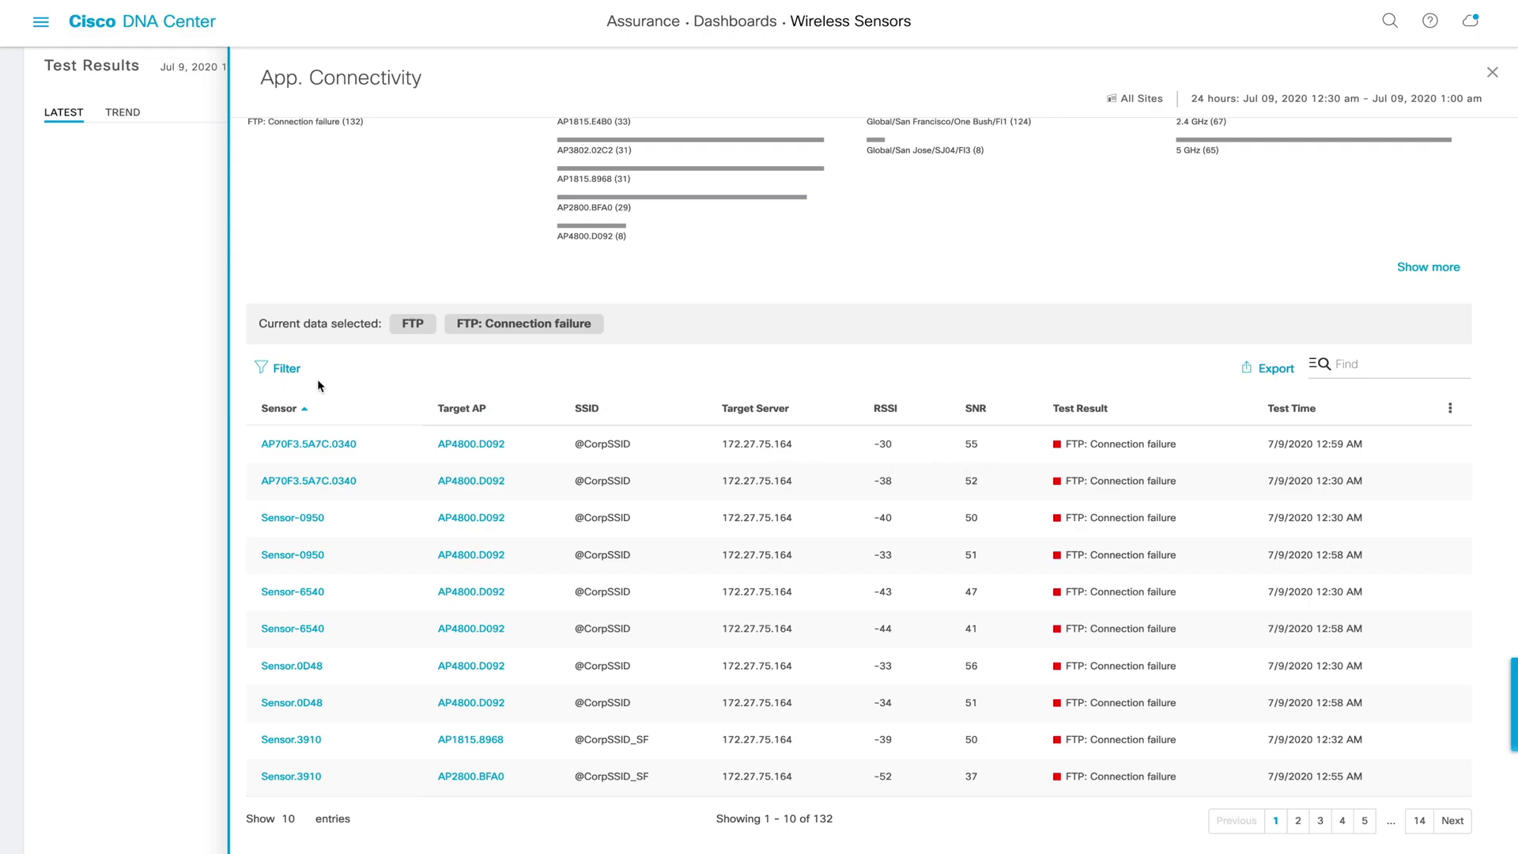
# Swap the FTP details for Global POP3/IMAP email tests filtered to its 265 connection failures
pyautogui.click(202, 380)
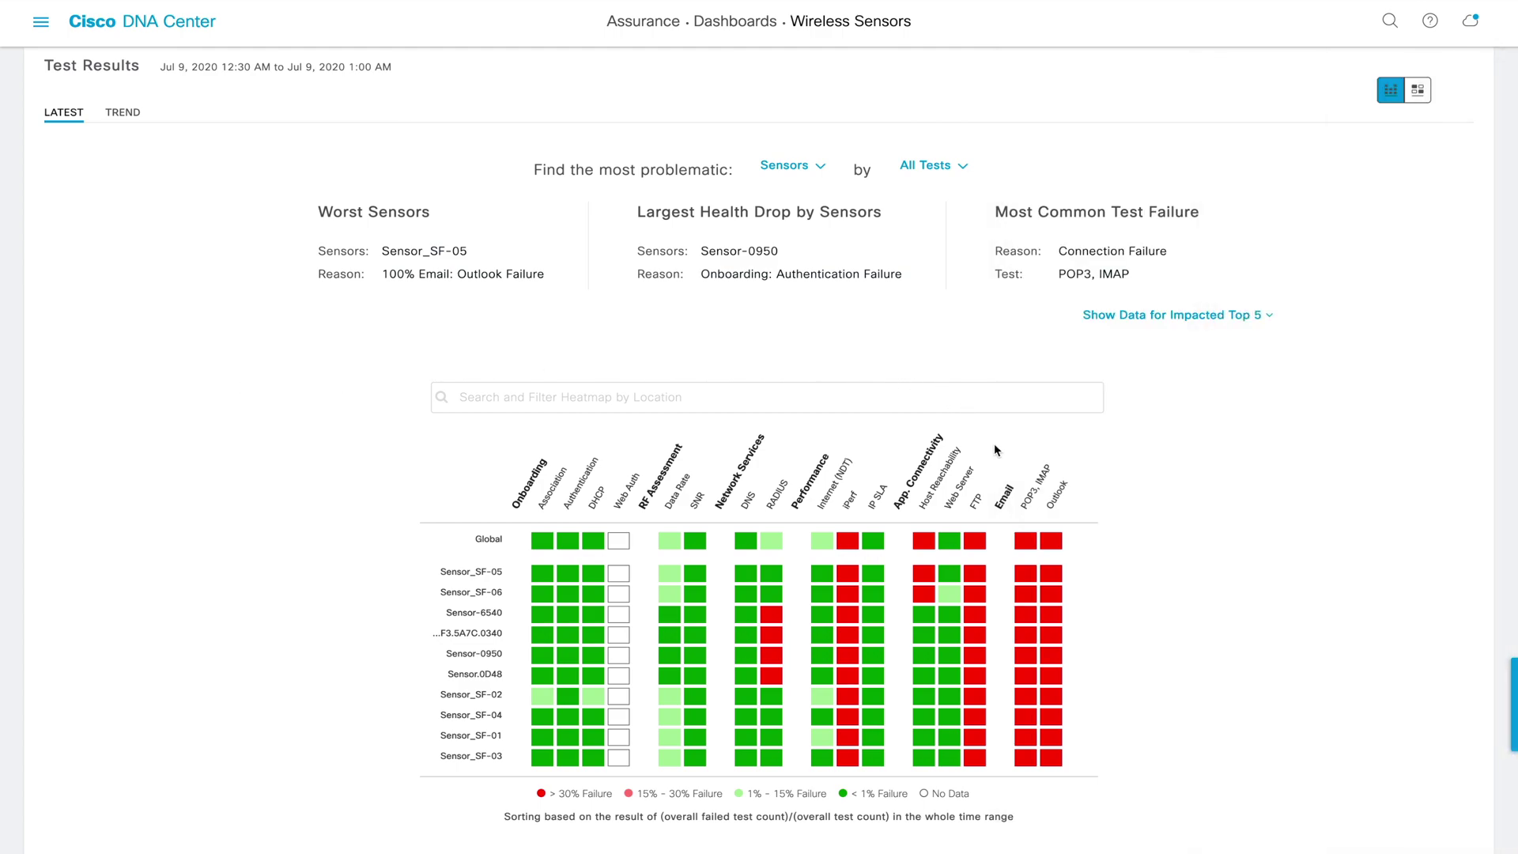
pyautogui.click(1026, 540)
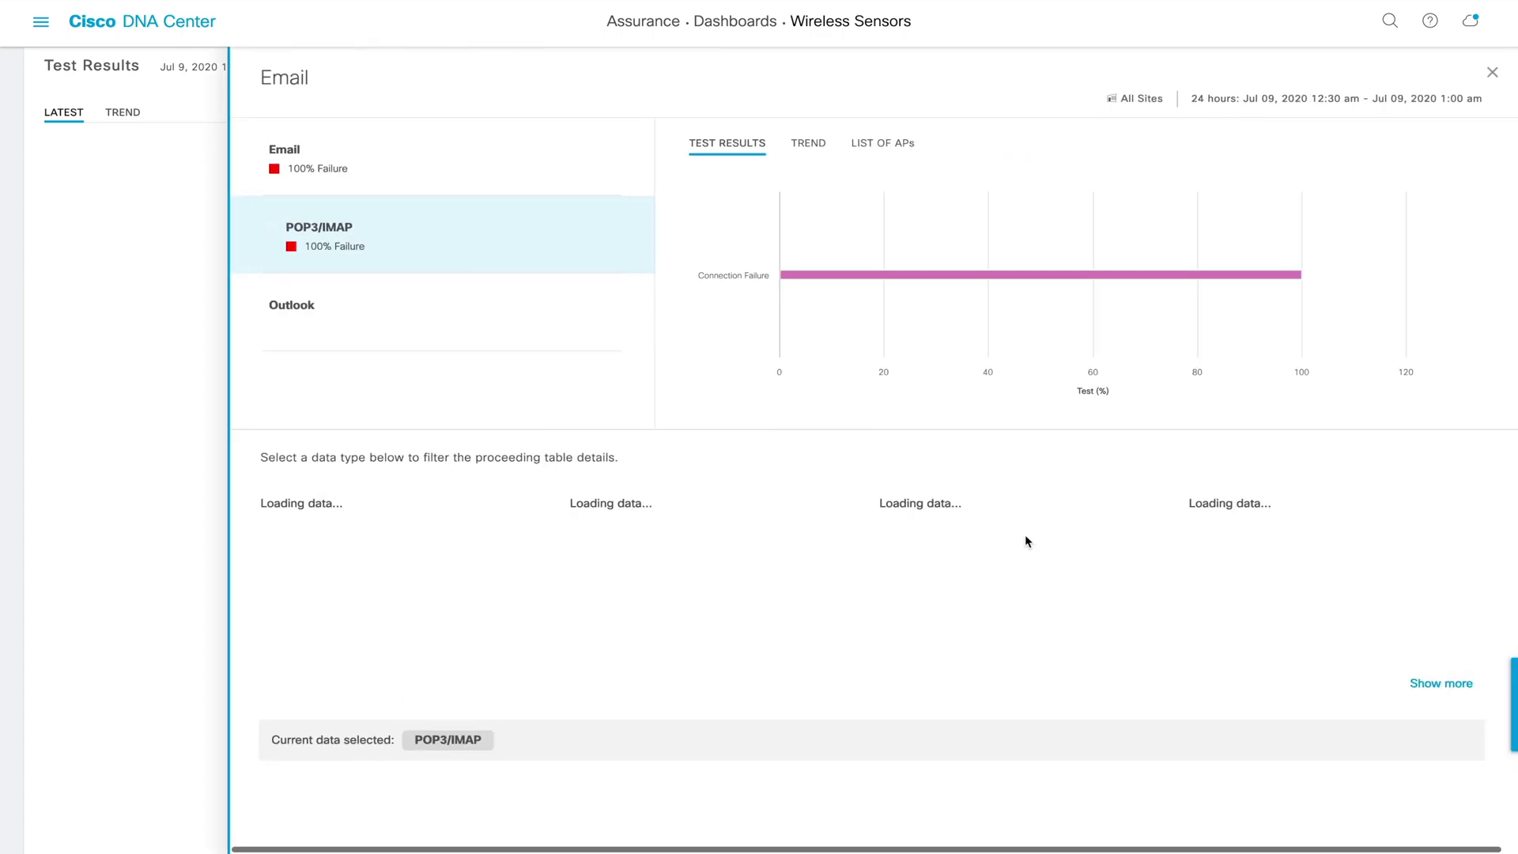
pyautogui.click(899, 277)
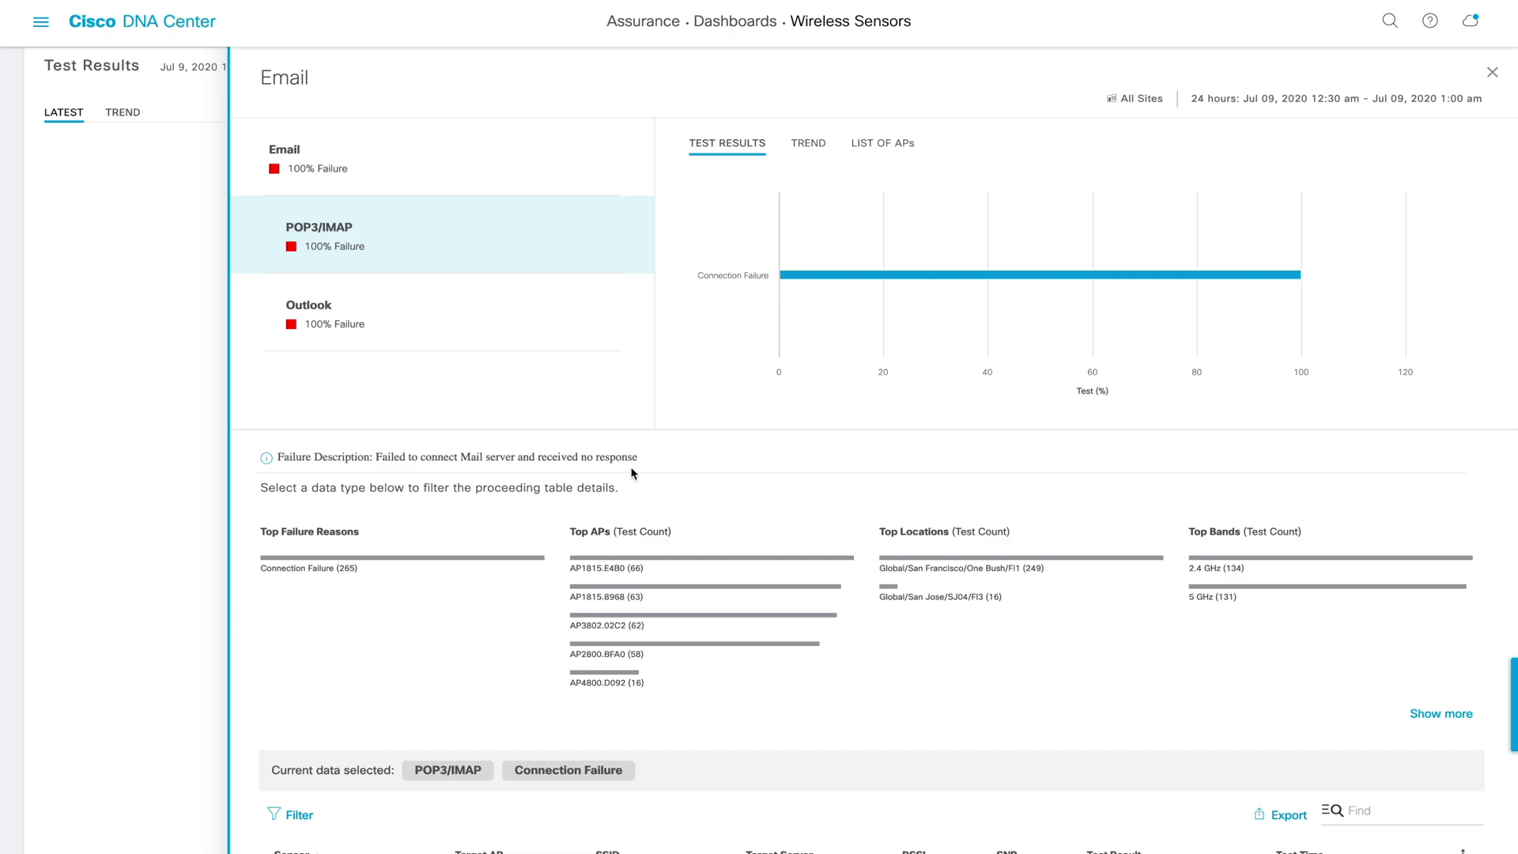
pyautogui.scroll(-5, 800, 462)
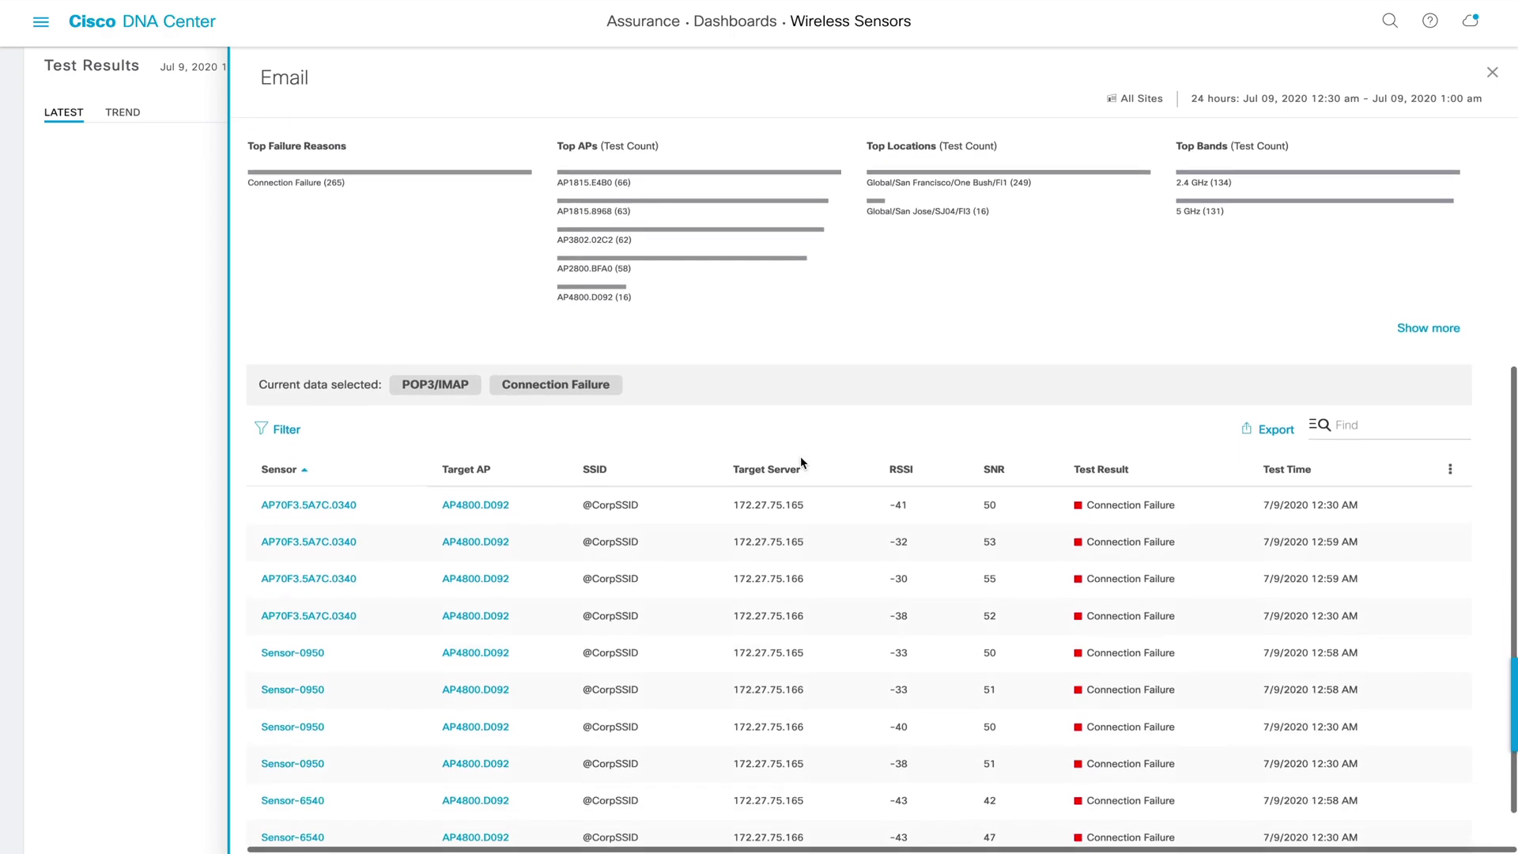
pyautogui.scroll(-1, 800, 458)
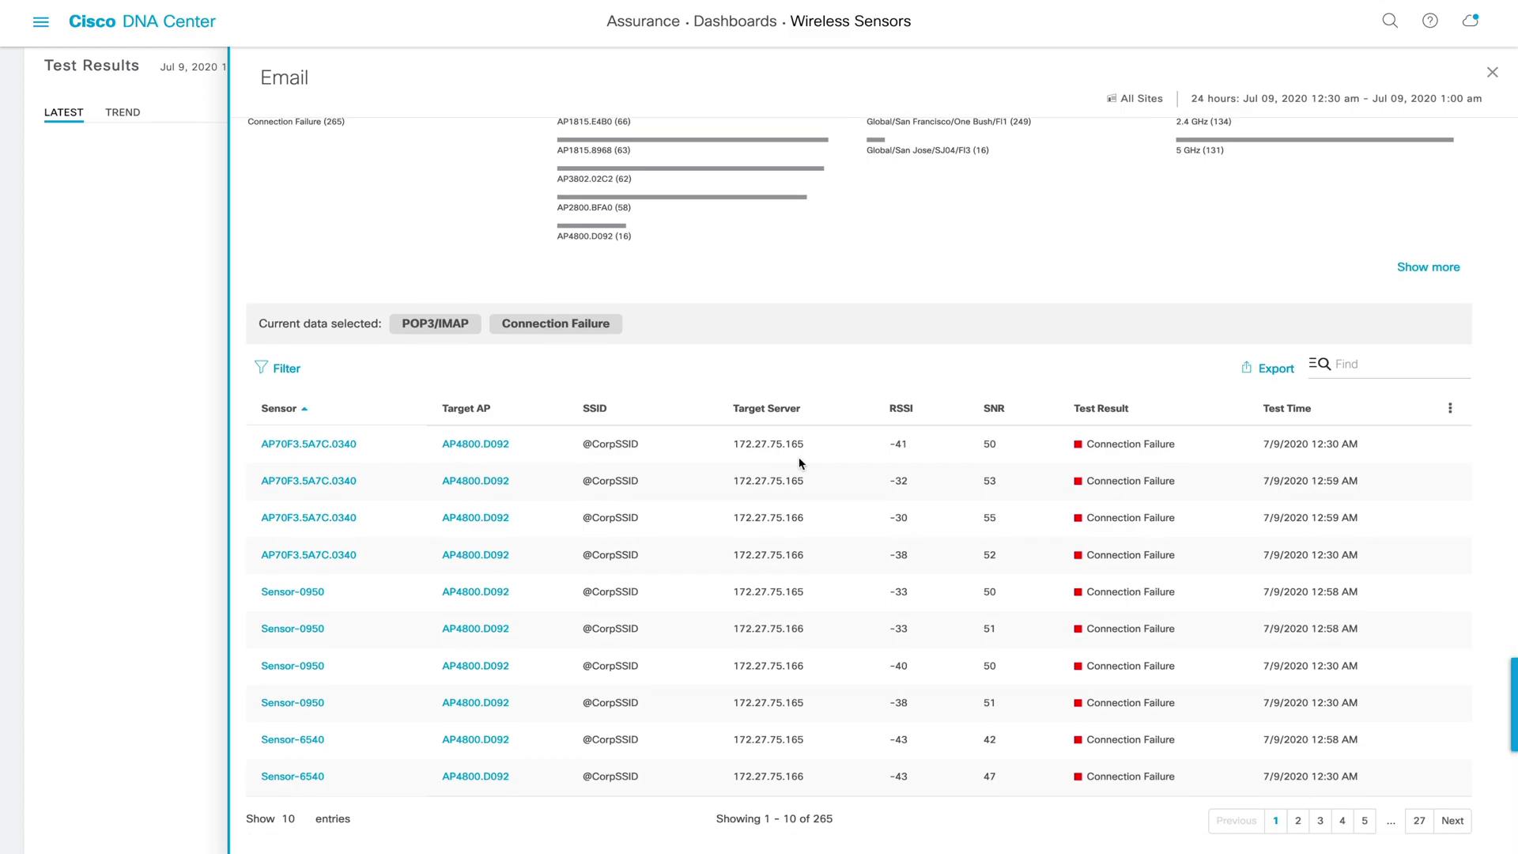
pyautogui.scroll(2, 800, 461)
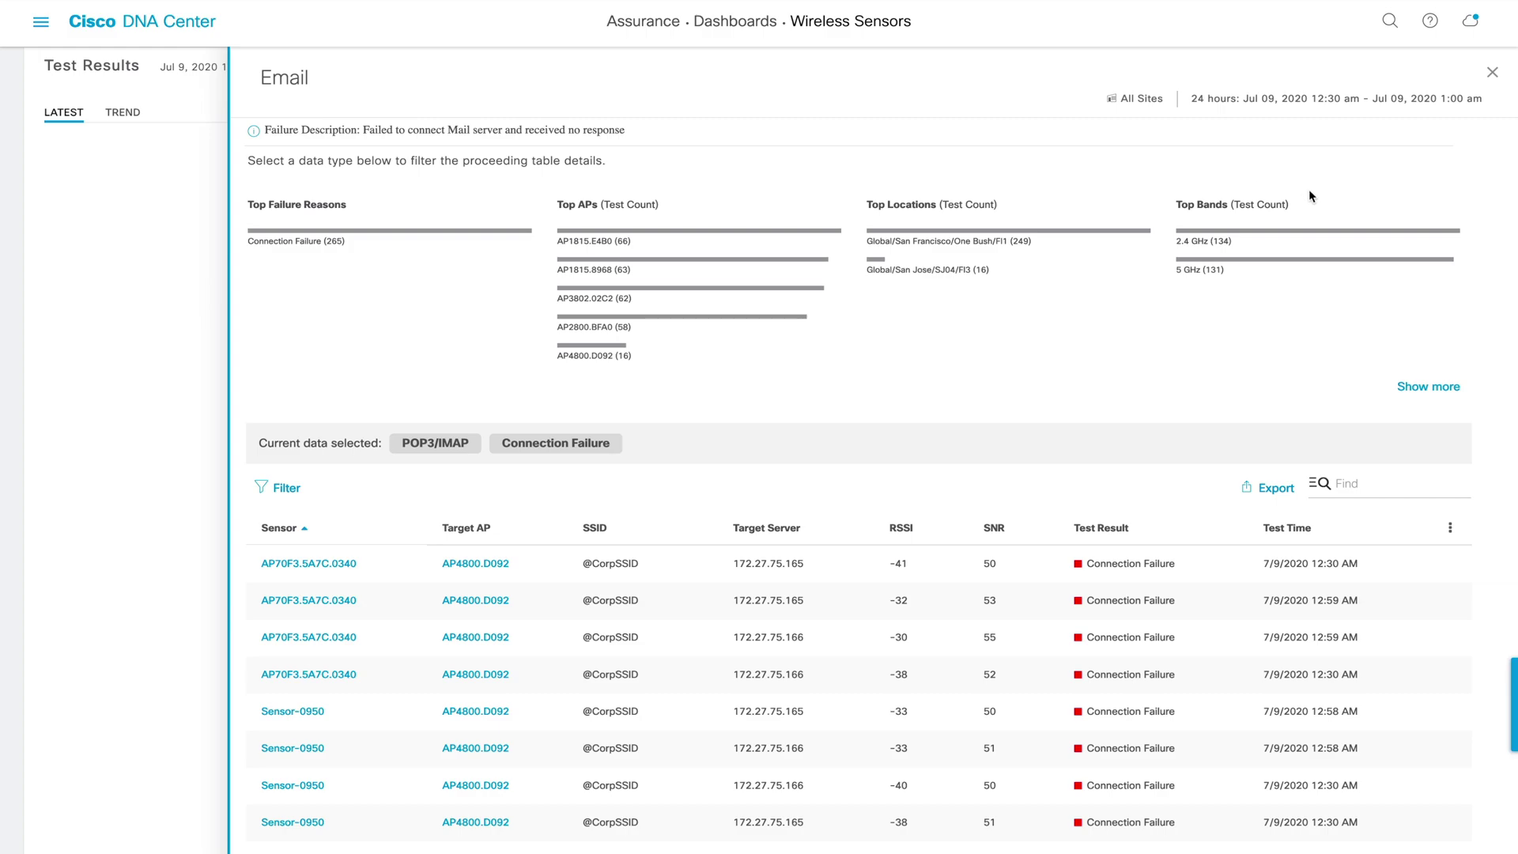
# Narrow the POP3/IMAP connection failures to the 2.4 GHz band and scroll to the results table
pyautogui.click(1303, 232)
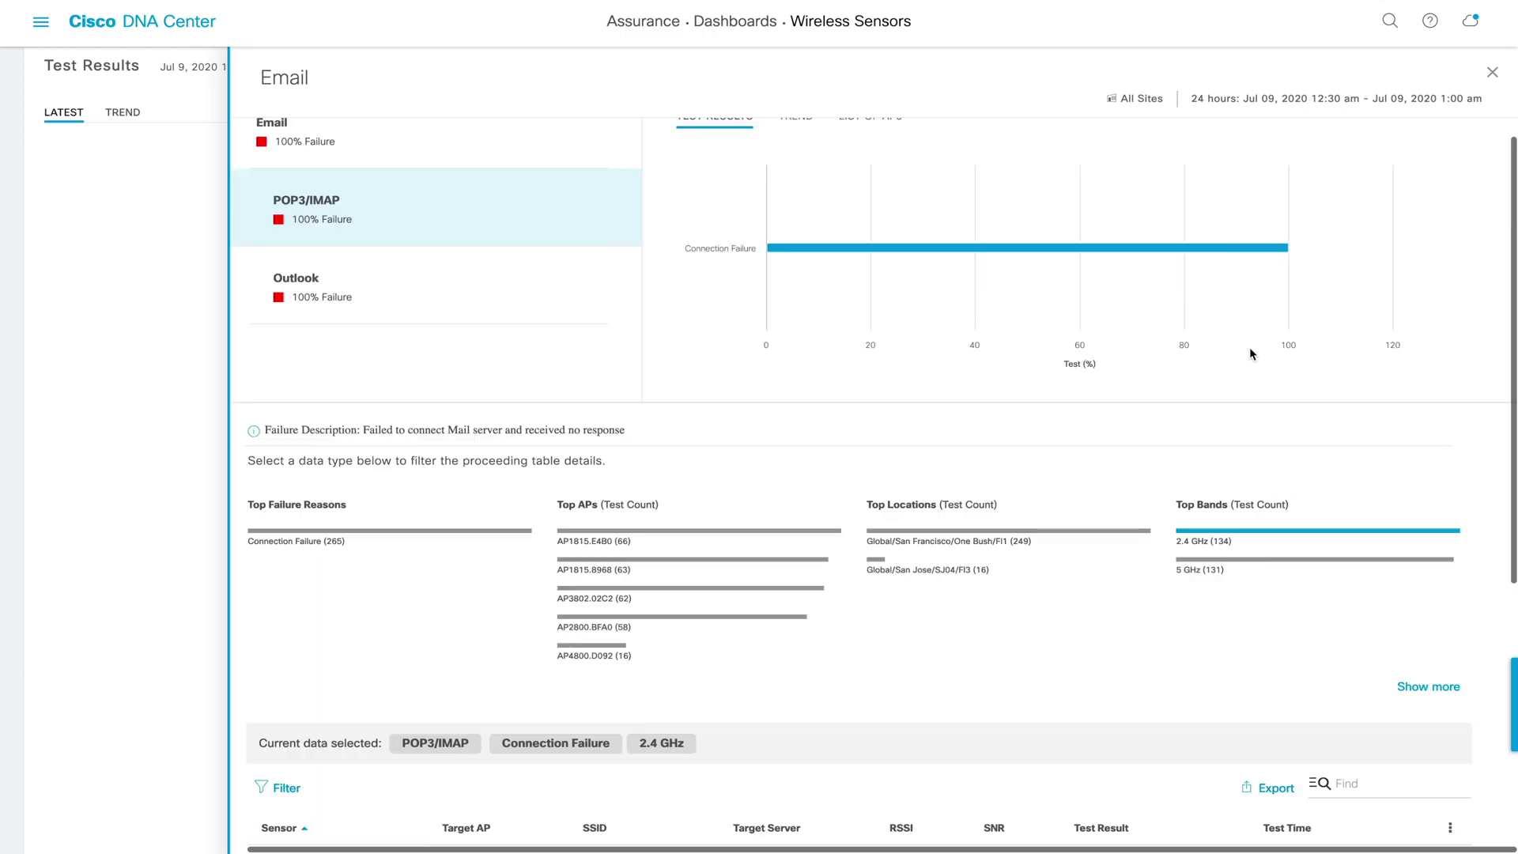
pyautogui.scroll(-5, 1251, 353)
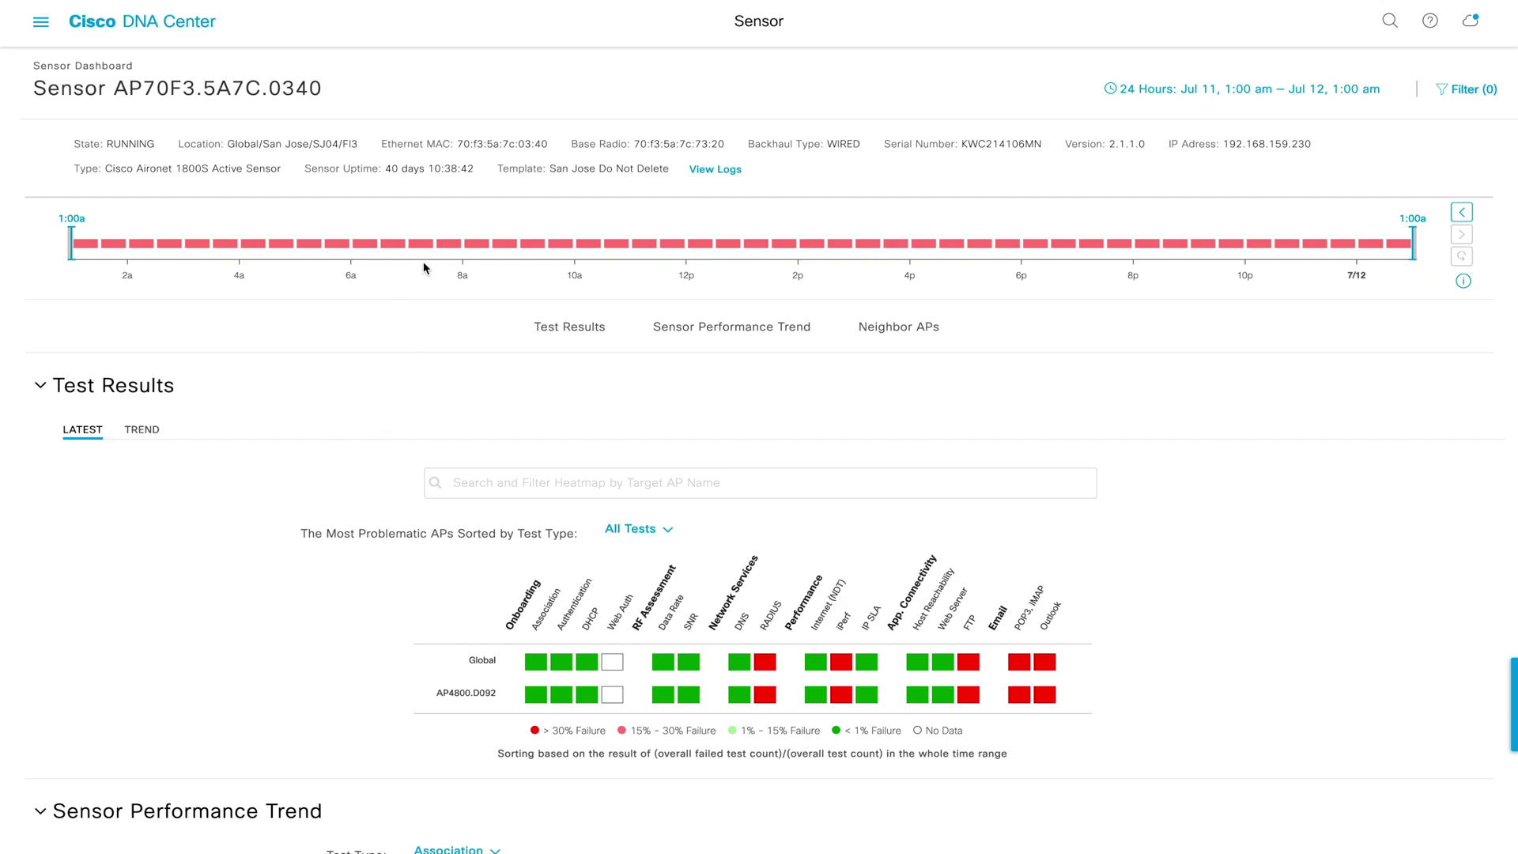
# Scroll Sensor 360 to the Association duration trend and the five 2.4 GHz neighbor APs
pyautogui.moveTo(420, 245)
pyautogui.scroll(-7, 503, 702)
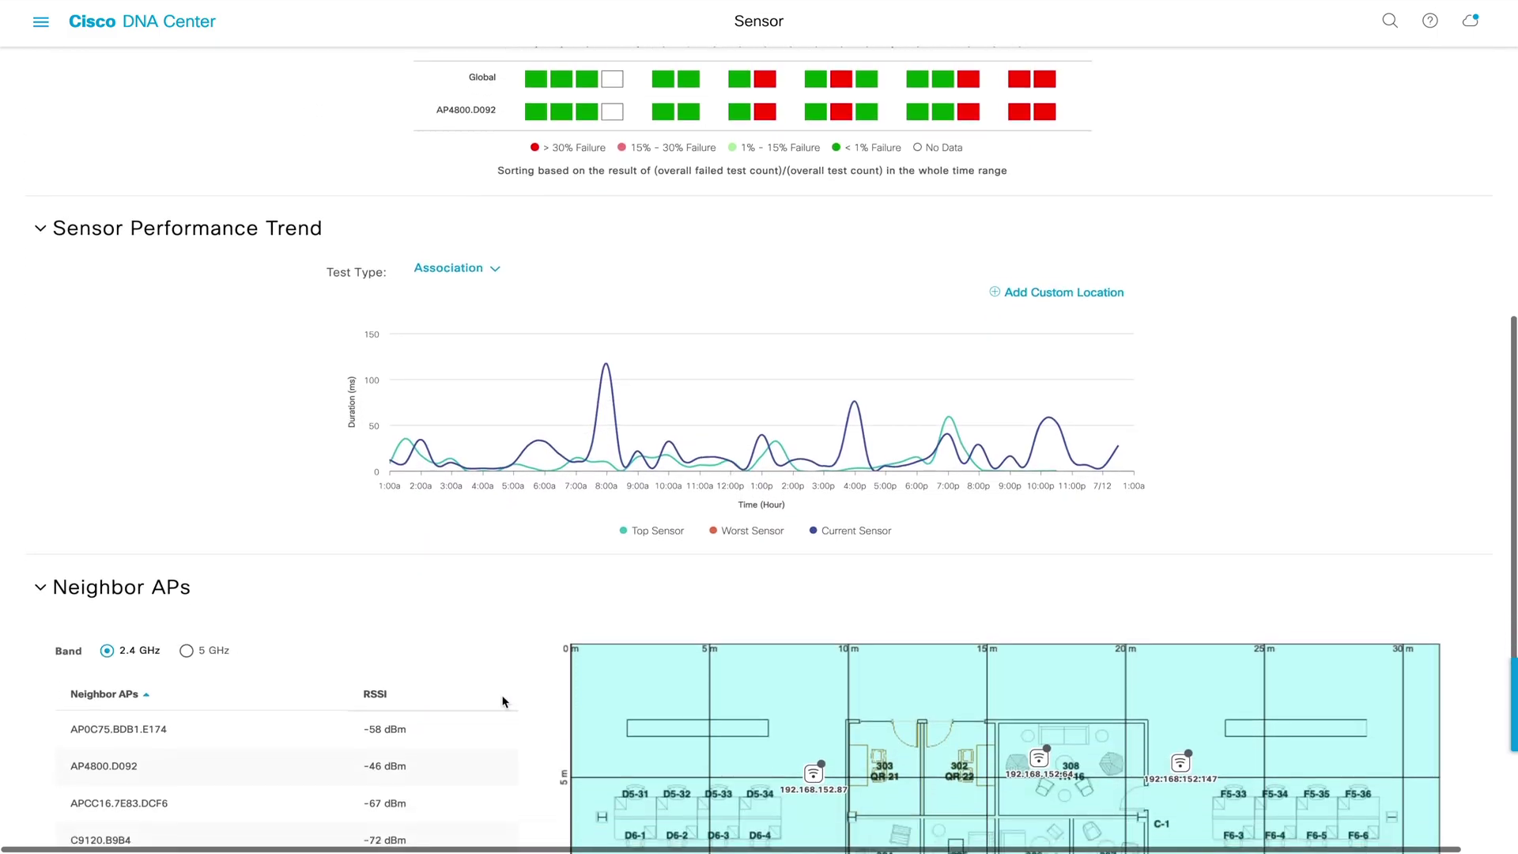
pyautogui.scroll(-2, 504, 702)
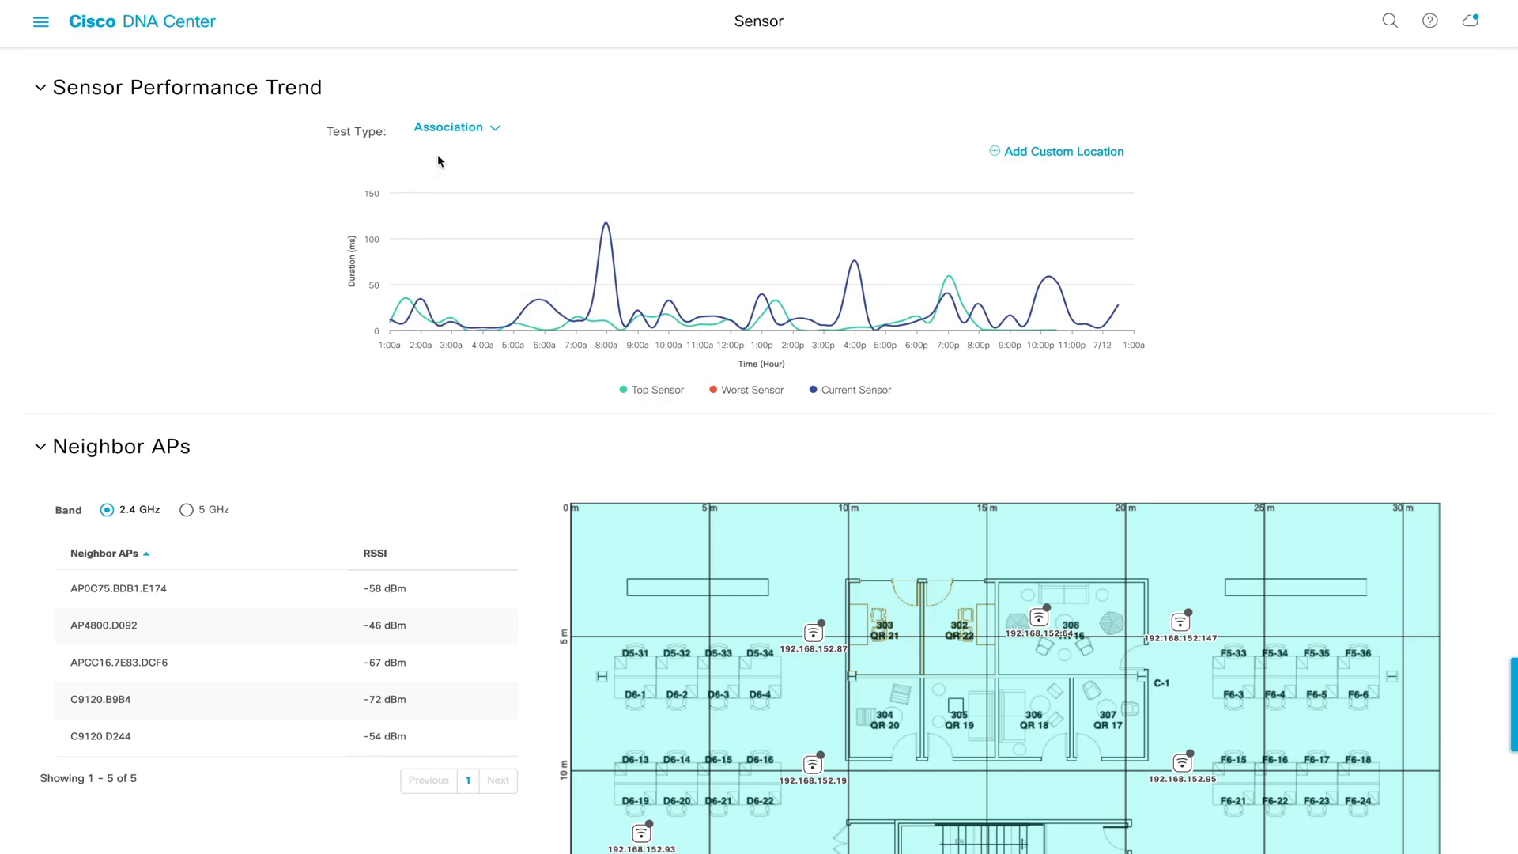
# Chart the Sensor Performance Trend for Performance > Internet (NDT) > Downlink Throughput
pyautogui.click(450, 129)
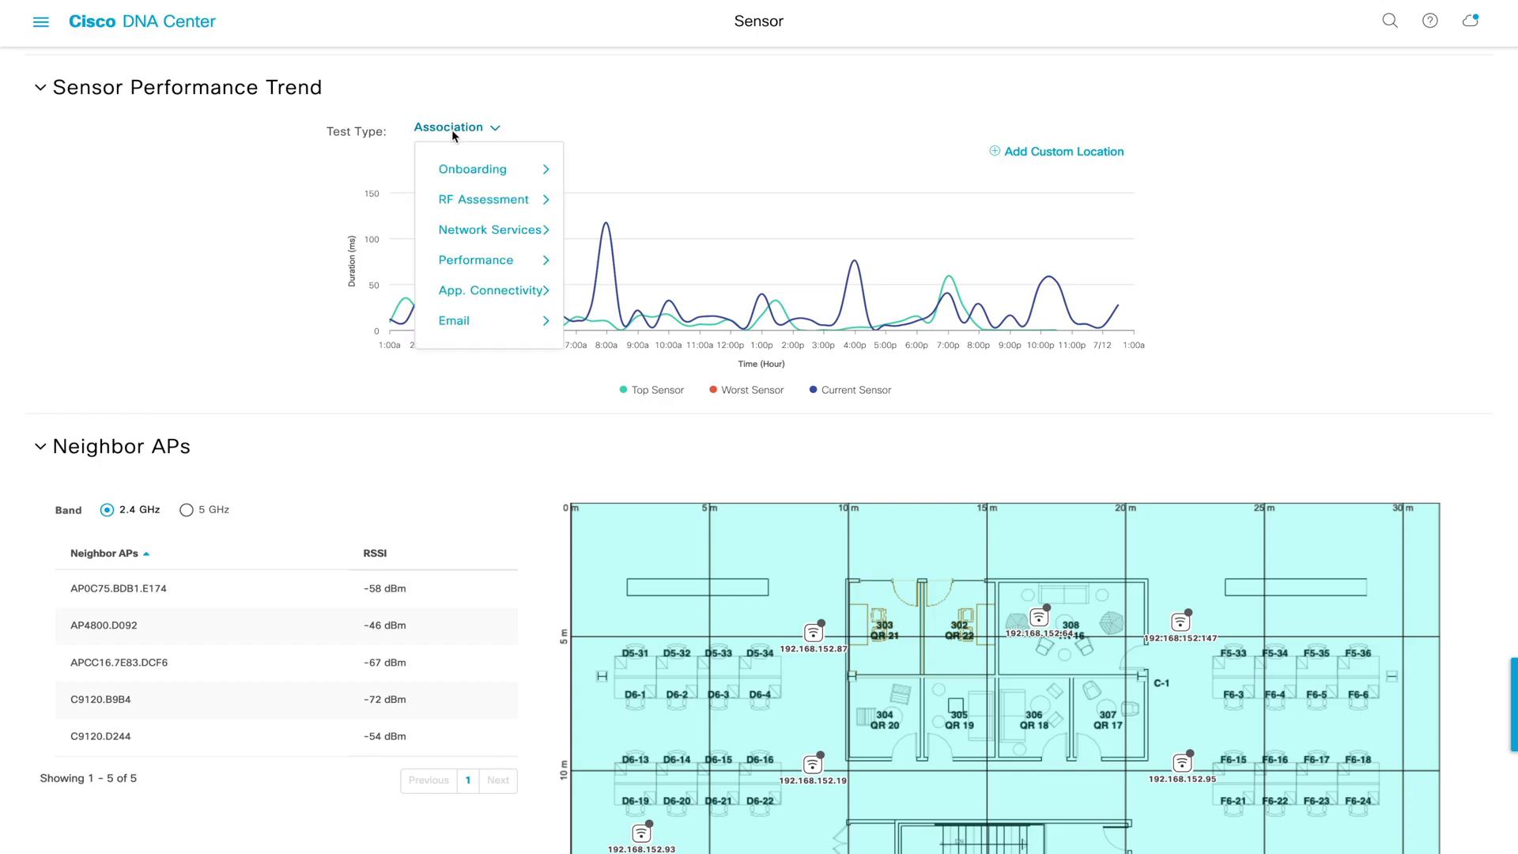
pyautogui.moveTo(523, 259)
pyautogui.moveTo(585, 273)
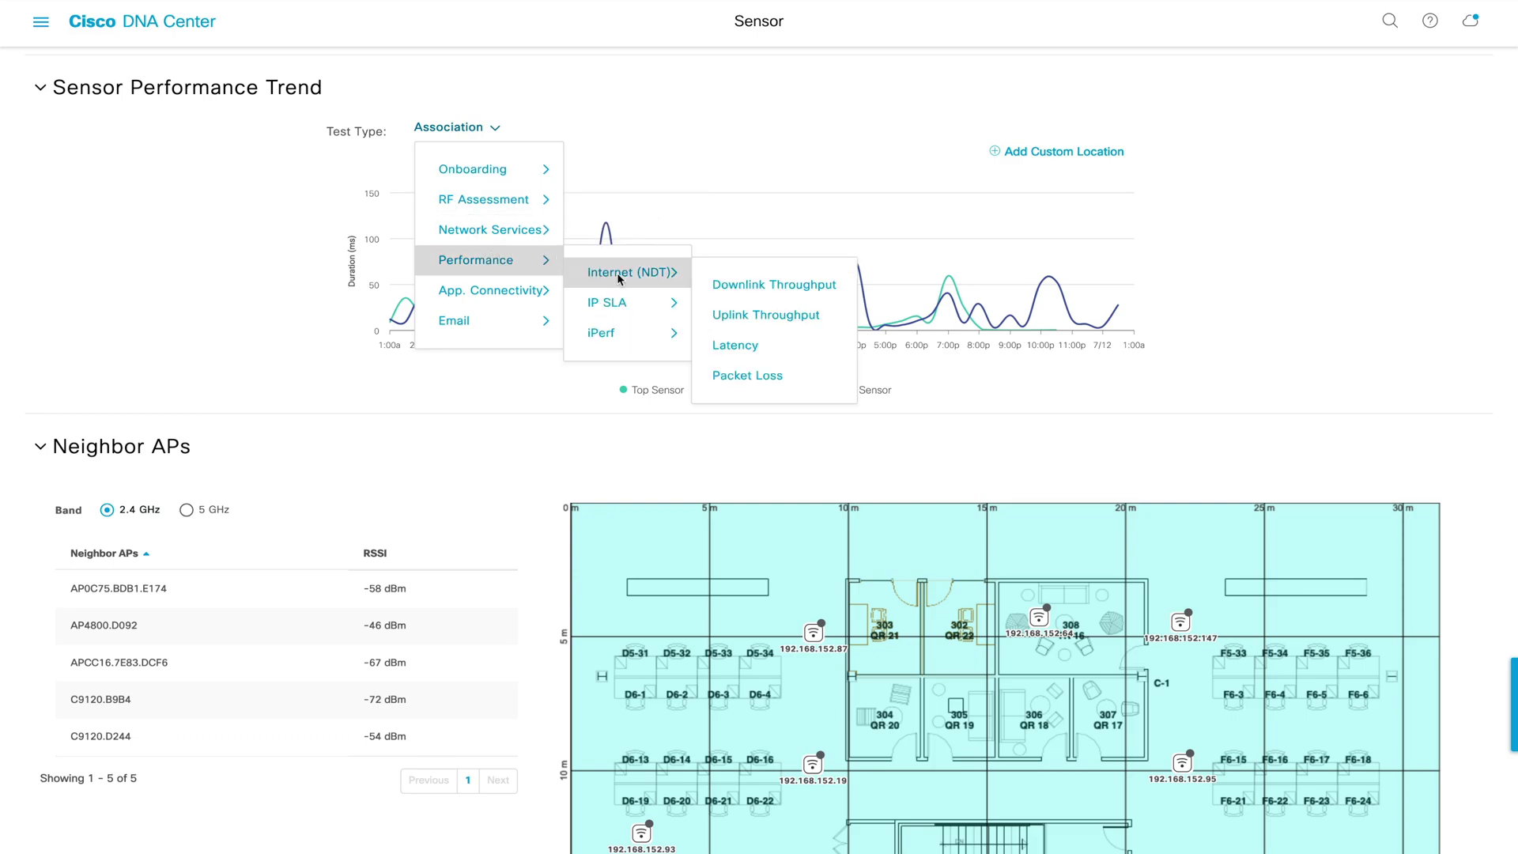
pyautogui.click(743, 289)
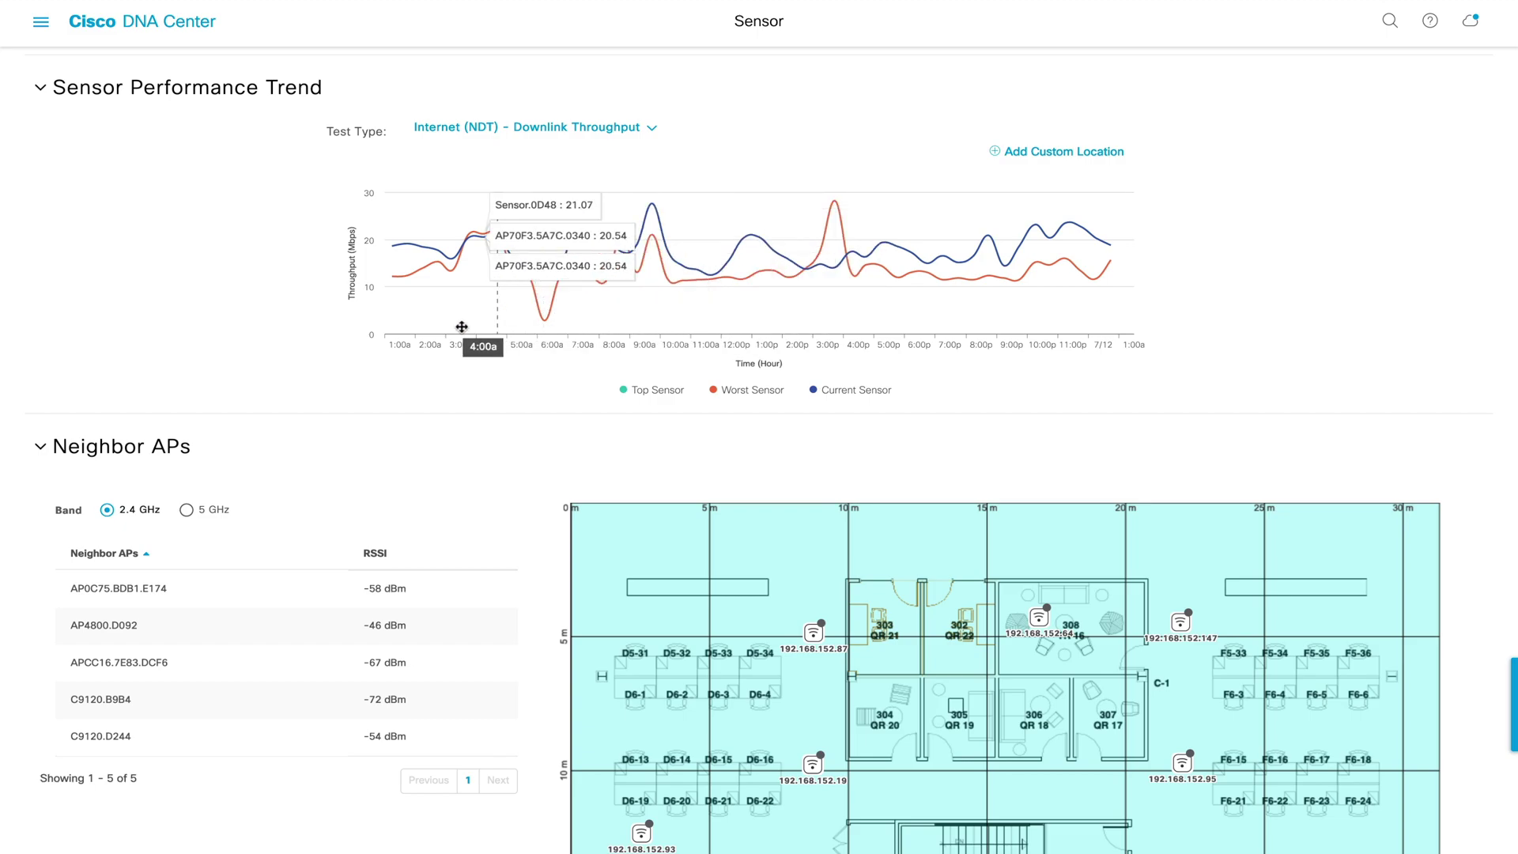
pyautogui.scroll(-3, 434, 423)
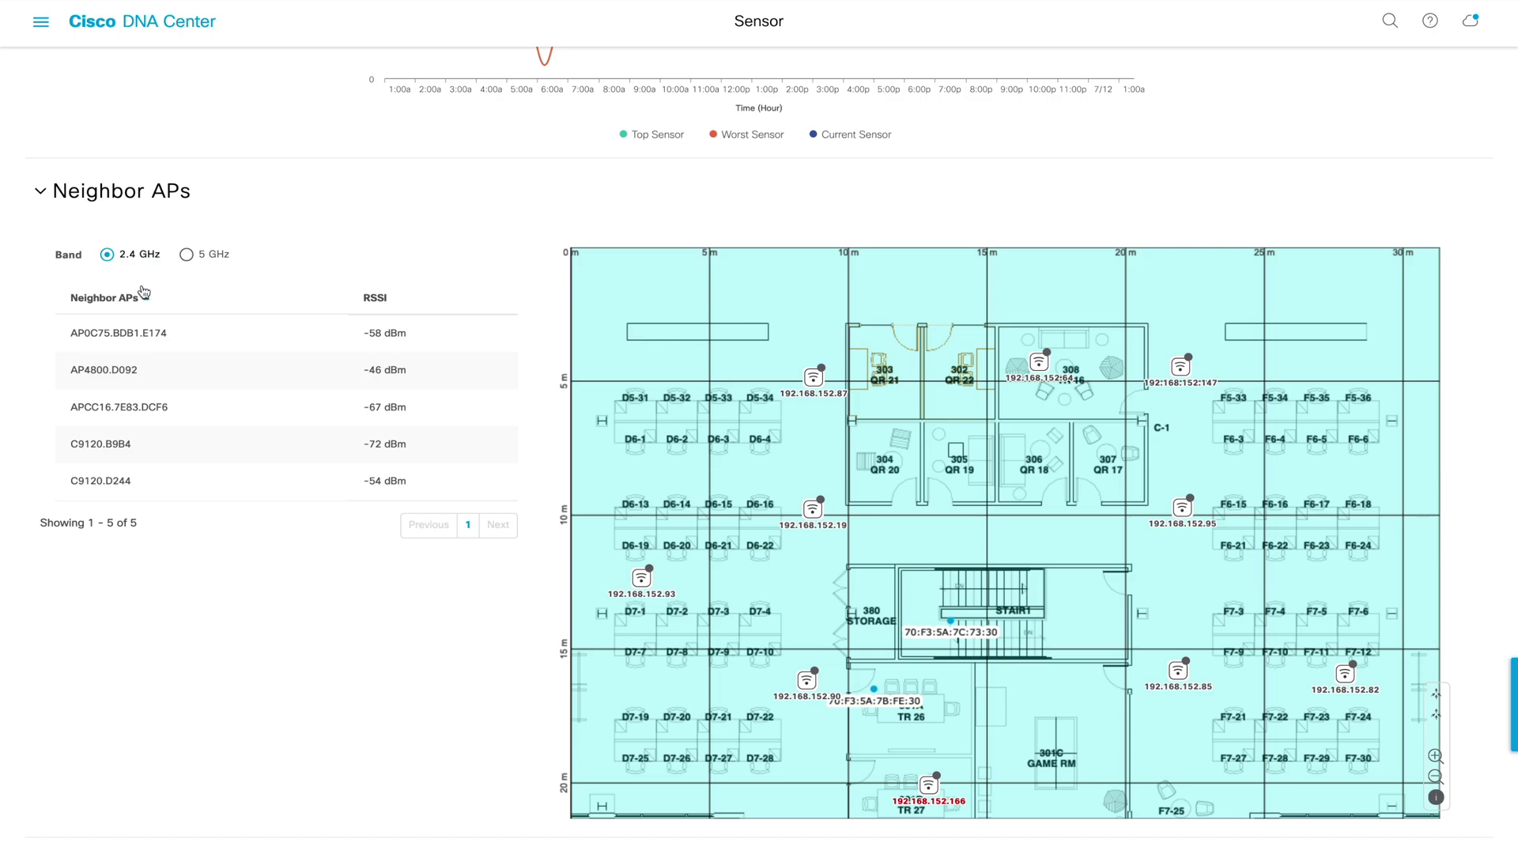
# Sort the Neighbor APs by name and show the six 5 GHz neighbors
pyautogui.click(143, 294)
pyautogui.click(187, 254)
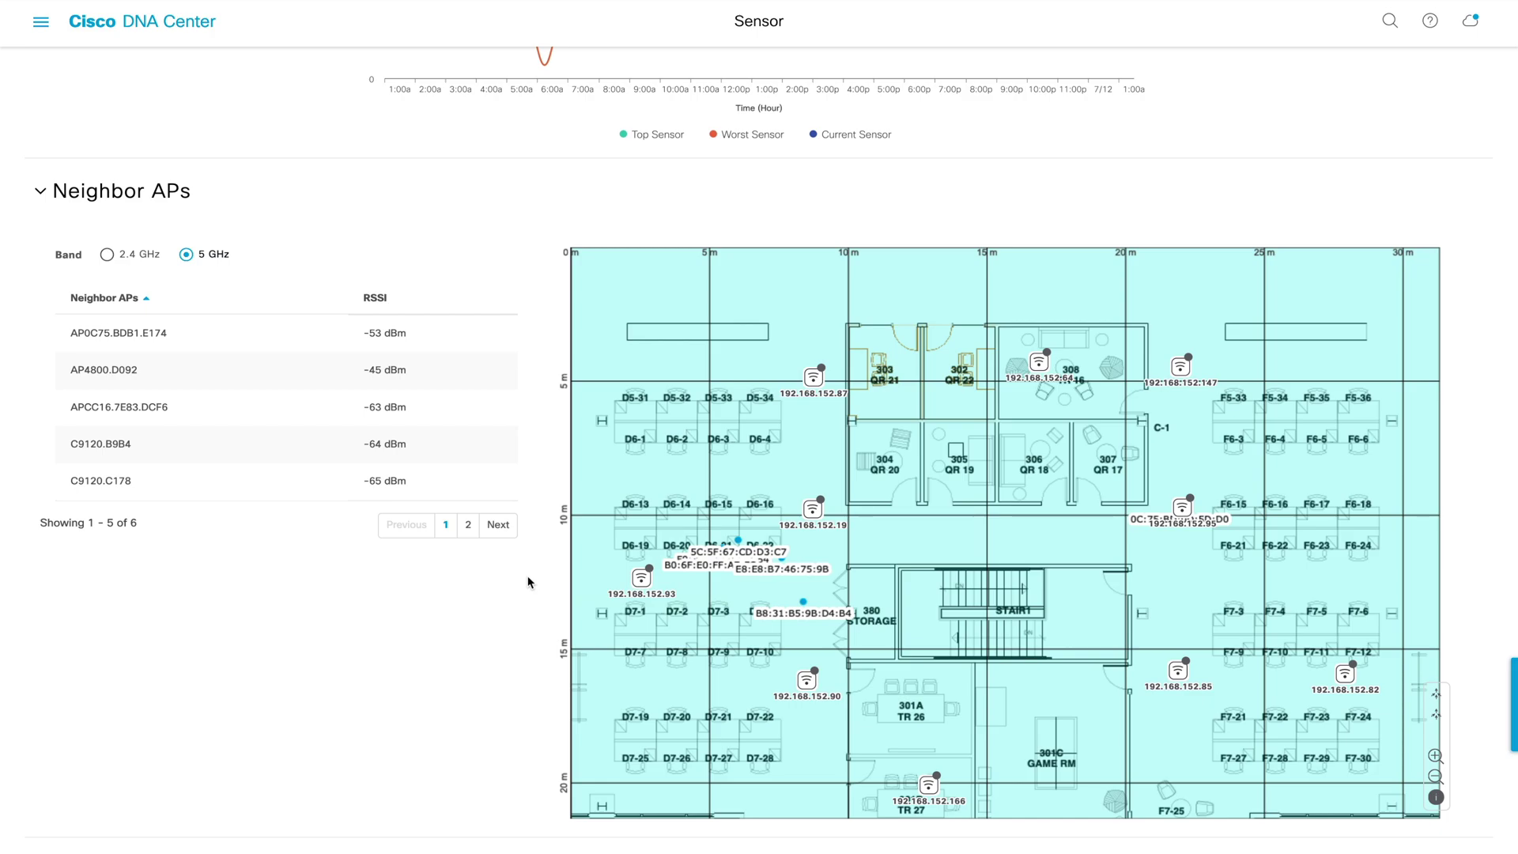
pyautogui.scroll(20, 328, 509)
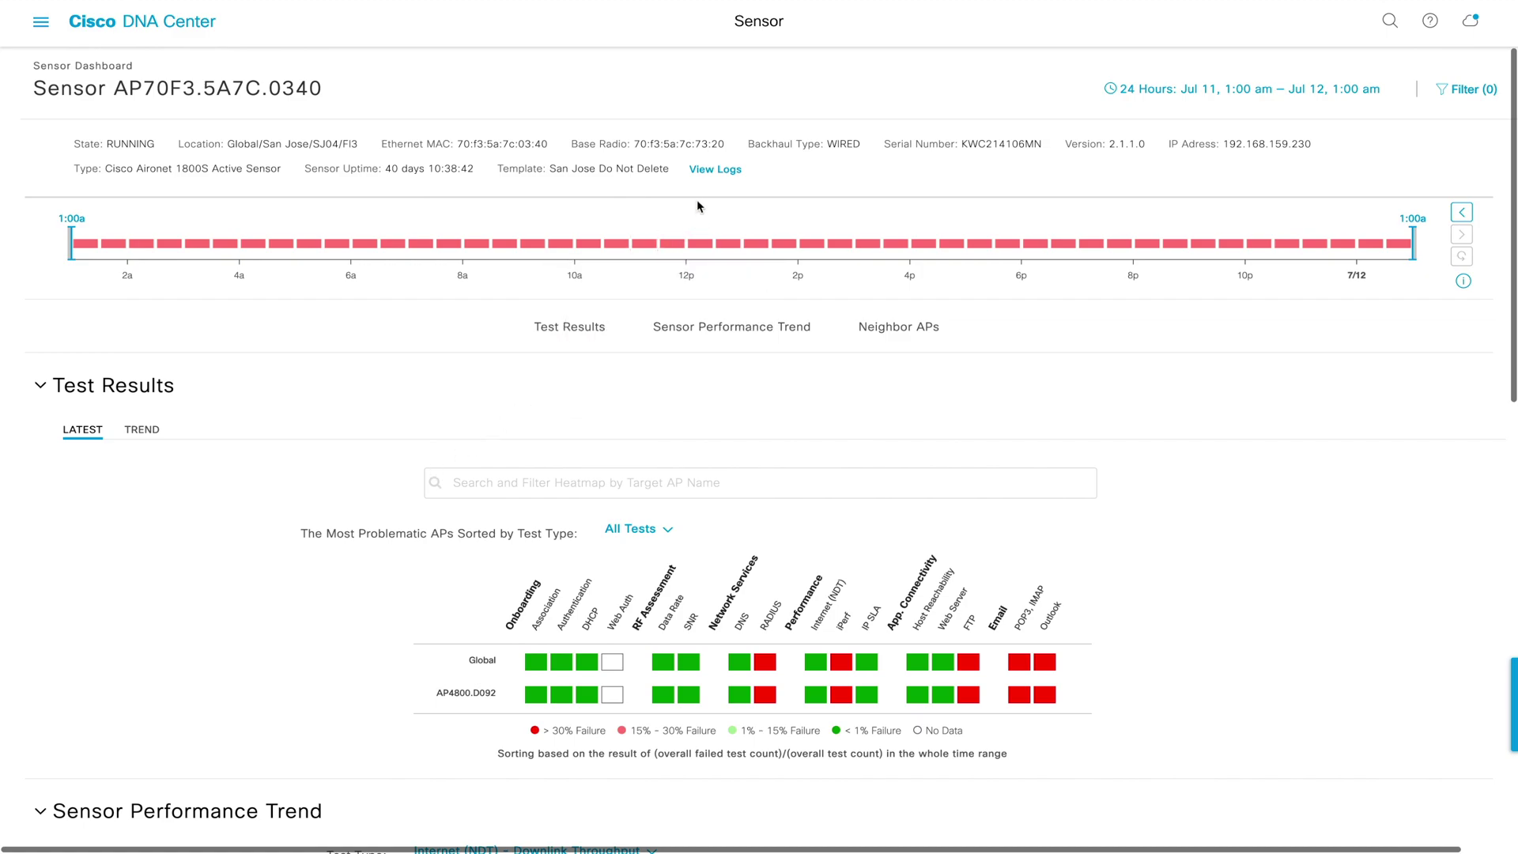
pyautogui.click(716, 171)
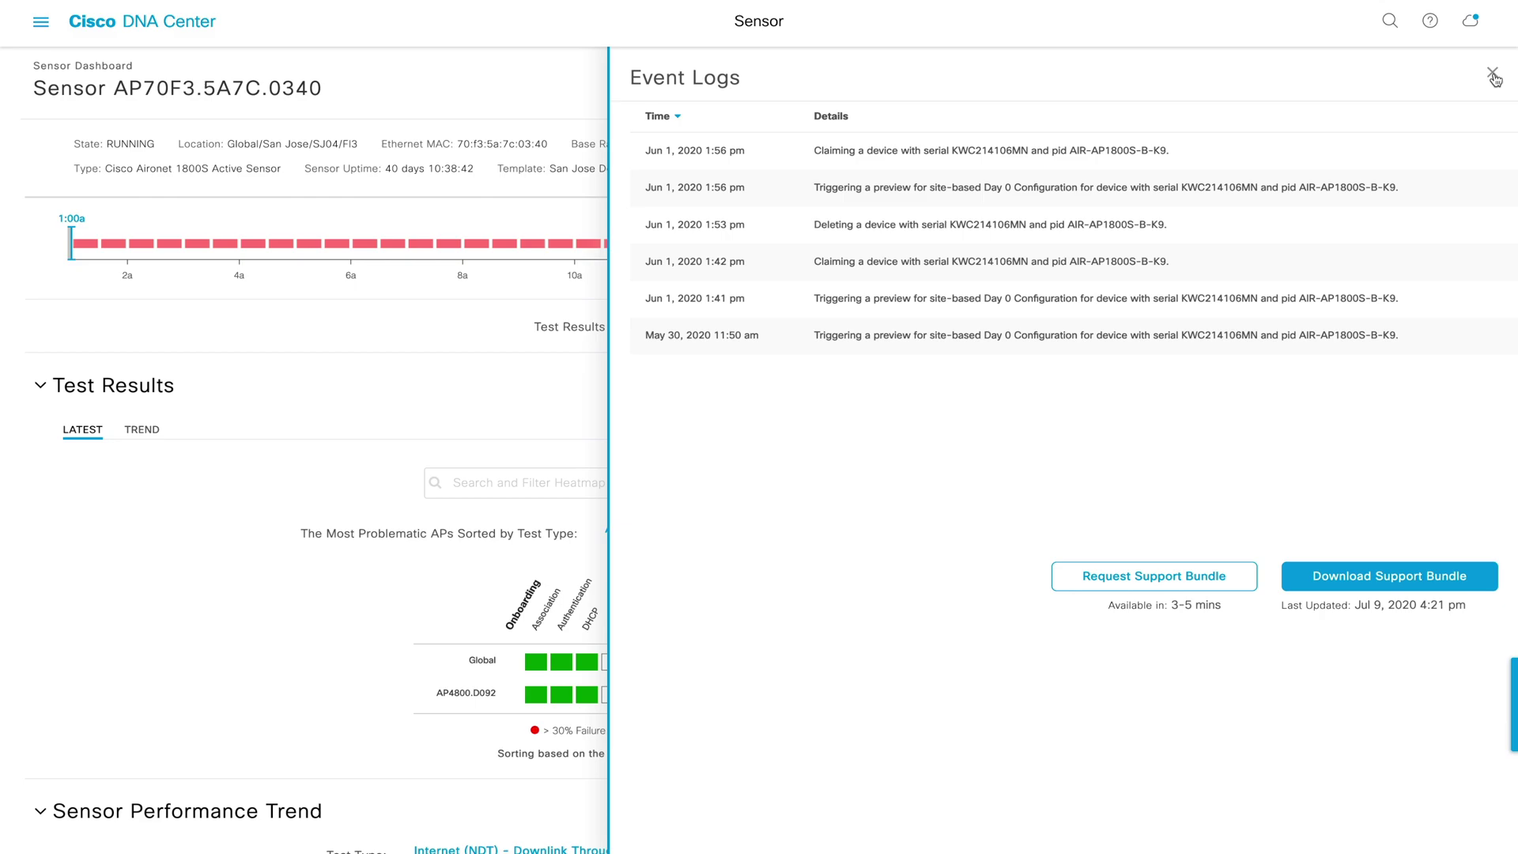
pyautogui.click(1494, 76)
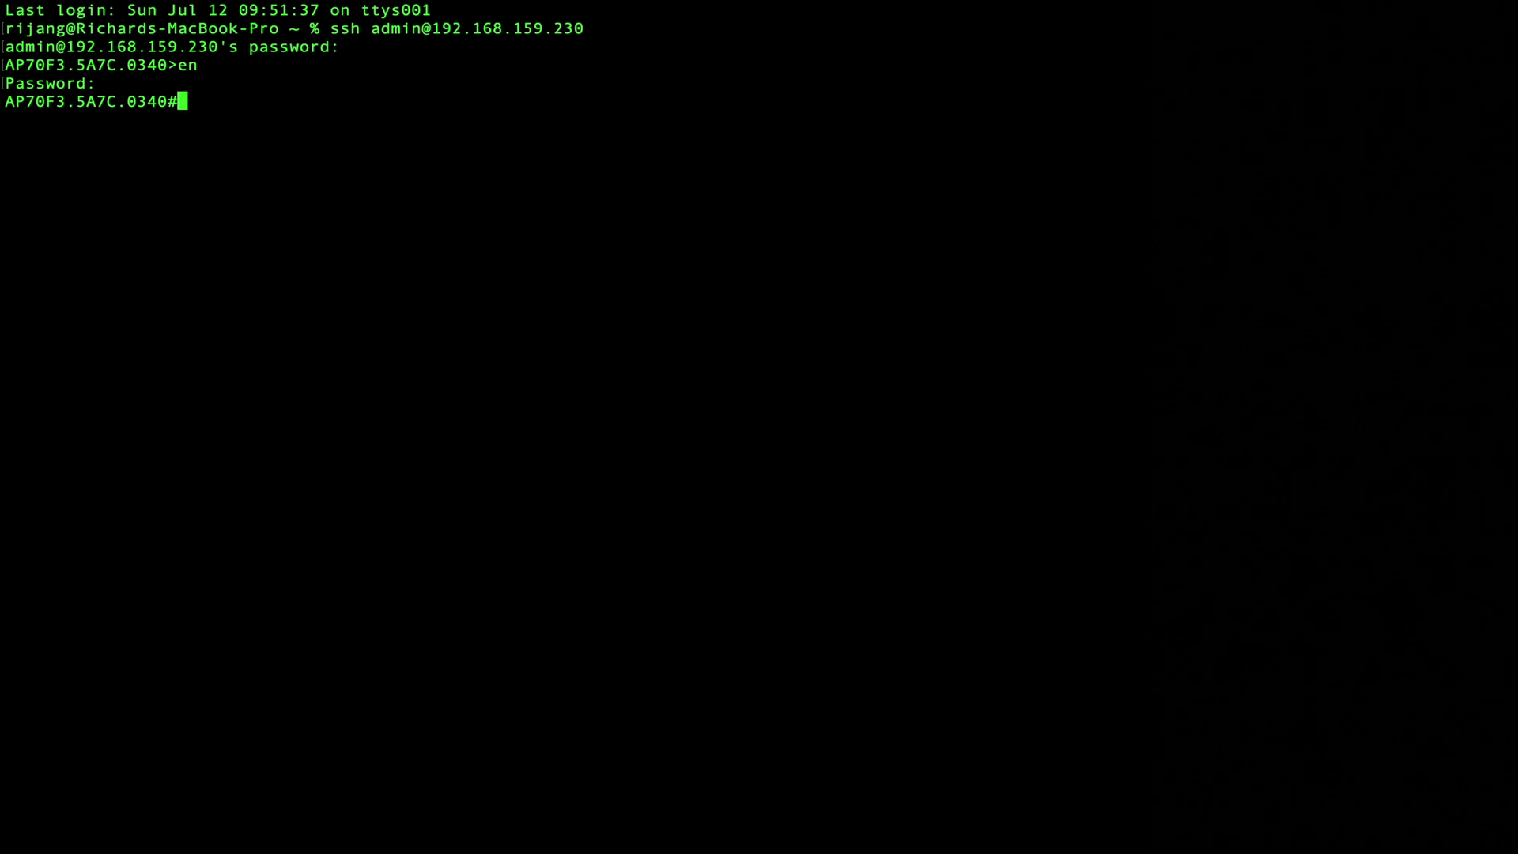
# Run 'show dot11 sensor' and 'config' at the sensor prompt
pyautogui.write('show dot11 sensor')
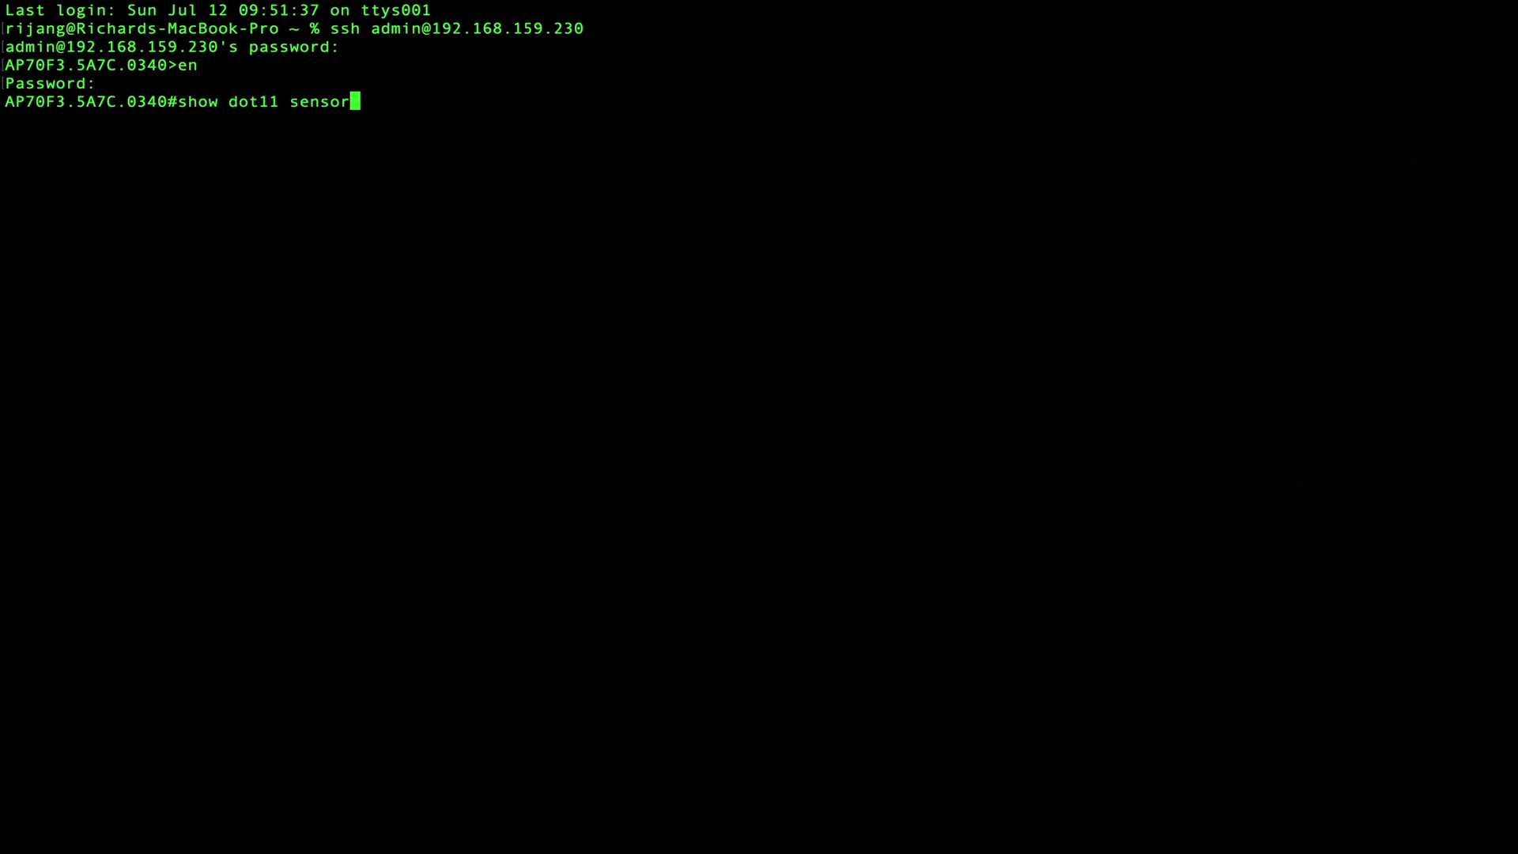
pyautogui.press('Return')
pyautogui.write('config')
pyautogui.press('Return')
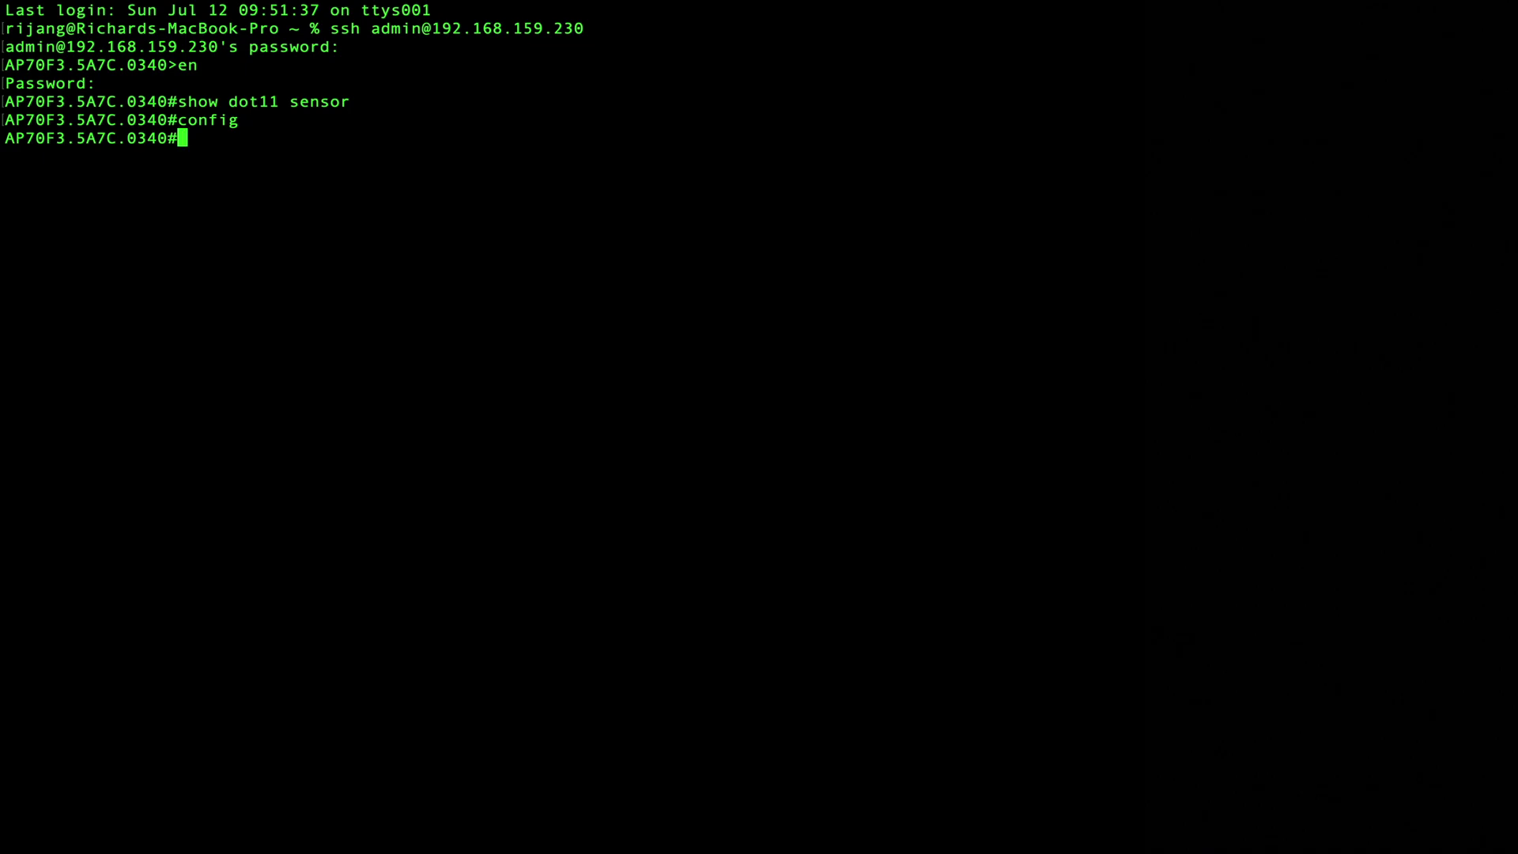
# List the available subcommands of 'show dot11 sensor' and 'config' using '?'
pyautogui.press('Up')
pyautogui.press('Up')
pyautogui.press('?')
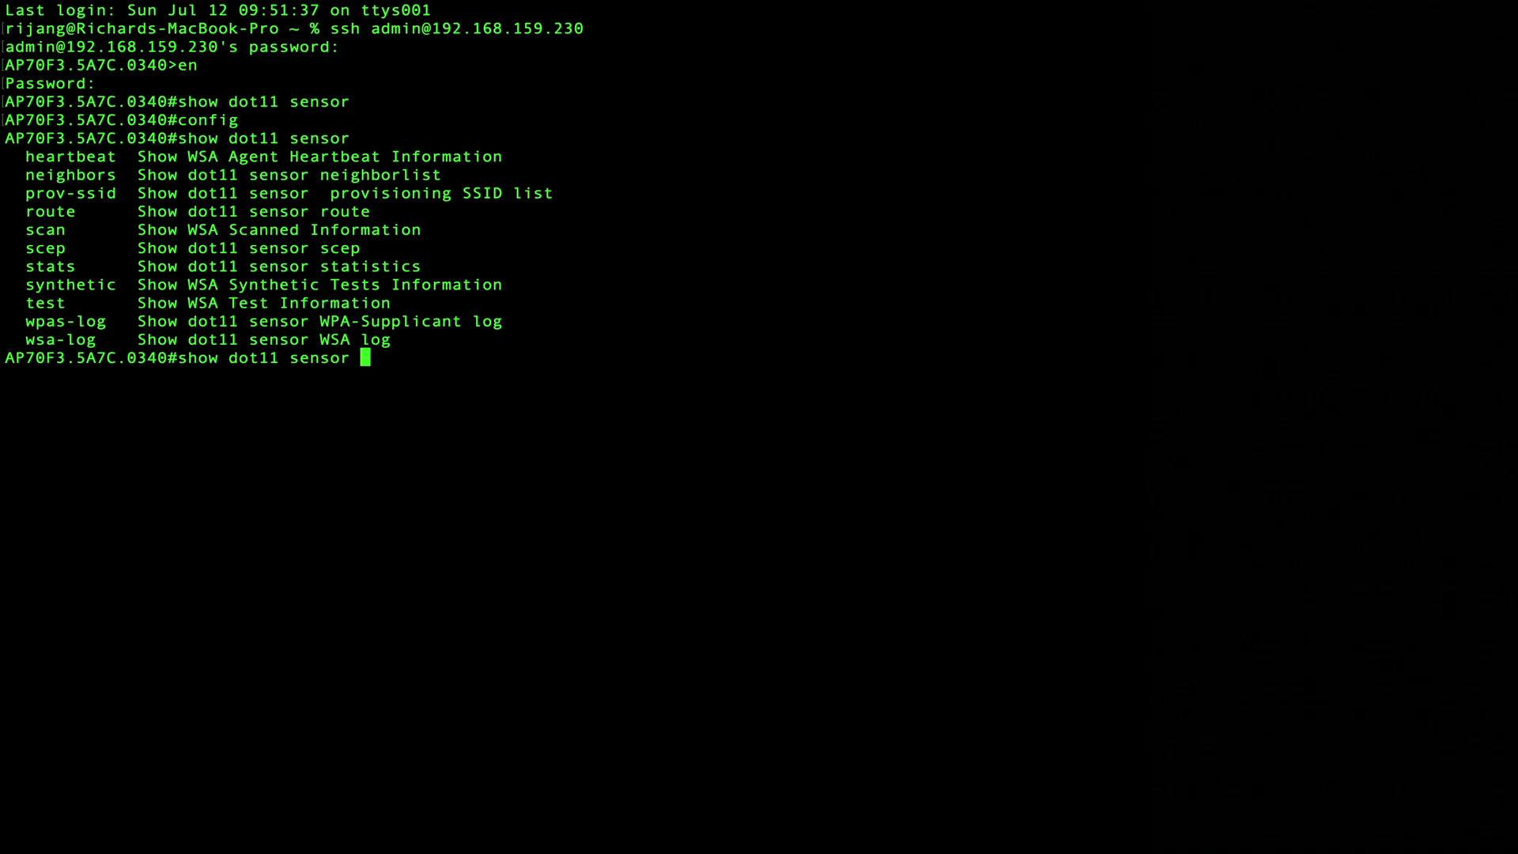
pyautogui.hotkey('ctrl', 'c')
pyautogui.write('config')
pyautogui.press('?')
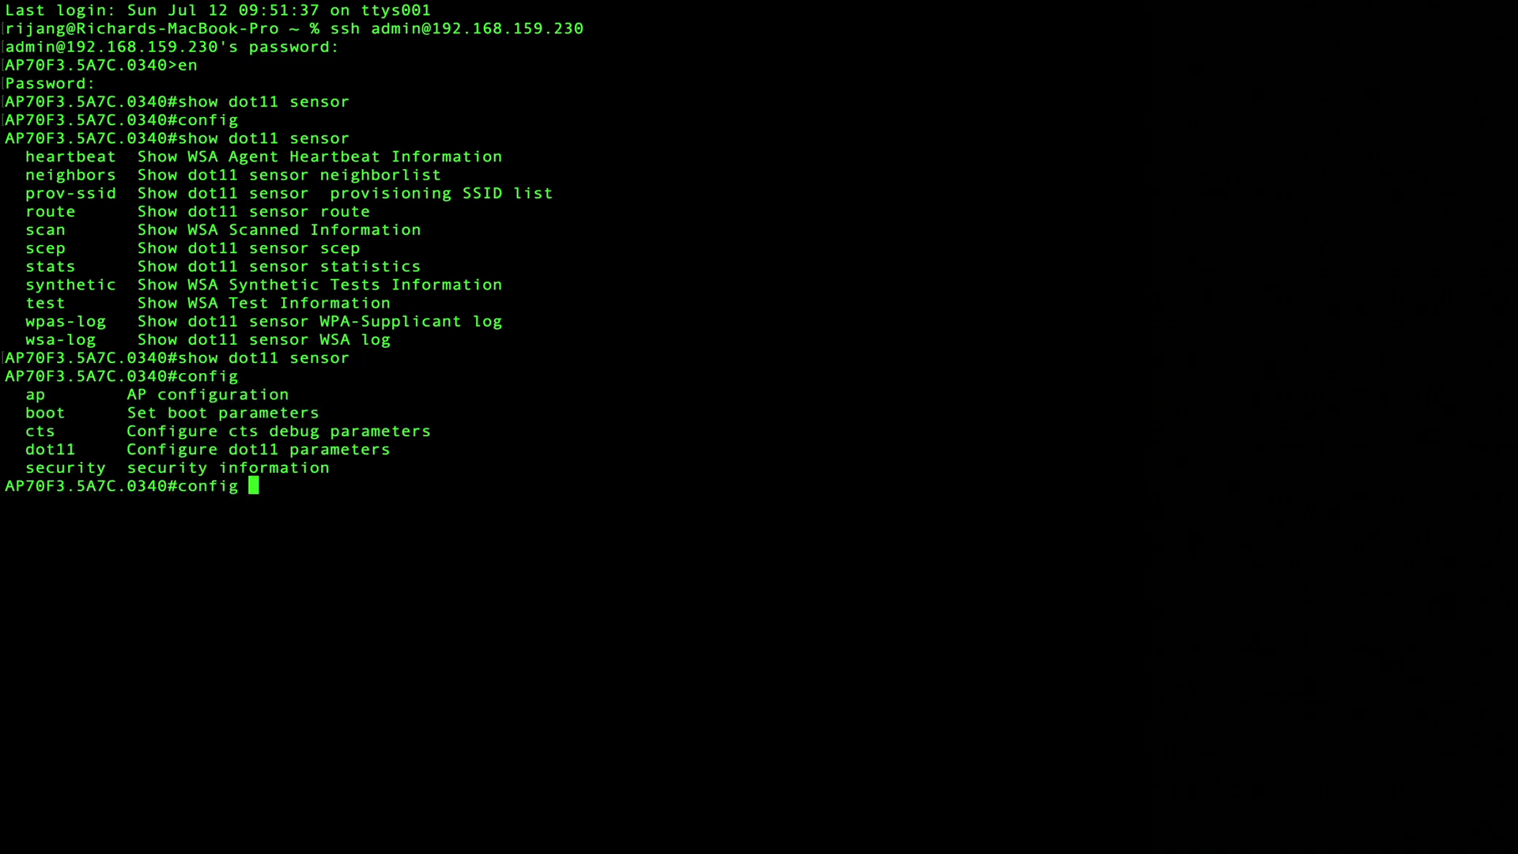
pyautogui.hotkey('ctrl', 'c')
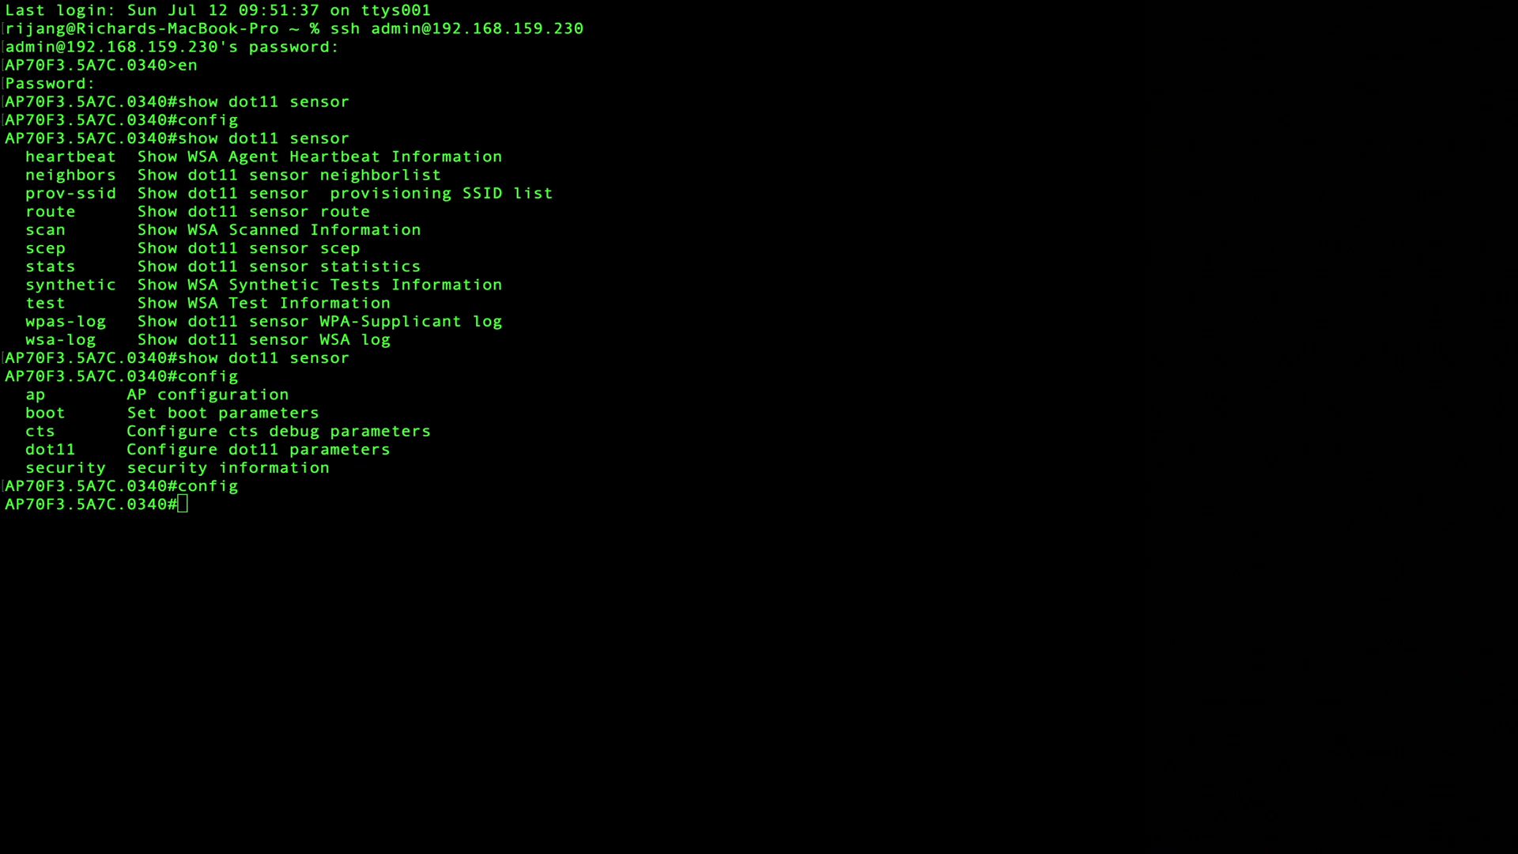
# Run 'show dot11 sensor heartbeat status', reporting Success, count 22341, SSH enabled
pyautogui.press('super+v')
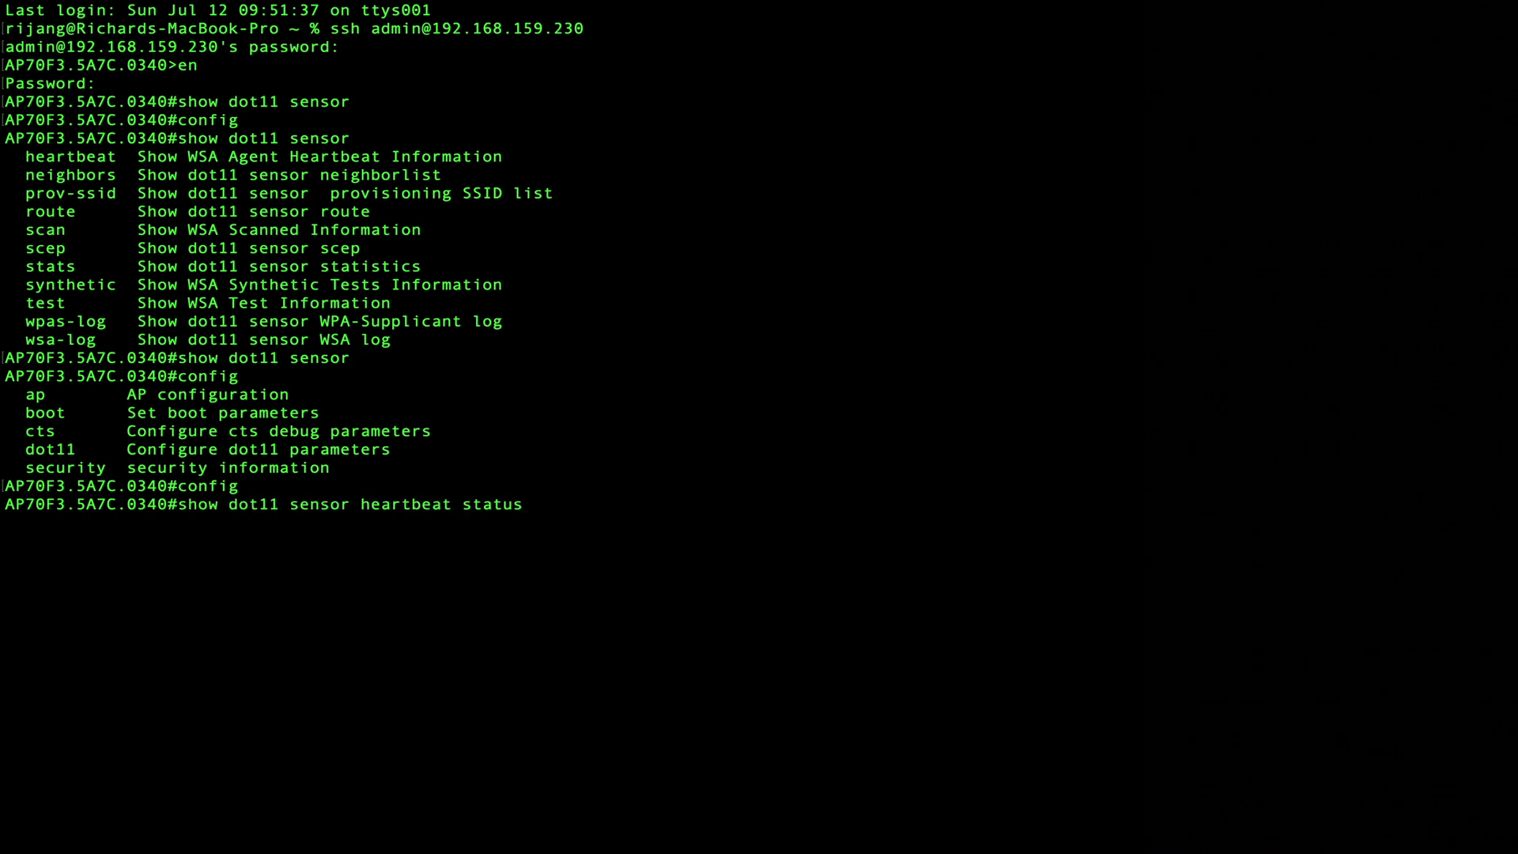
pyautogui.press('Return')
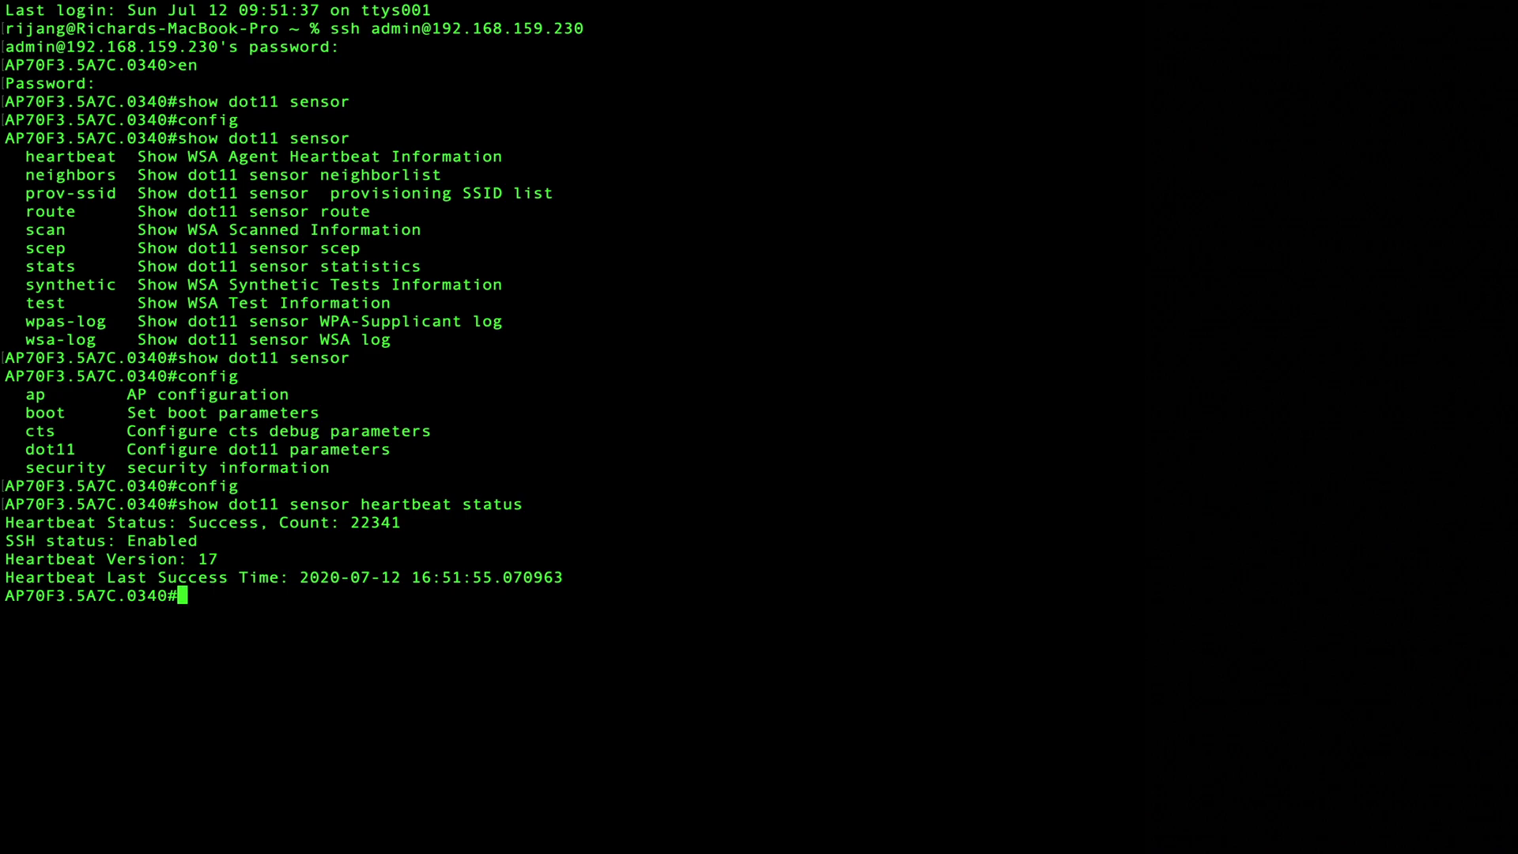
# Page through 'show dot11 sensor test result all', then run 'show dot11 sensor stats'
pyautogui.write('show dot11 sensor test result all')
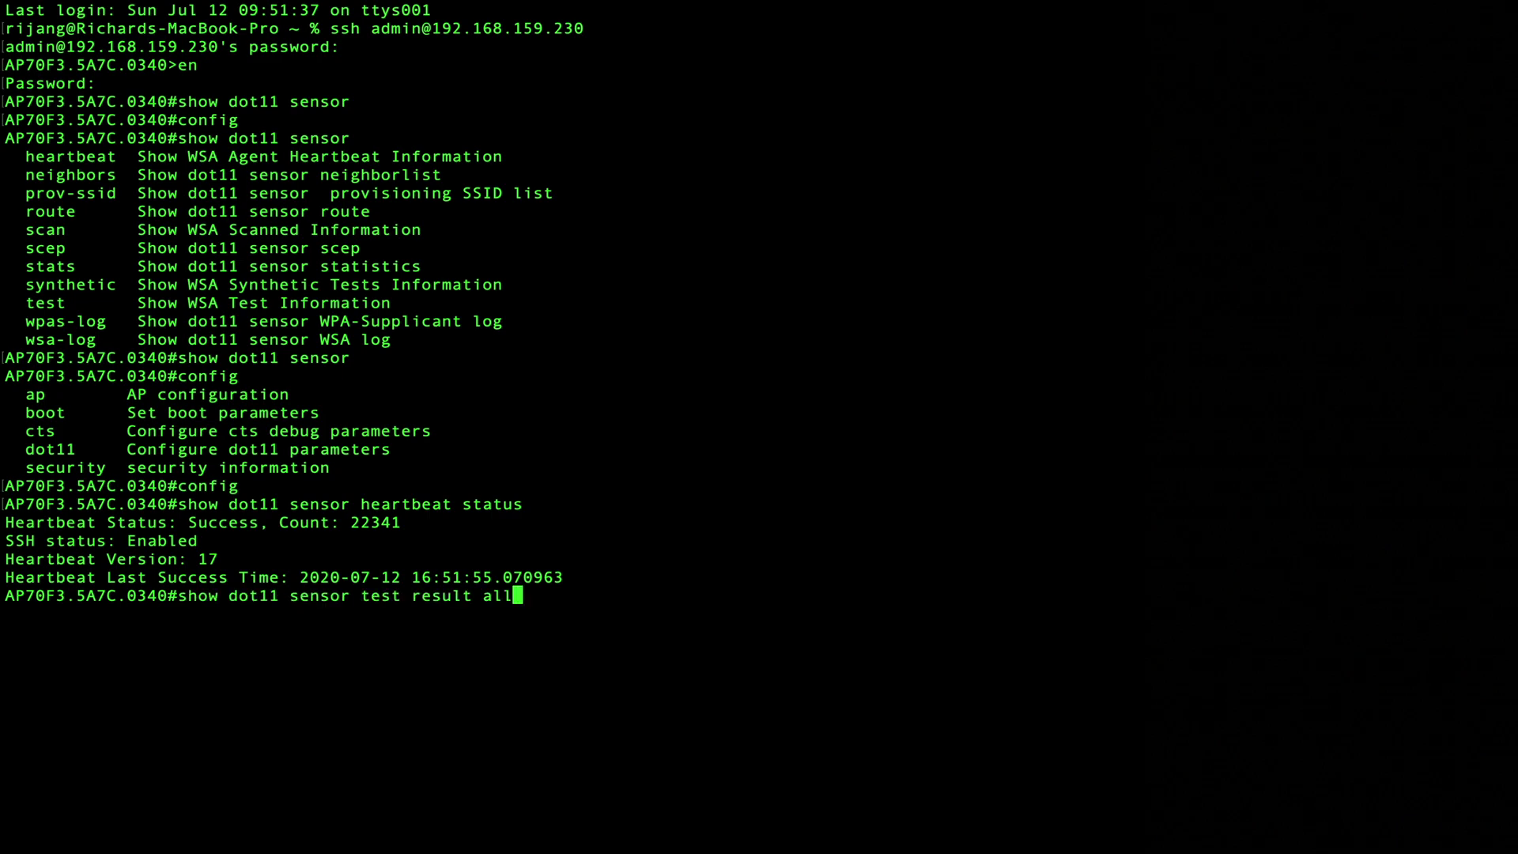
pyautogui.press('Return')
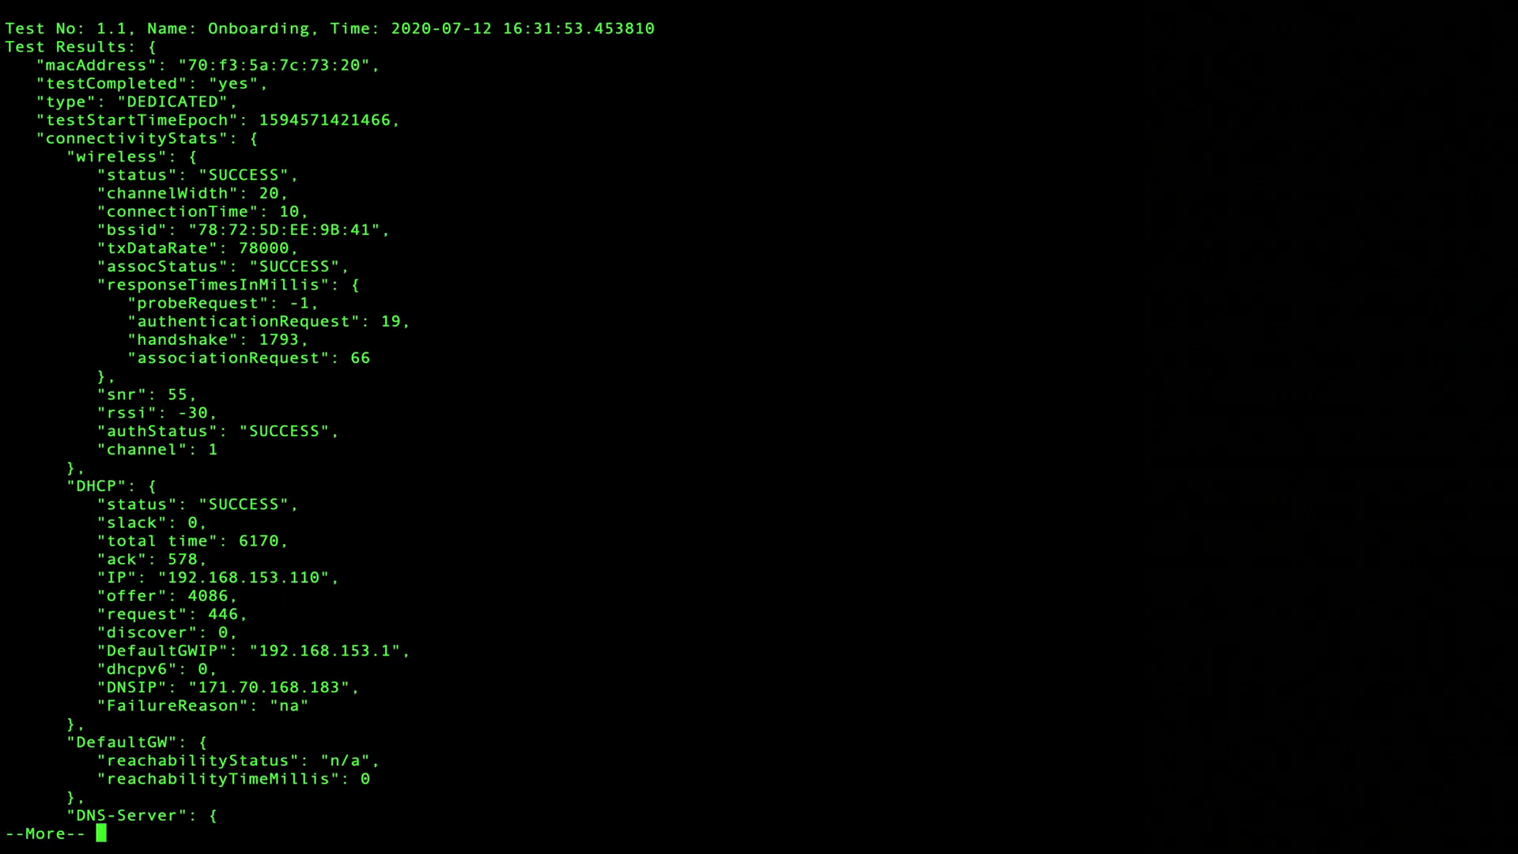
pyautogui.press('space')
pyautogui.press('space')
pyautogui.press('space')
pyautogui.press('space')
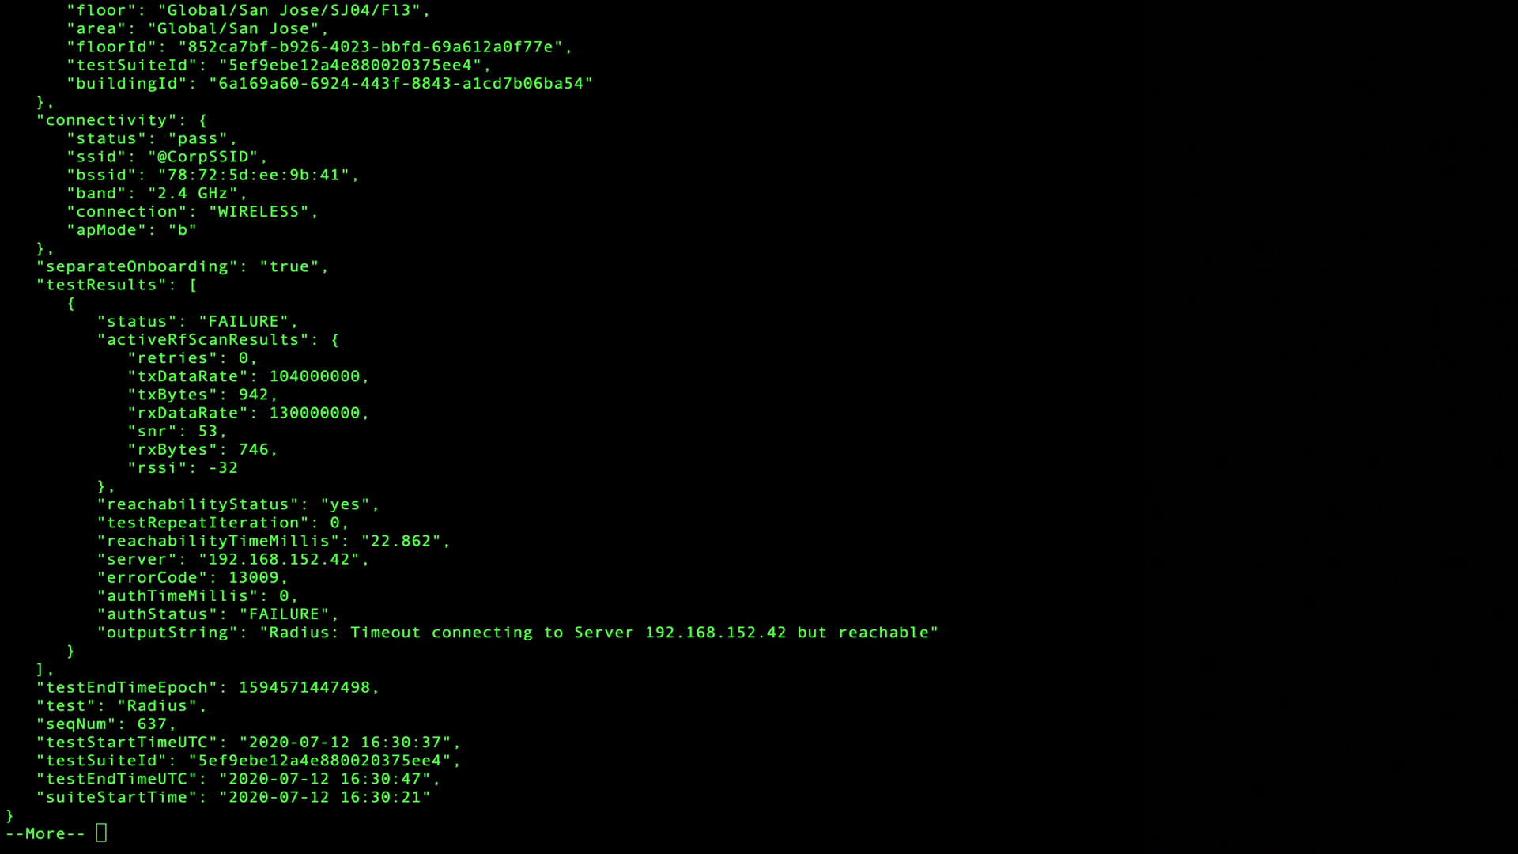
pyautogui.write('q')
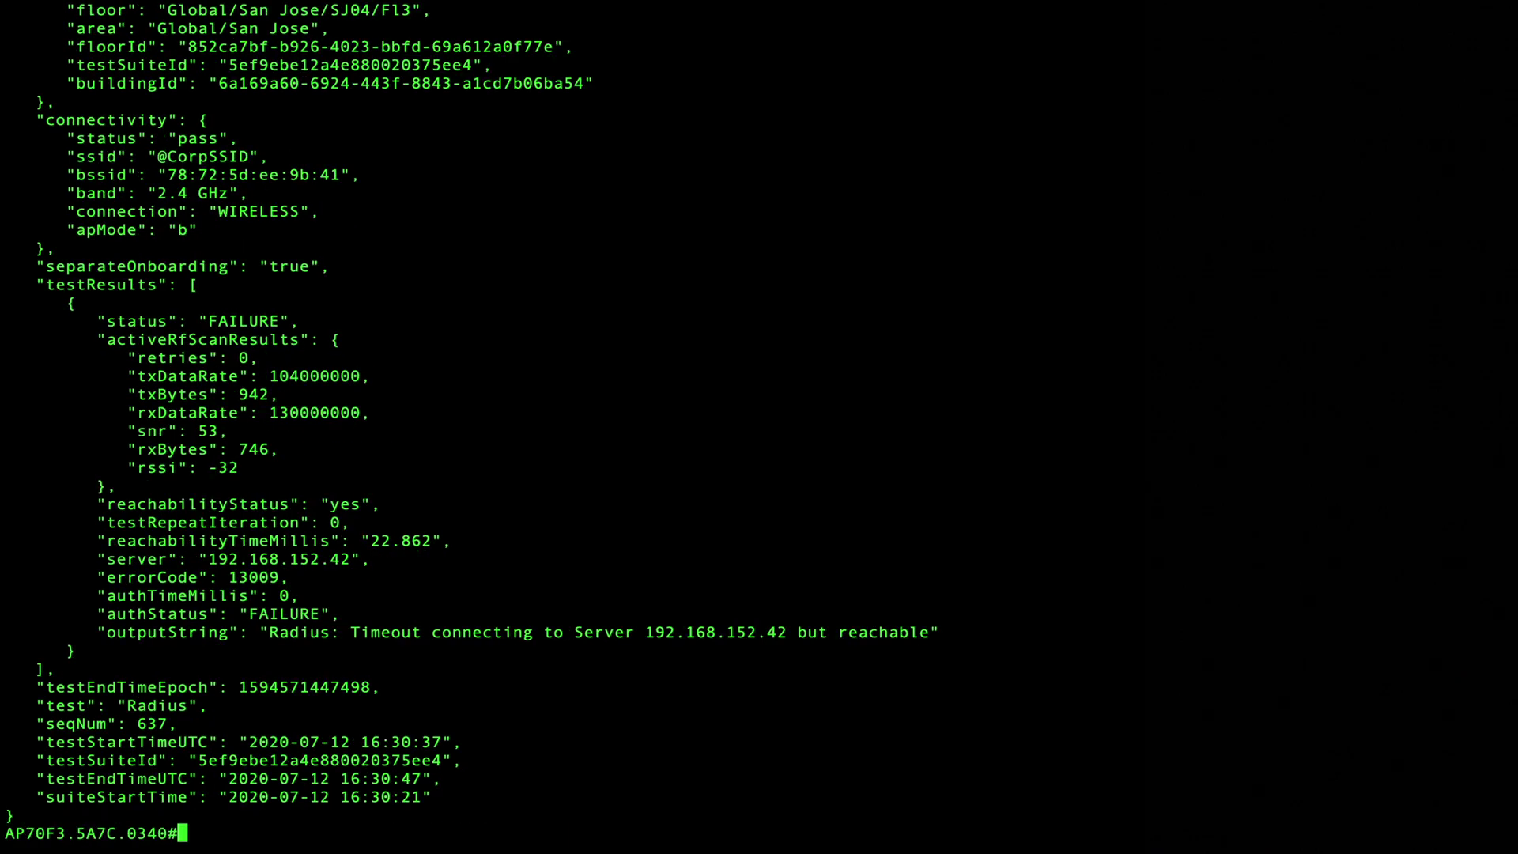
pyautogui.write('show dot11 sensor stats')
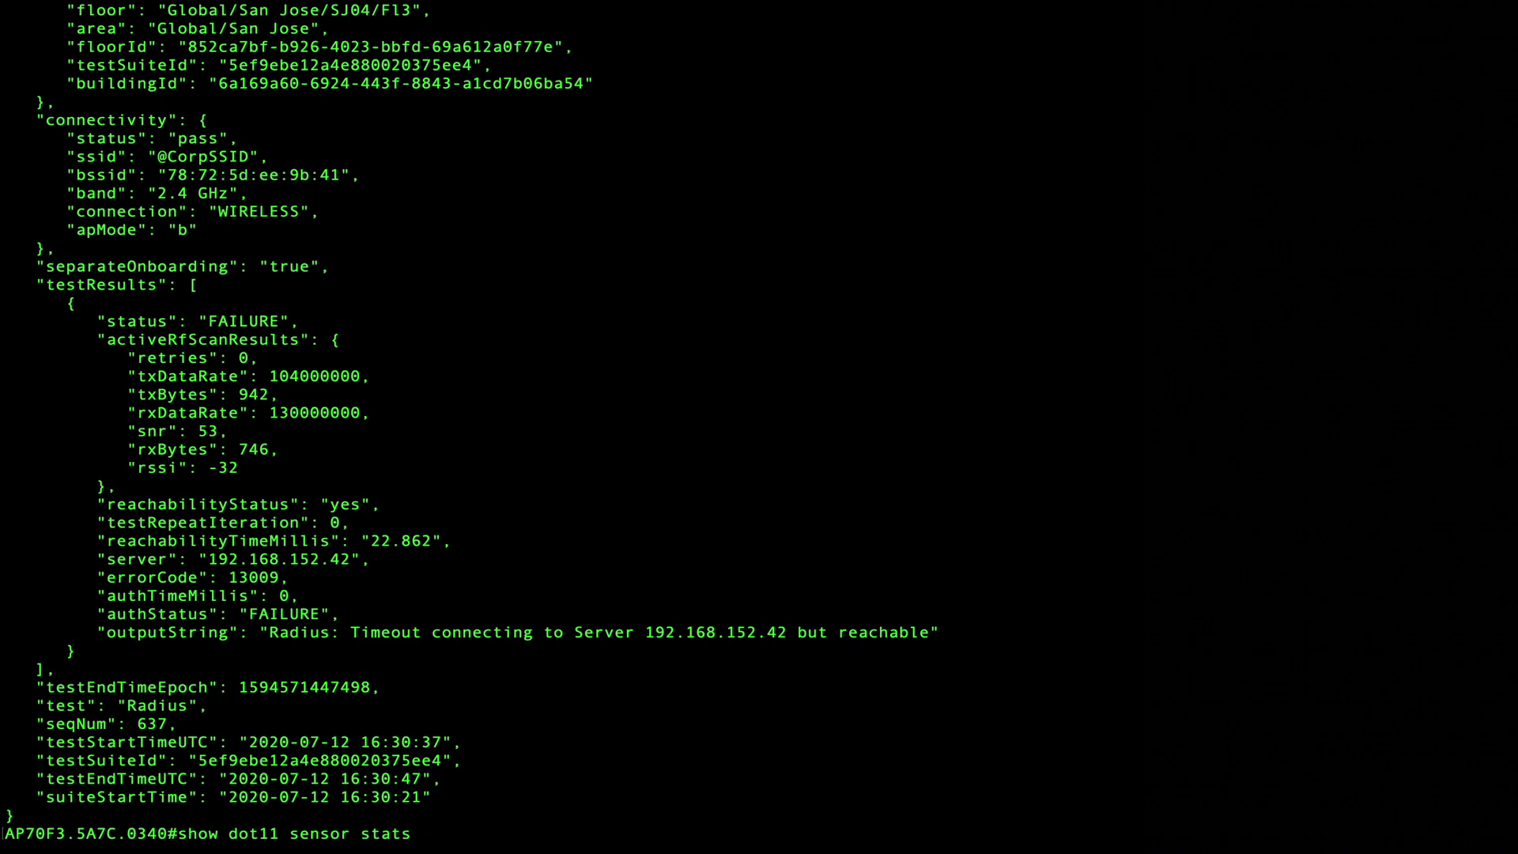
pyautogui.press('Return')
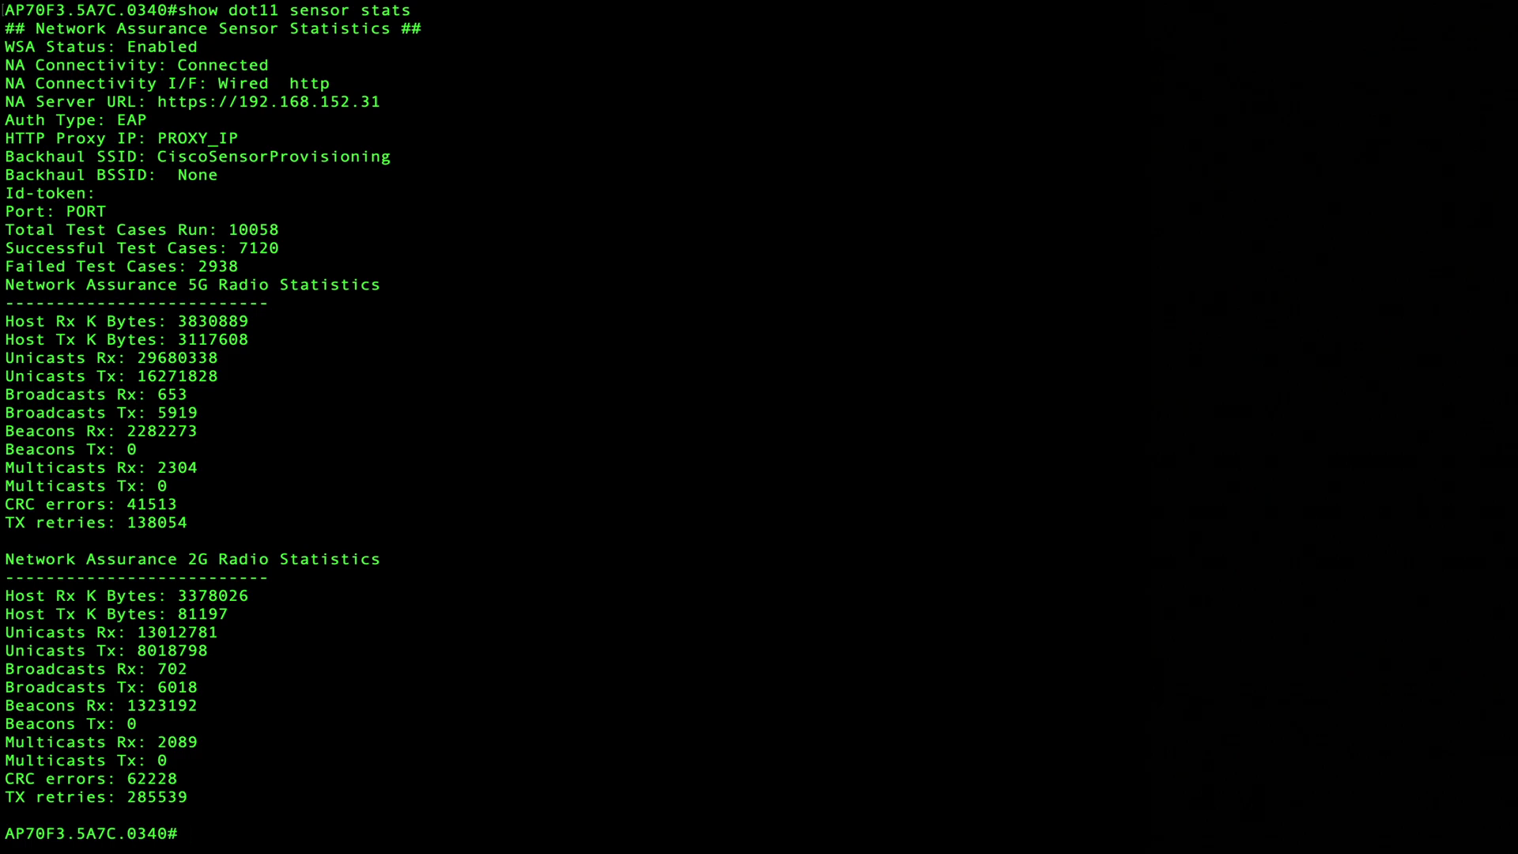
# Show the sensor's full synthetic test work list, then its scanned SSID list with 'show dot11 sensor scan list'
pyautogui.write('show dot11 sensor synthetic work list')
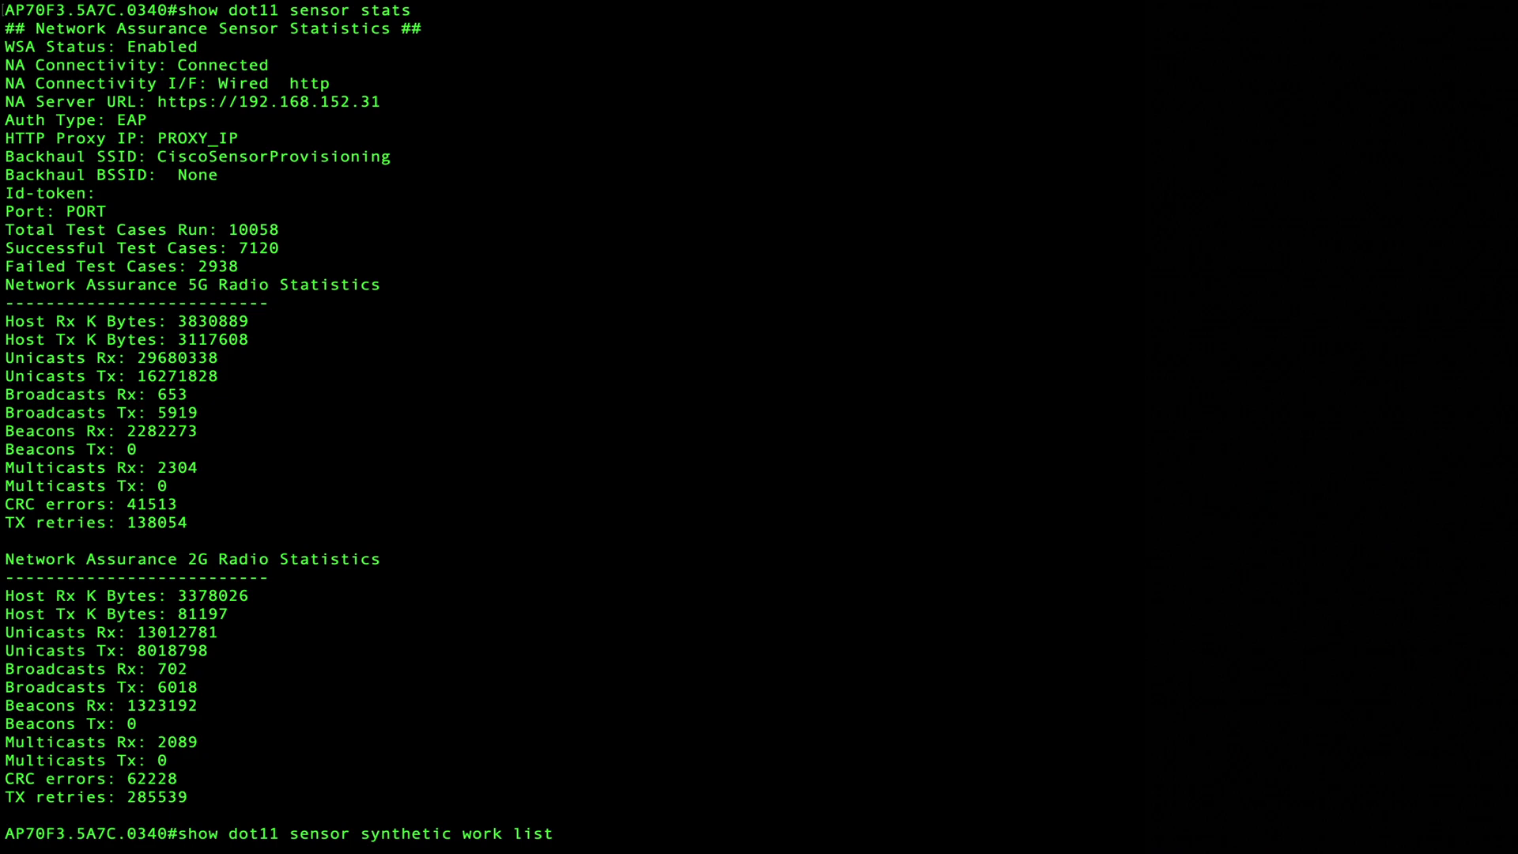
pyautogui.press('Return')
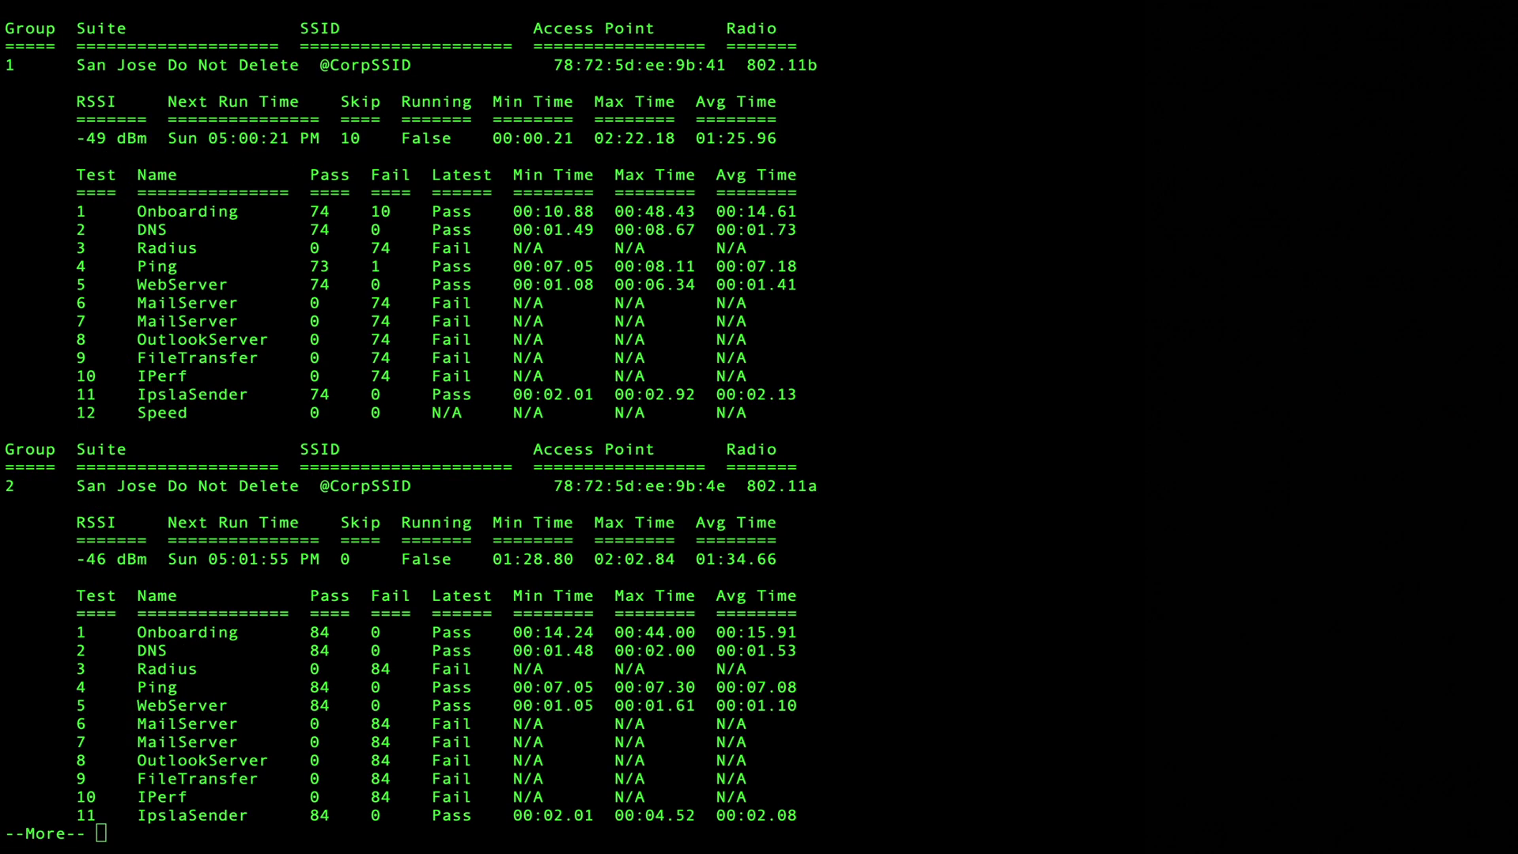
pyautogui.press('space')
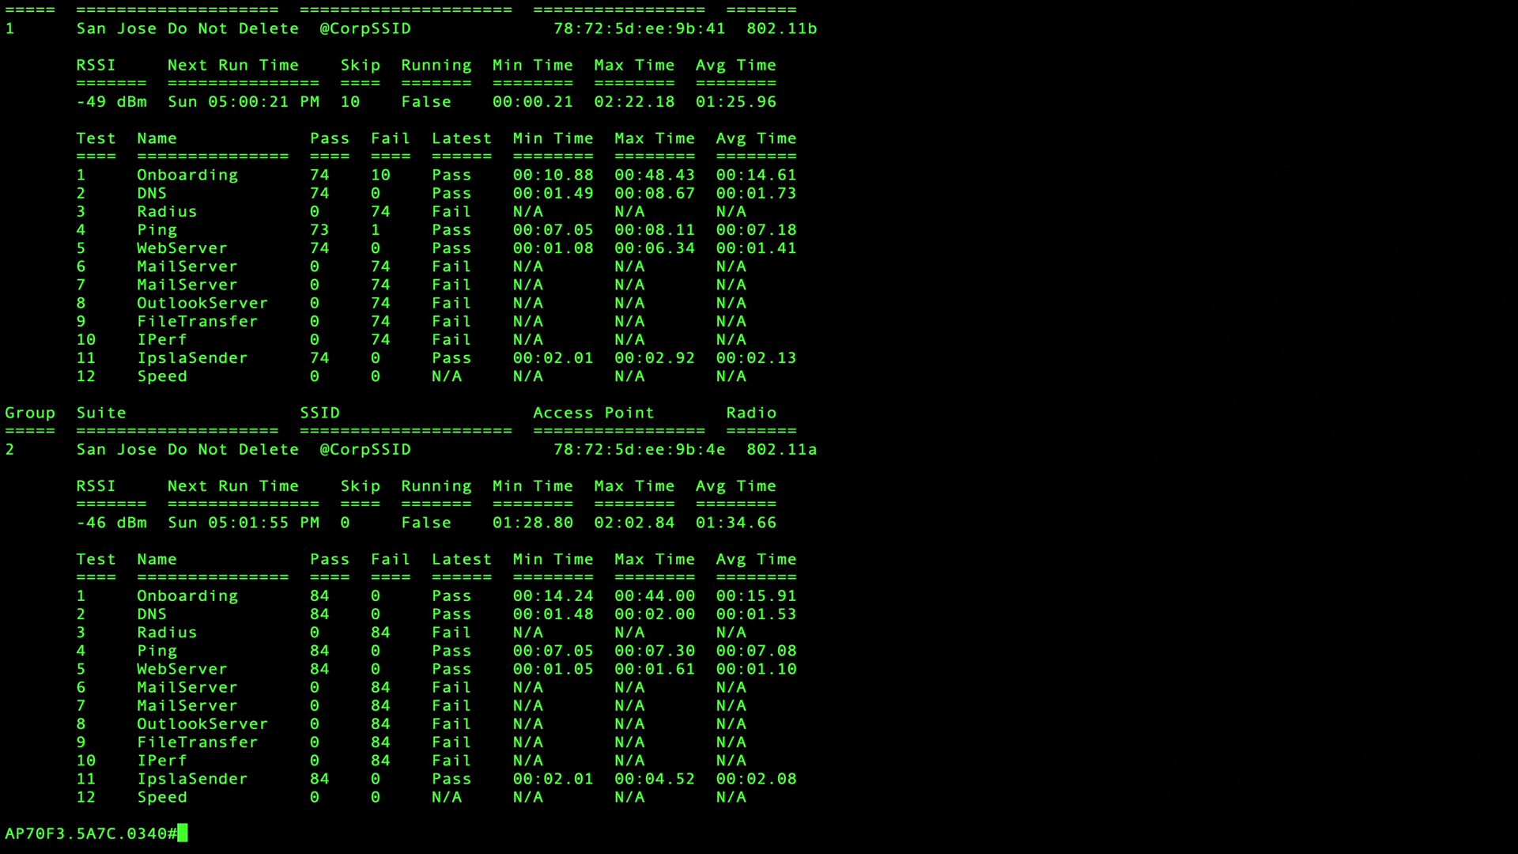
pyautogui.write('show dot11 sensor scan list')
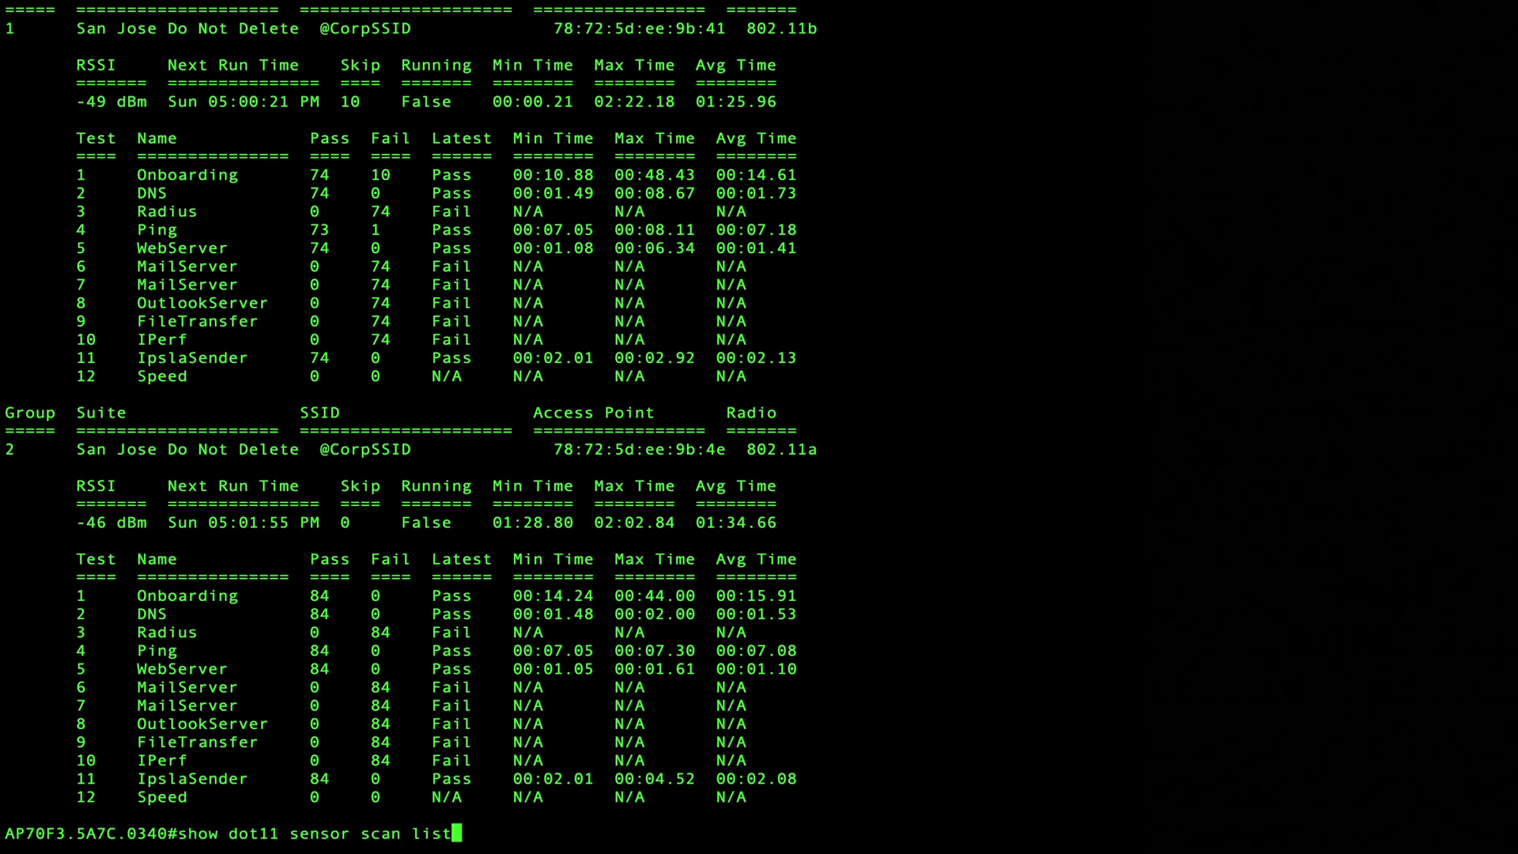
pyautogui.press('Return')
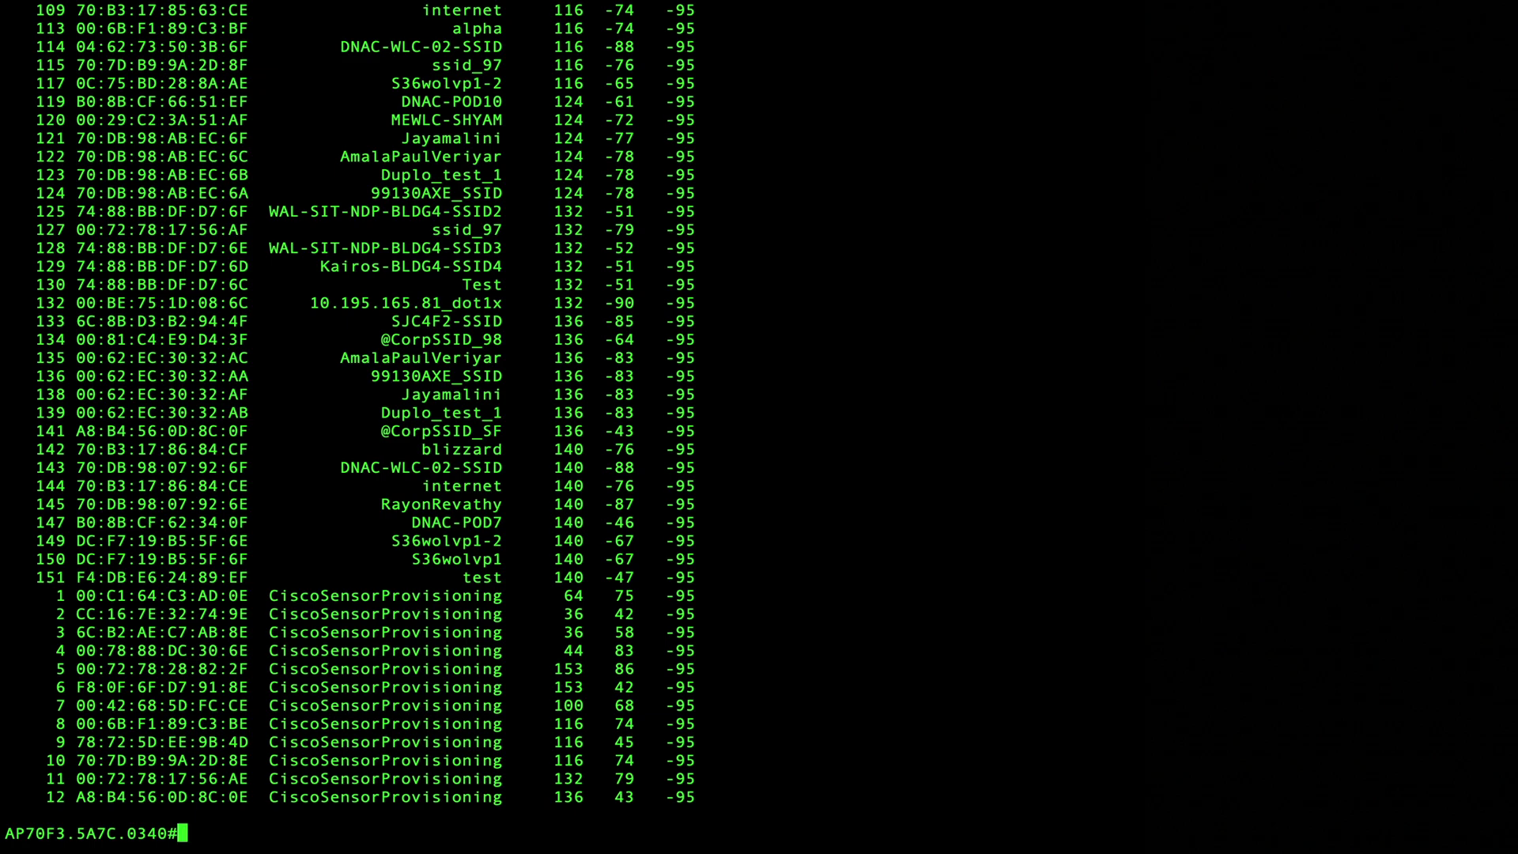
# Run 'show dot11 sensor wsa-log' and page through the agent log to 14:00:56
pyautogui.write('show dot11 sensor wsa-log')
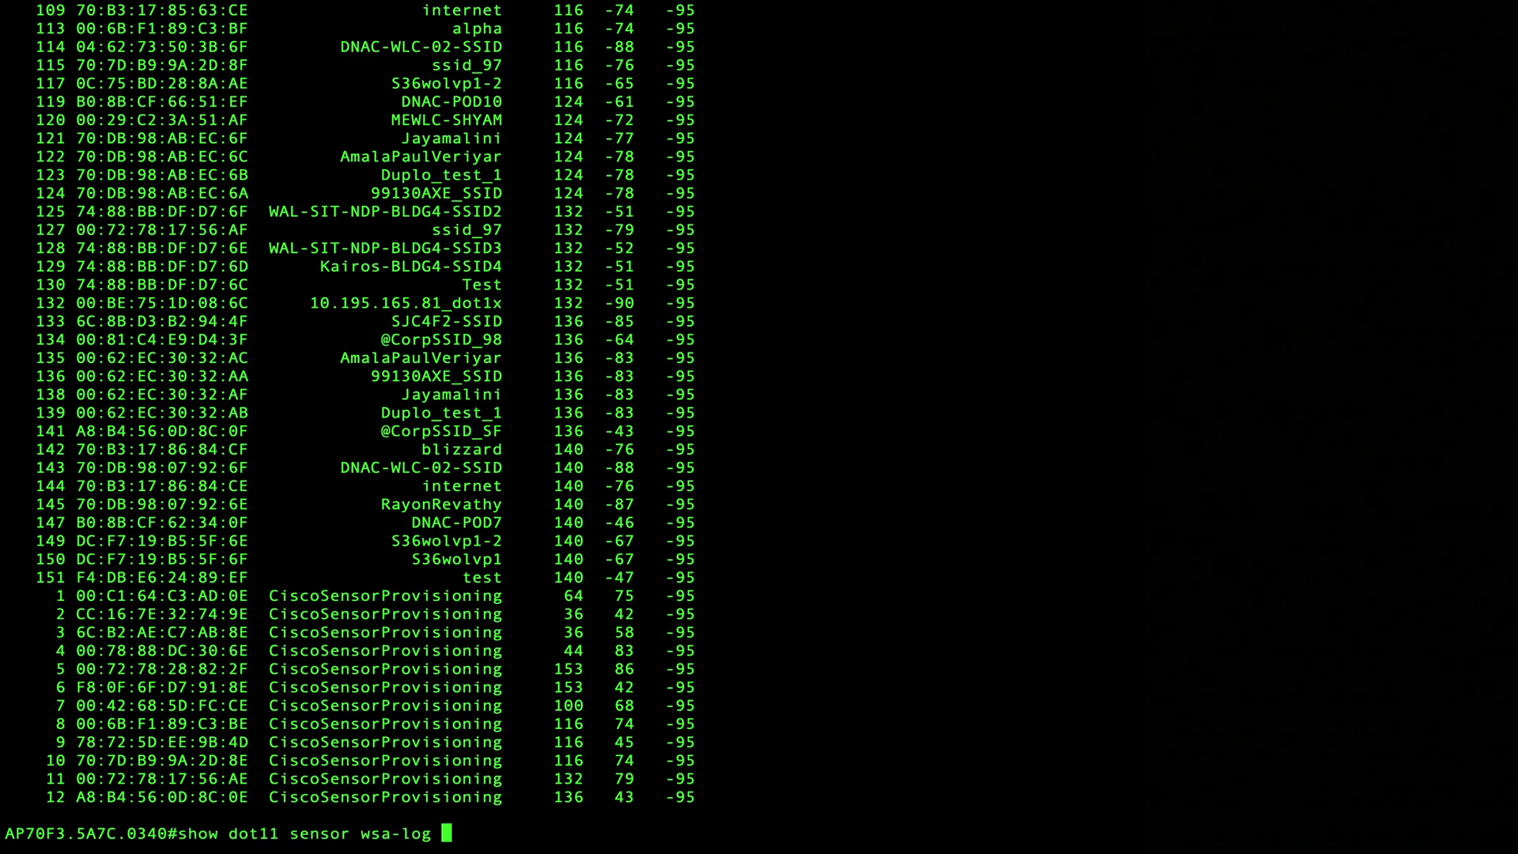
pyautogui.press('Return')
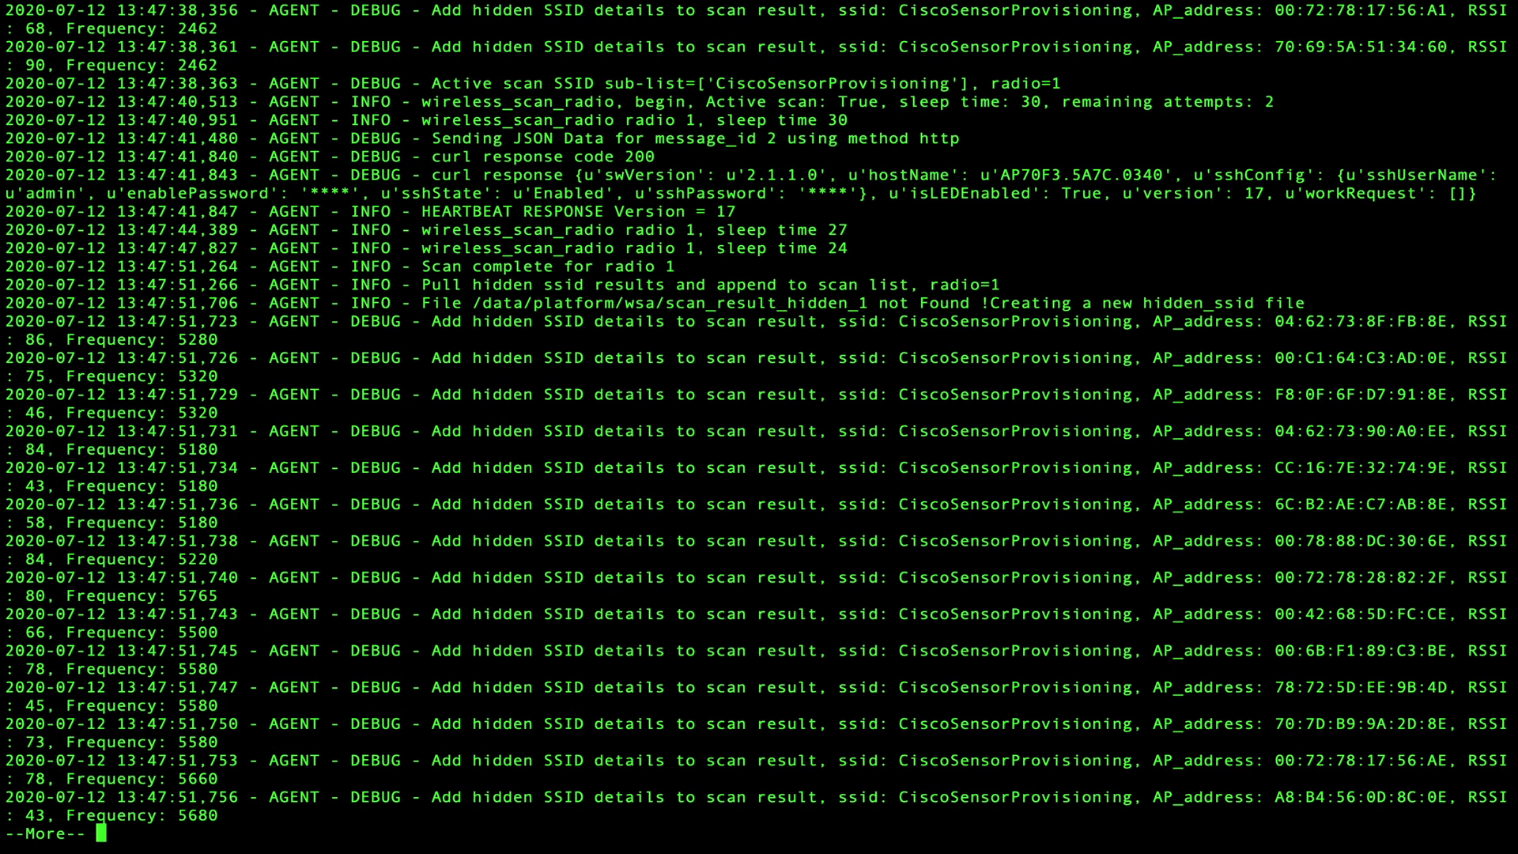
pyautogui.press('space')
pyautogui.press('space')
pyautogui.press('space')
pyautogui.press('space')
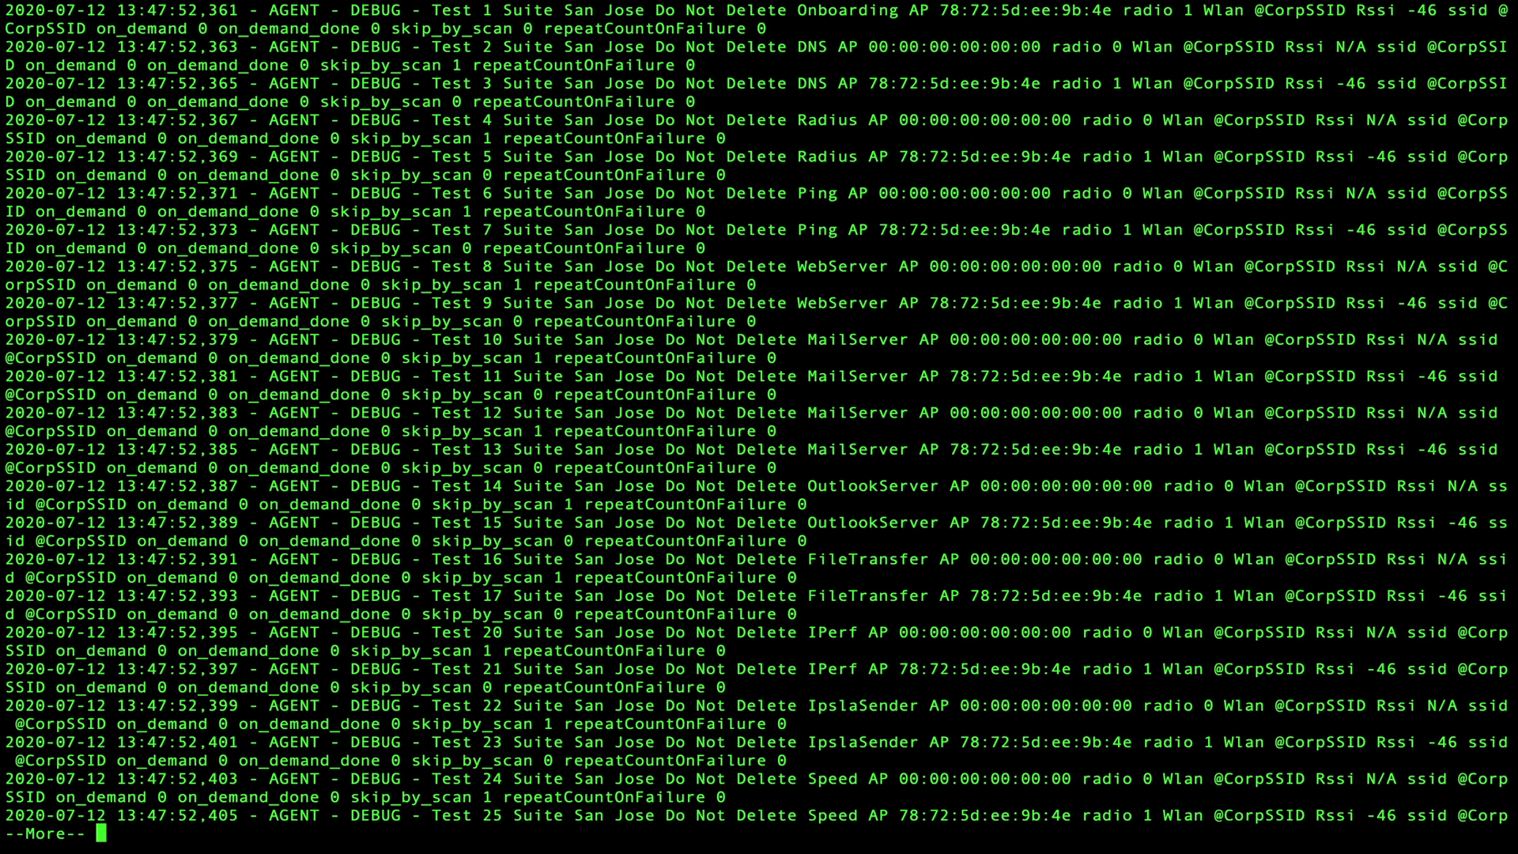
pyautogui.press('space')
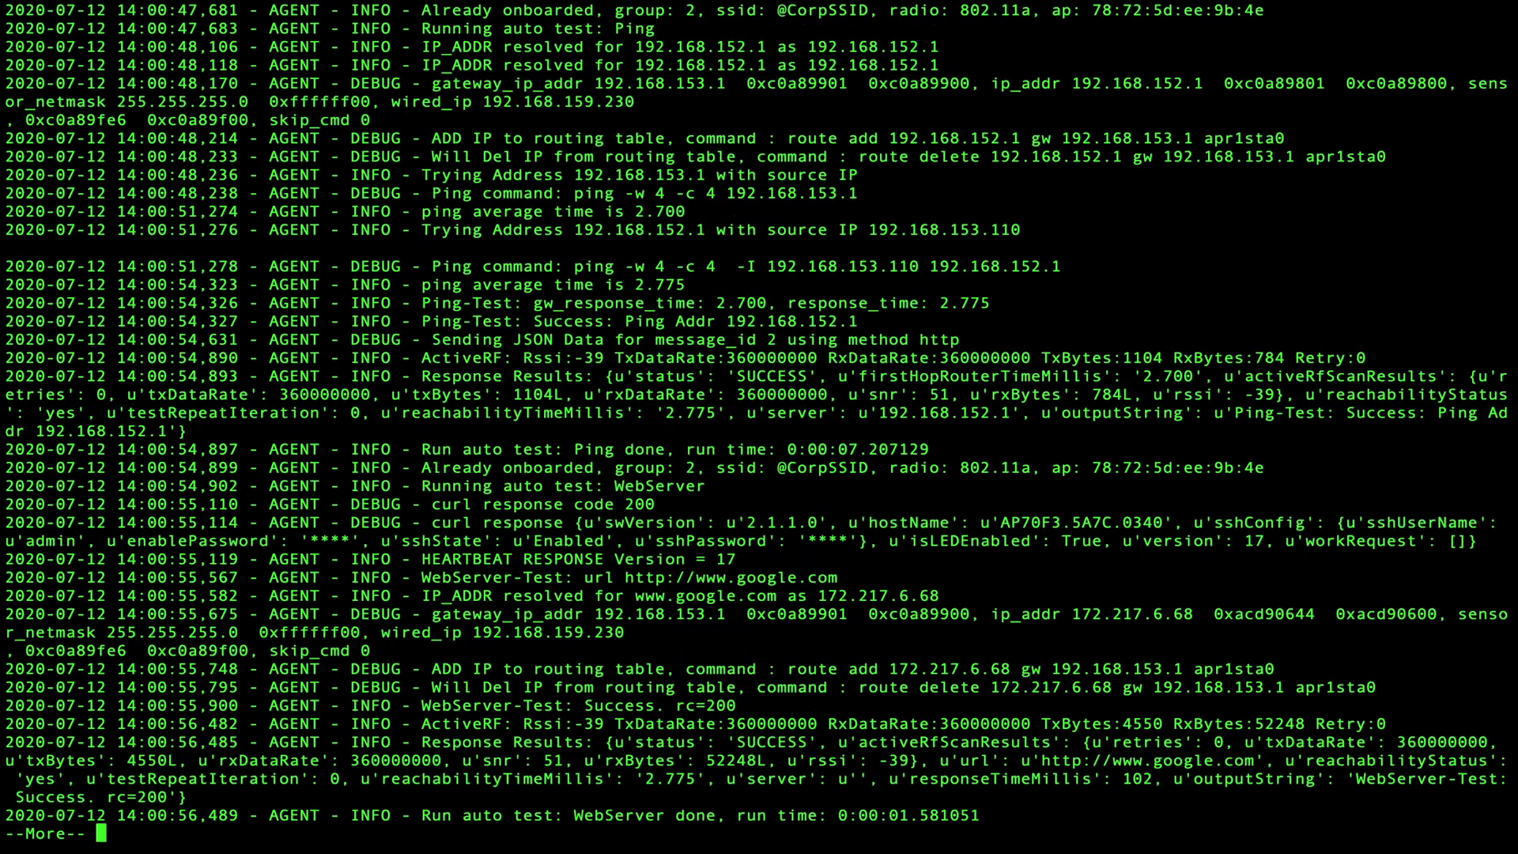